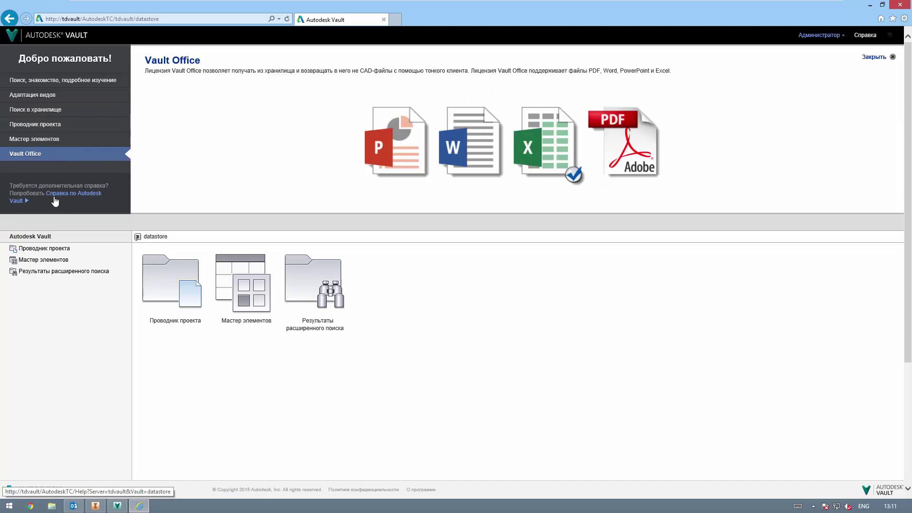
Step: Close the Vault Office welcome panel and show the Project Explorer's five top-level folders
{"action": "left_click", "coordinate": [871, 61]}
{"action": "left_click", "coordinate": [206, 112]}
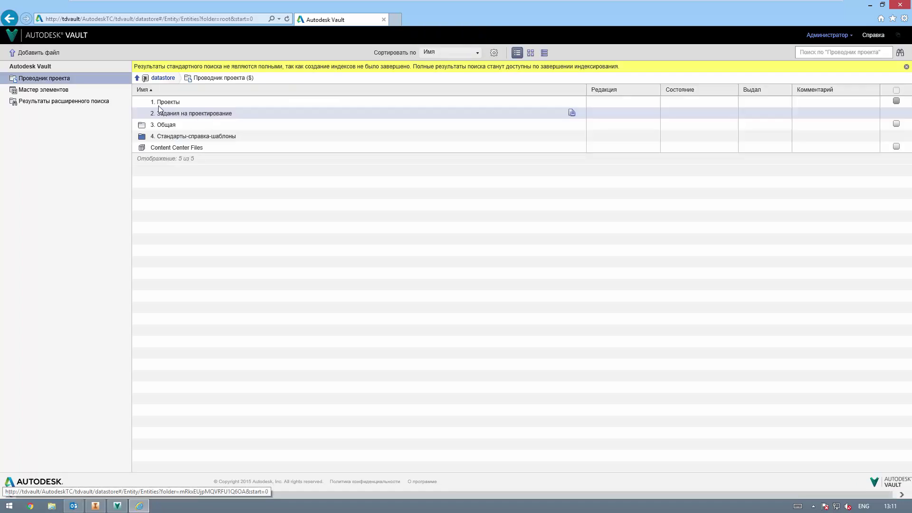
Step: Browse to 1. Проекты > ТД.001 Ветровая турбина > Детали, widening the navigation panel
{"action": "left_click_drag", "start_coordinate": [150, 112], "coordinate": [178, 112]}
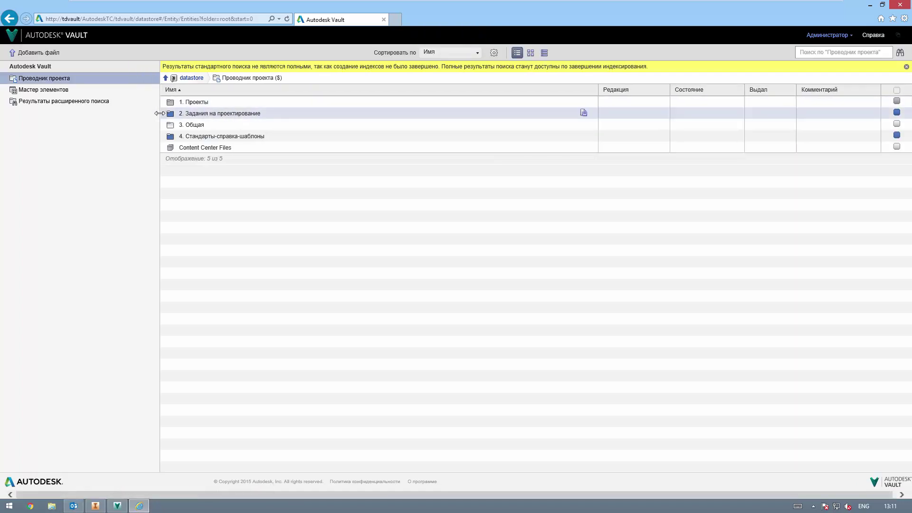
{"action": "left_click", "coordinate": [203, 104]}
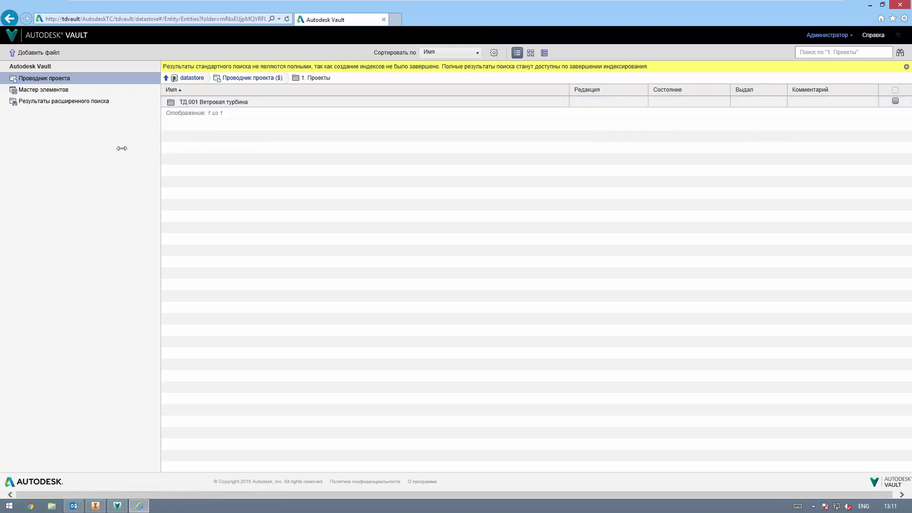
{"action": "left_click_drag", "start_coordinate": [122, 148], "coordinate": [121, 148]}
{"action": "left_click", "coordinate": [169, 101]}
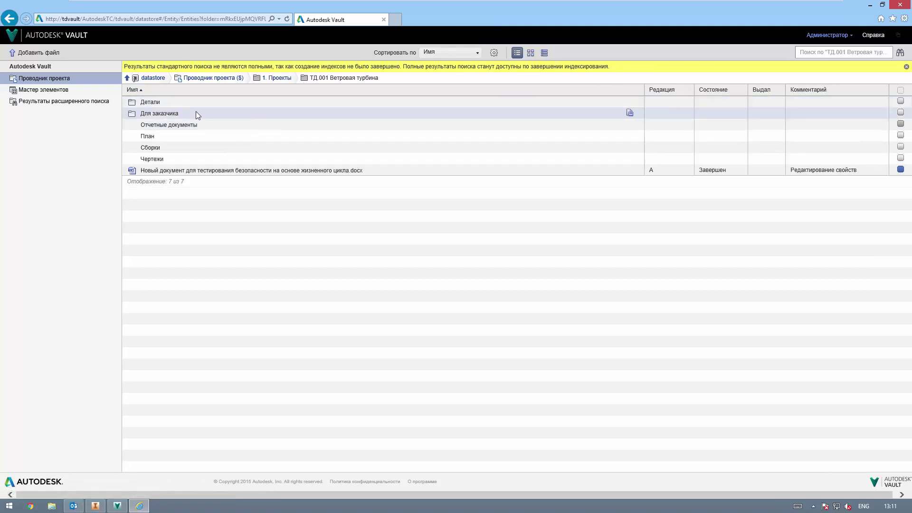
{"action": "left_click", "coordinate": [159, 103]}
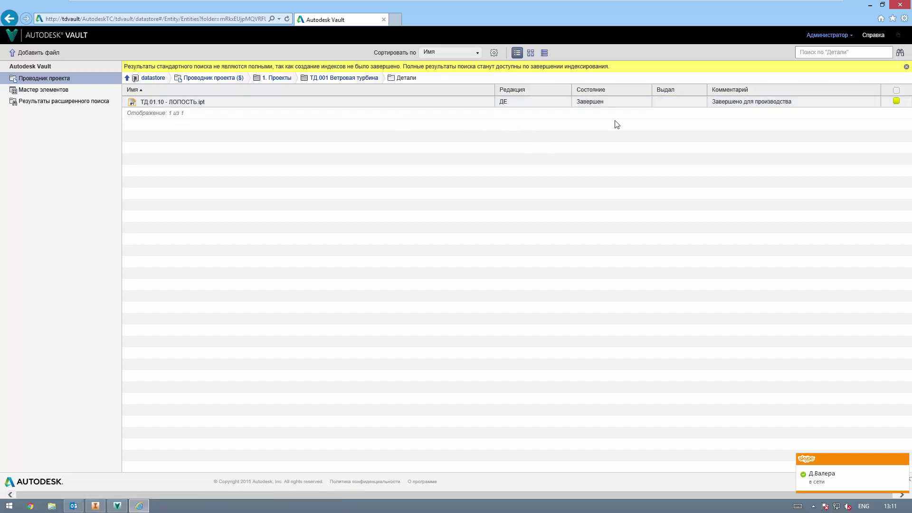
Step: Open ТД.01.10 - ЛОПОСТЬ.ipt and review its version list
{"action": "left_click", "coordinate": [169, 102]}
{"action": "mouse_move", "coordinate": [556, 175]}
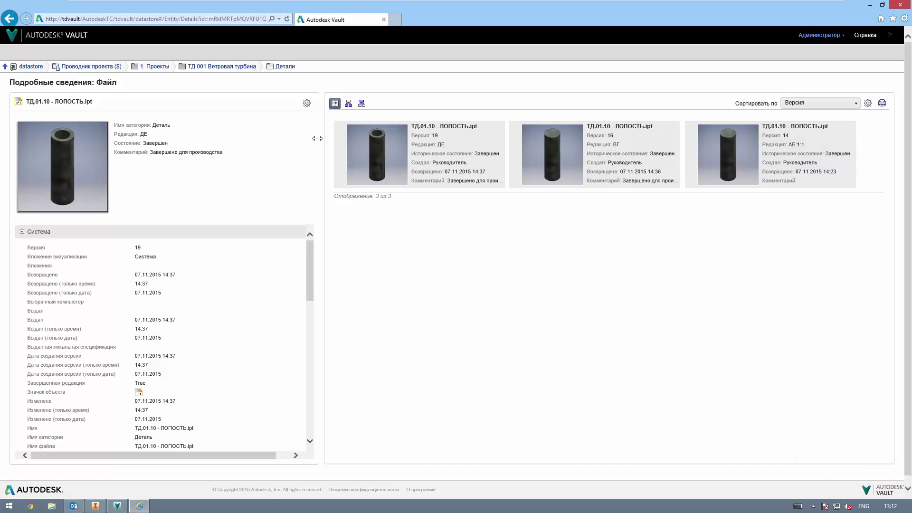
{"action": "left_click_drag", "start_coordinate": [289, 140], "coordinate": [227, 140]}
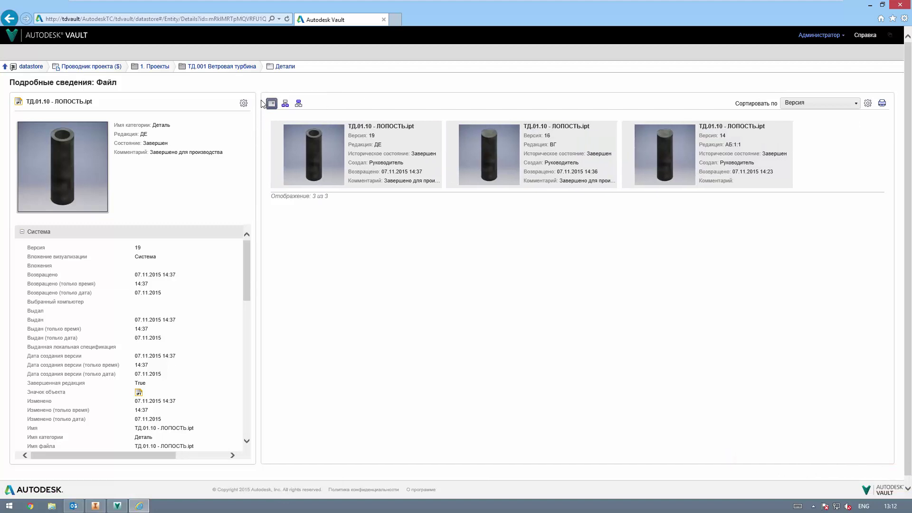
Step: Return to ТД.001 Ветровая турбина and open the Thin Client settings from the administrator menu
{"action": "left_click", "coordinate": [223, 67]}
{"action": "left_click", "coordinate": [821, 34]}
{"action": "left_click", "coordinate": [830, 60]}
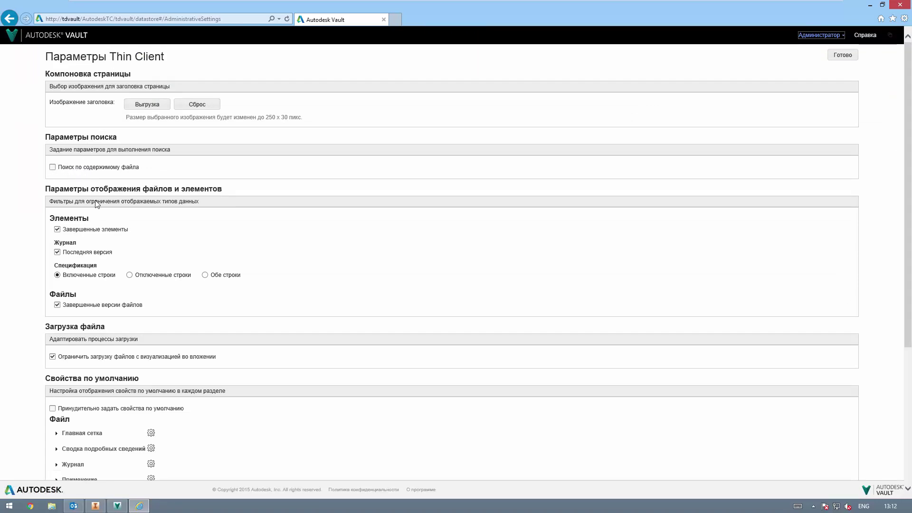
Step: Turn off showing only released items and only released file versions
{"action": "left_click", "coordinate": [58, 230]}
{"action": "scroll", "coordinate": [147, 349], "scroll_direction": "down", "scroll_amount": 3}
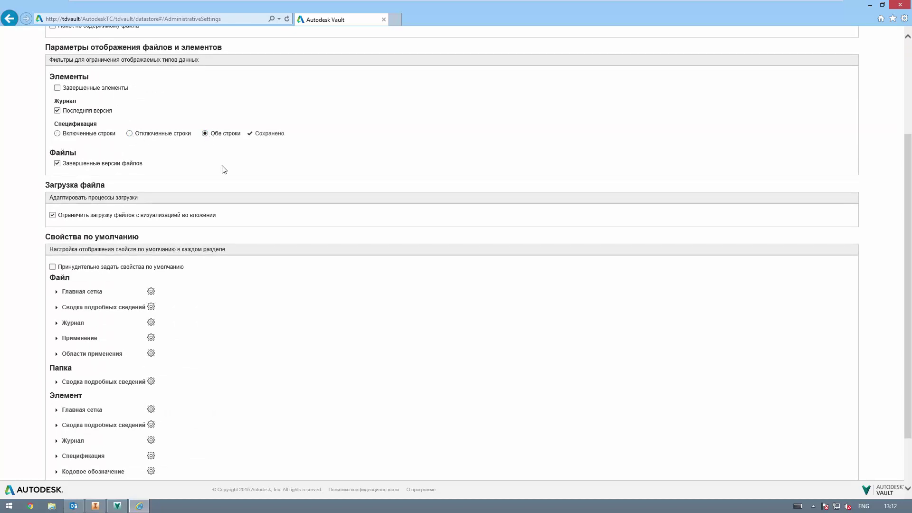
{"action": "left_click", "coordinate": [57, 163]}
Step: Inspect default property lists for file main grid, file history and item main grid, then return home
{"action": "scroll", "coordinate": [189, 218], "scroll_direction": "down", "scroll_amount": 3}
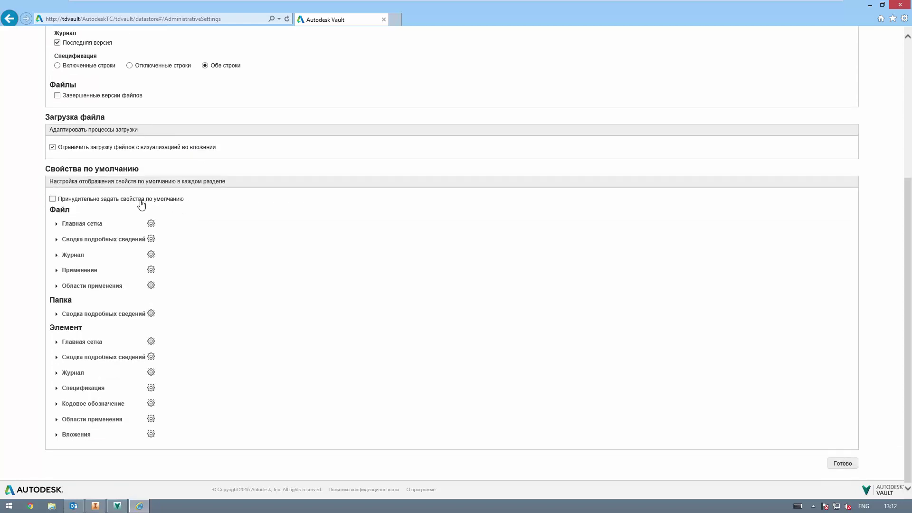
{"action": "left_click", "coordinate": [54, 222]}
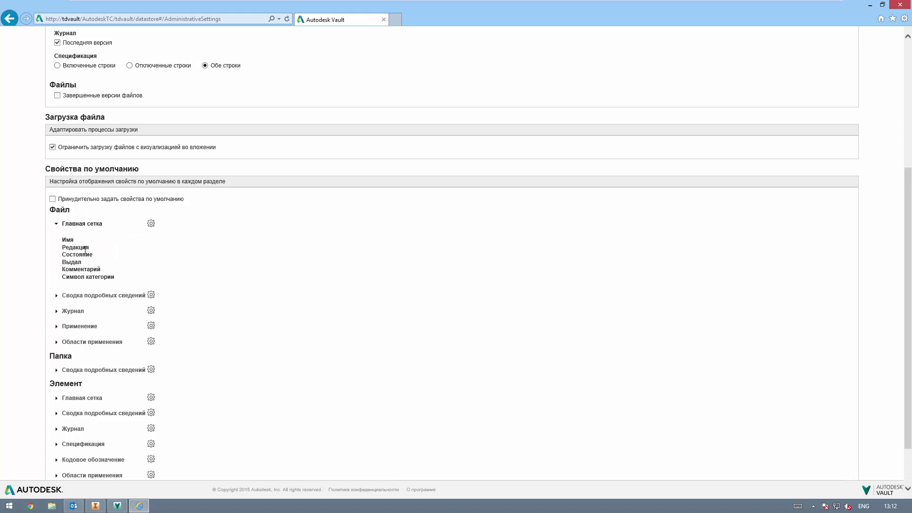
{"action": "left_click", "coordinate": [56, 223]}
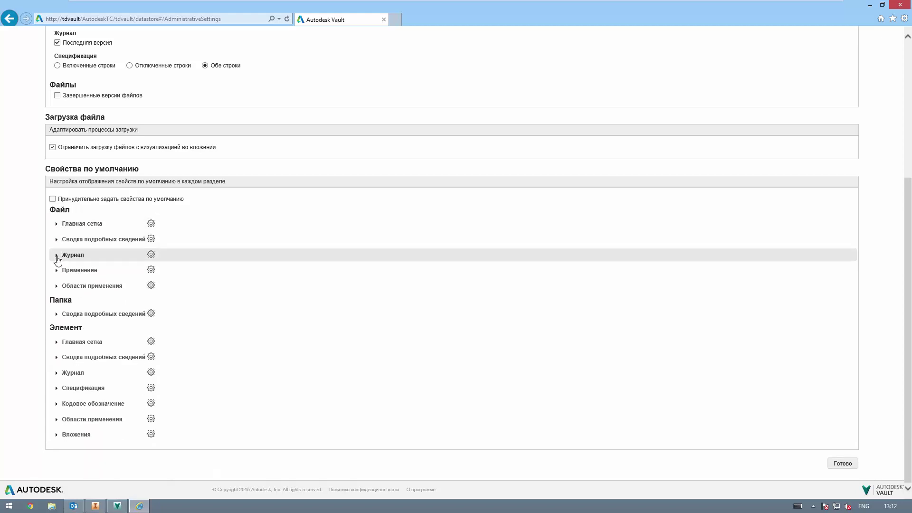
{"action": "left_click", "coordinate": [57, 256]}
{"action": "left_click", "coordinate": [56, 255]}
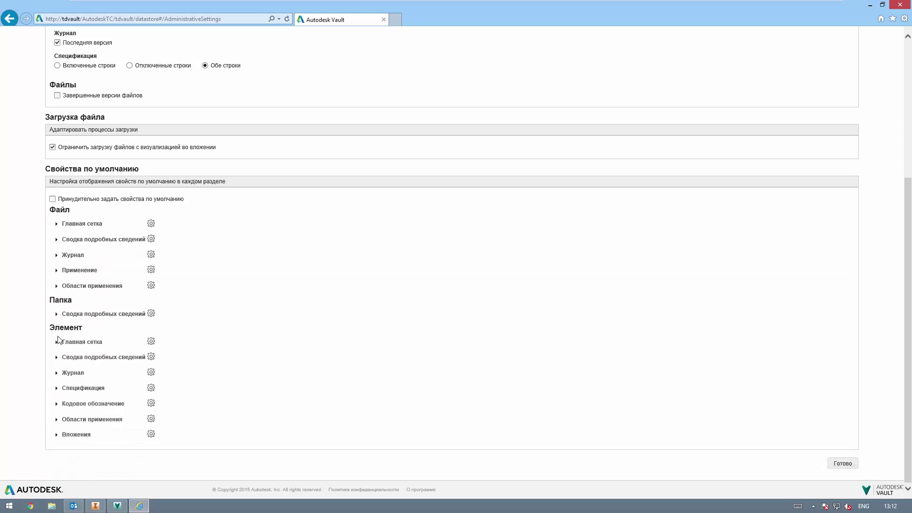
{"action": "left_click", "coordinate": [57, 341]}
{"action": "scroll", "coordinate": [147, 255], "scroll_direction": "up", "scroll_amount": 5}
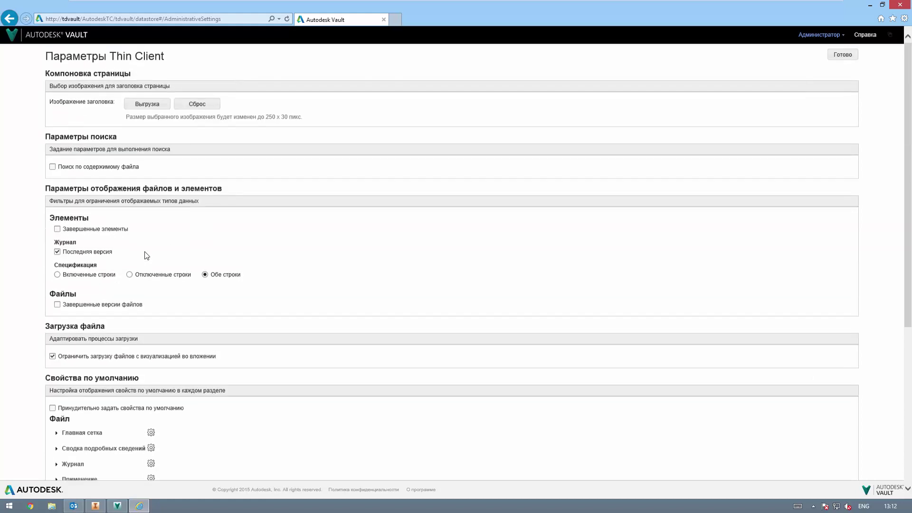
{"action": "left_click", "coordinate": [44, 38]}
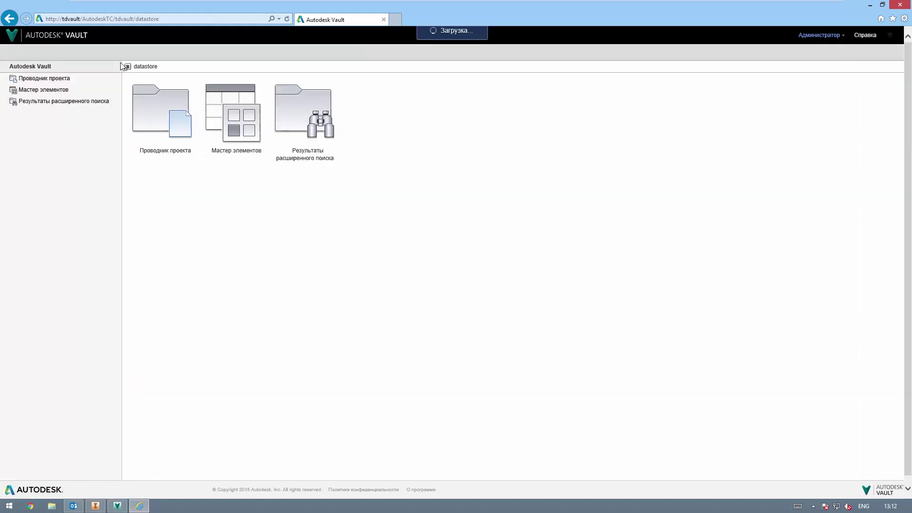
Step: Browse 1. Проекты > ТД.001 Ветровая турбина > Детали, then switch to Мастер элементов
{"action": "left_click", "coordinate": [158, 109]}
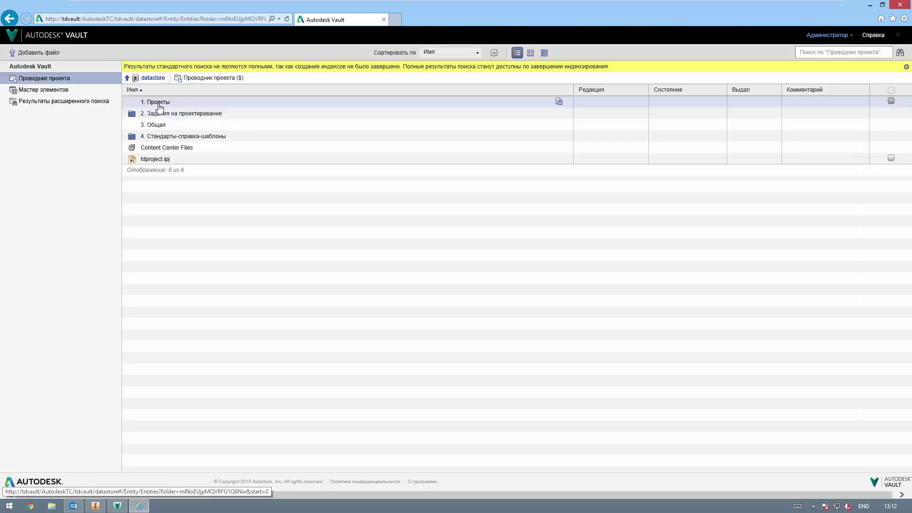
{"action": "left_click", "coordinate": [156, 103]}
{"action": "left_click", "coordinate": [208, 108]}
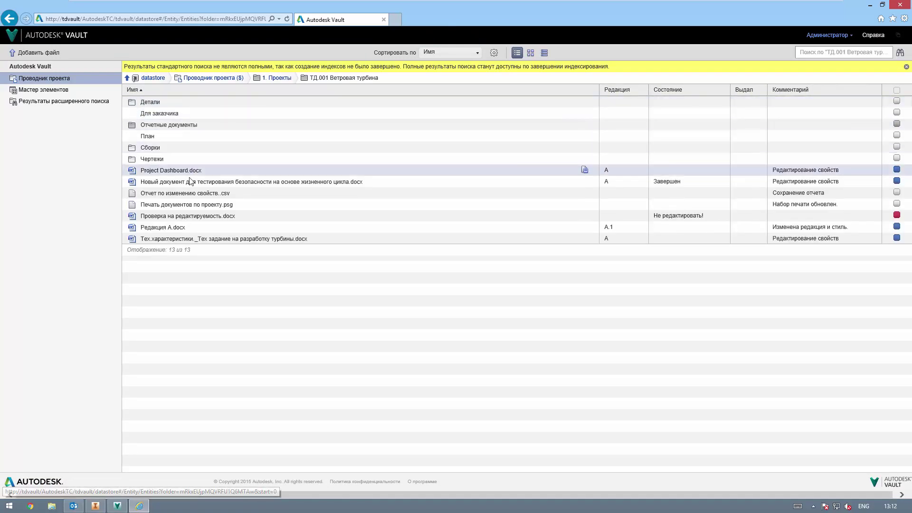
{"action": "left_click", "coordinate": [153, 104]}
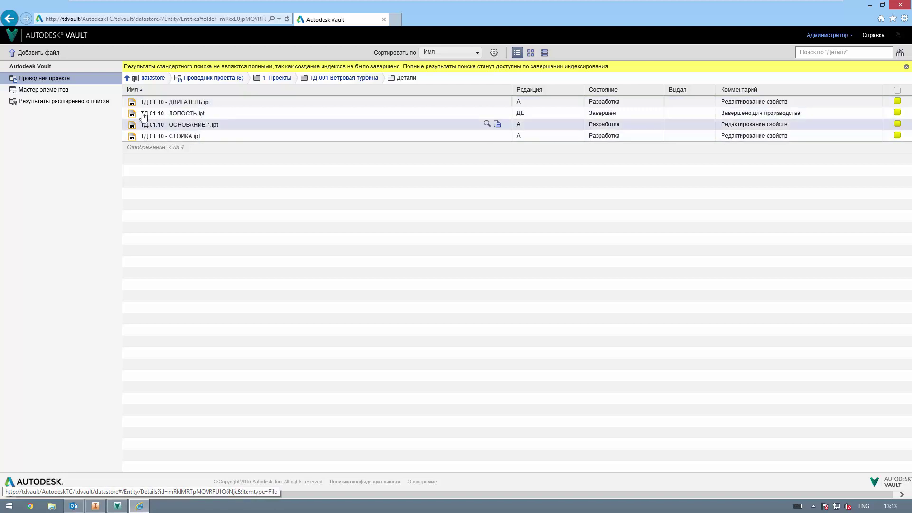
{"action": "left_click", "coordinate": [69, 90]}
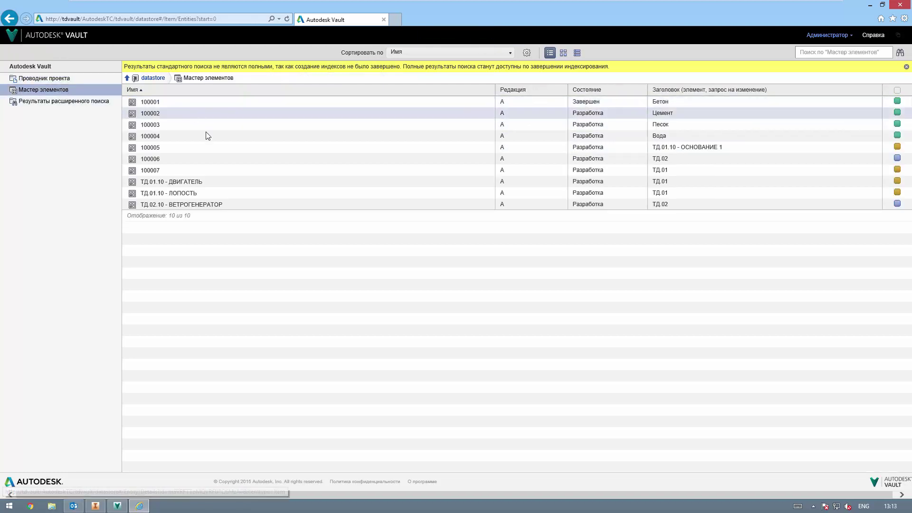
Step: Open ТД.02.10 - ВЕТРОГЕНЕРАТОР and show its bill of materials as a table
{"action": "left_click", "coordinate": [211, 206]}
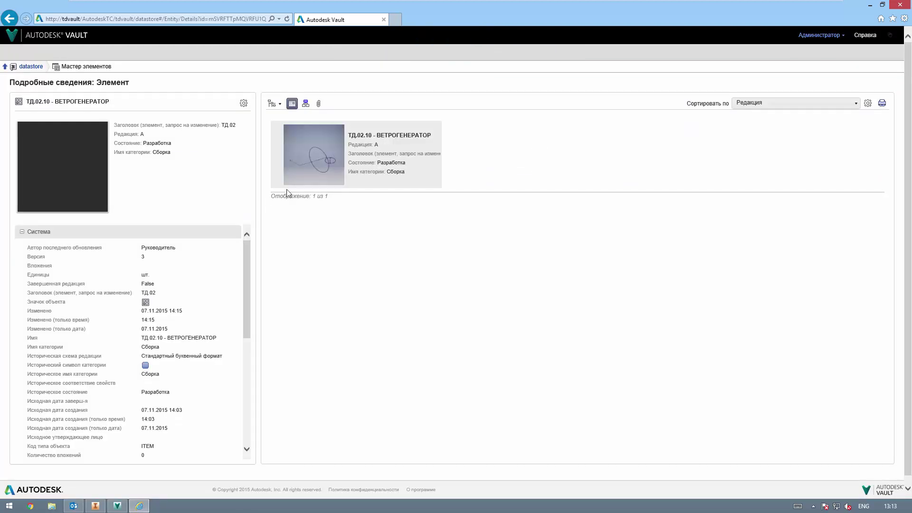
{"action": "left_click", "coordinate": [281, 104]}
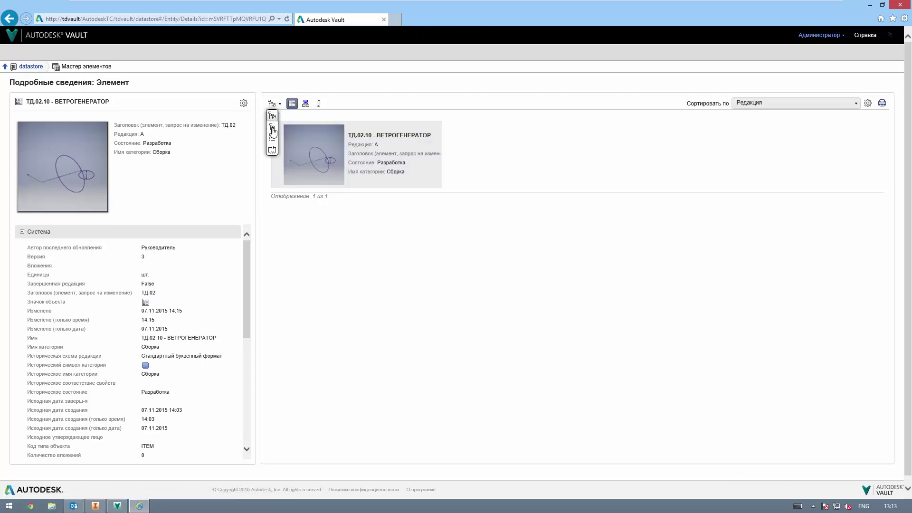
{"action": "left_click", "coordinate": [271, 139]}
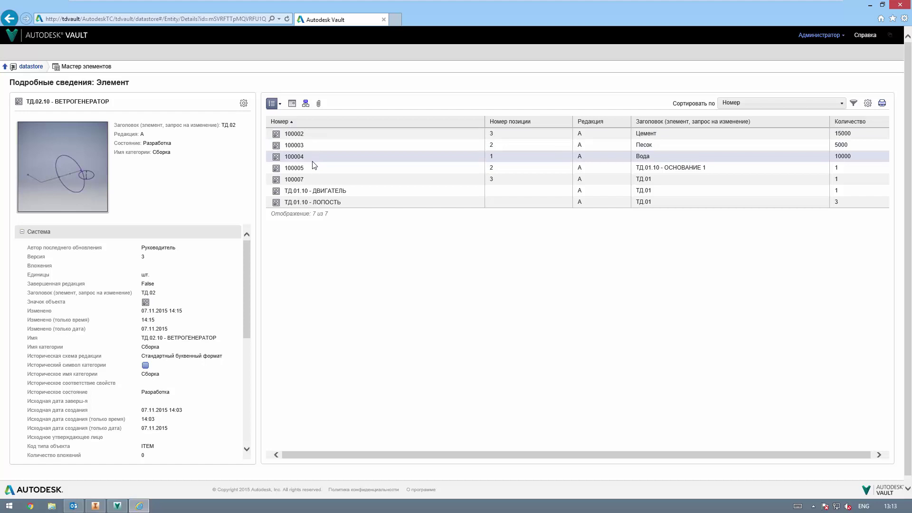
Step: Open item 100005 and try its thumbnail, bill-of-materials and where-used views
{"action": "double_click", "coordinate": [348, 169]}
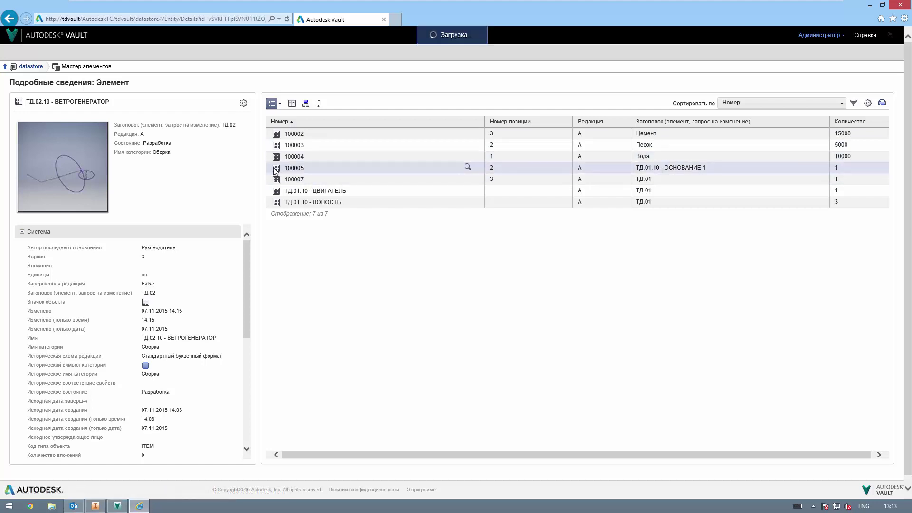
{"action": "left_click", "coordinate": [292, 104]}
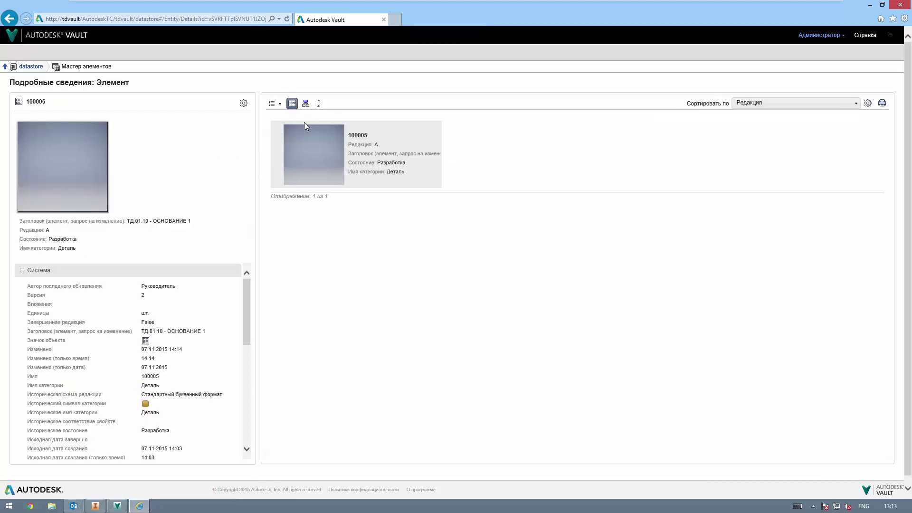
{"action": "left_click", "coordinate": [276, 105]}
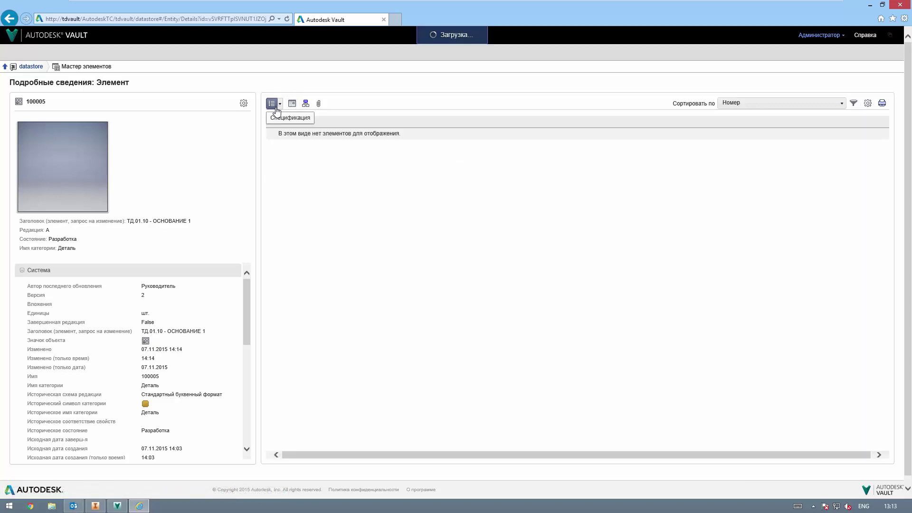
{"action": "left_click", "coordinate": [306, 104]}
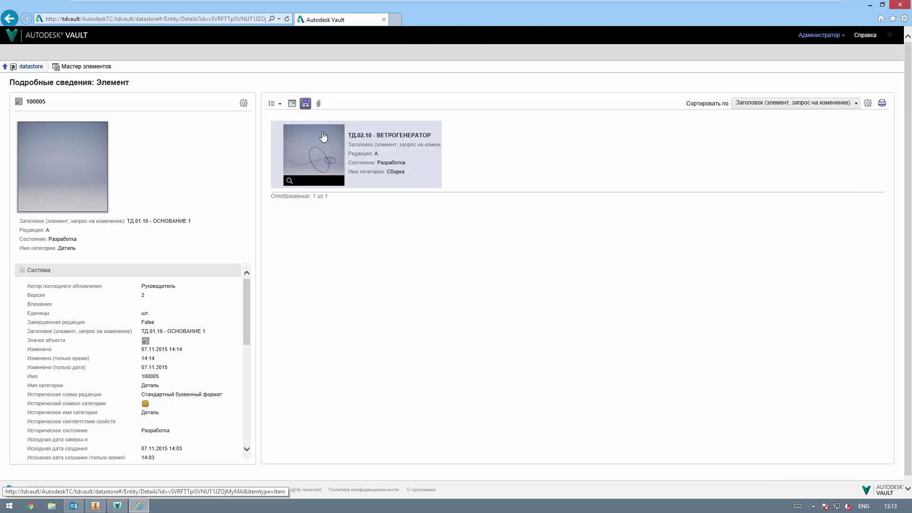
Step: Return to ВЕТРОГЕНЕРАТОР's 4-row BOM, open item 100001 and open the column property chooser
{"action": "left_click", "coordinate": [291, 108]}
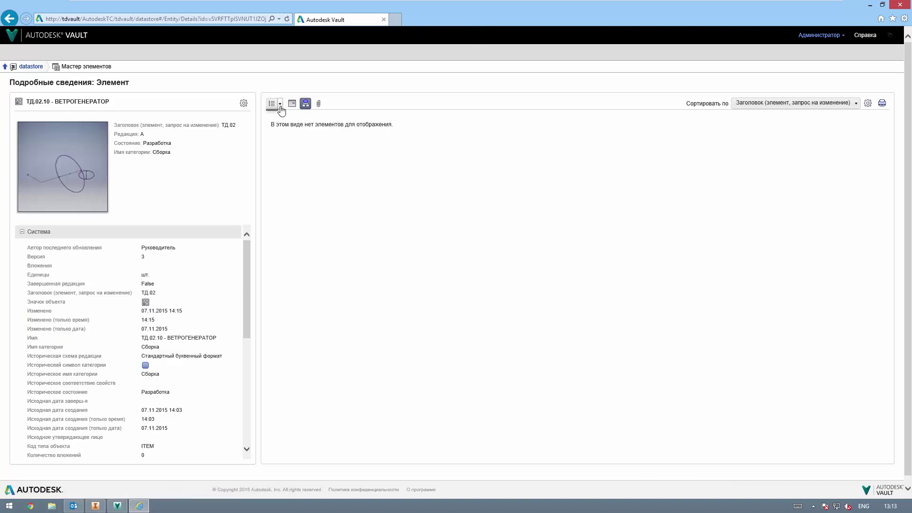
{"action": "left_click", "coordinate": [274, 104]}
{"action": "left_click", "coordinate": [274, 130]}
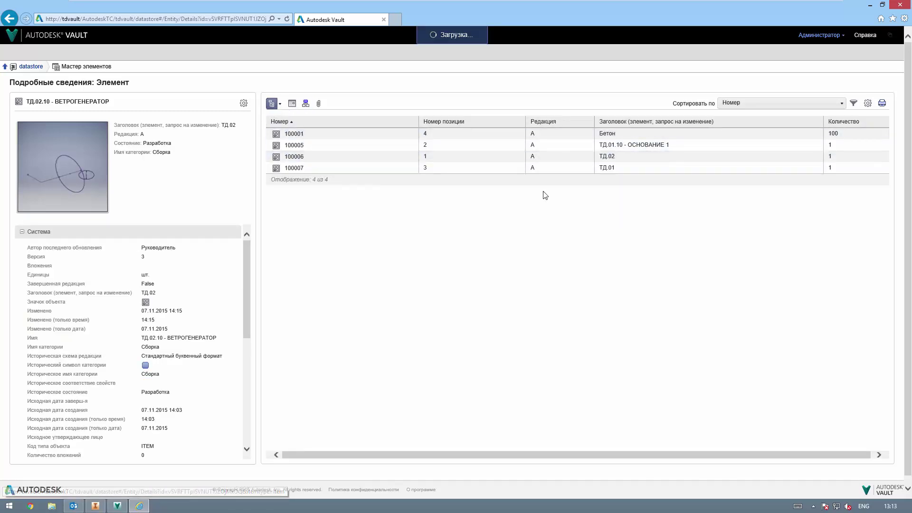
{"action": "left_click", "coordinate": [295, 134]}
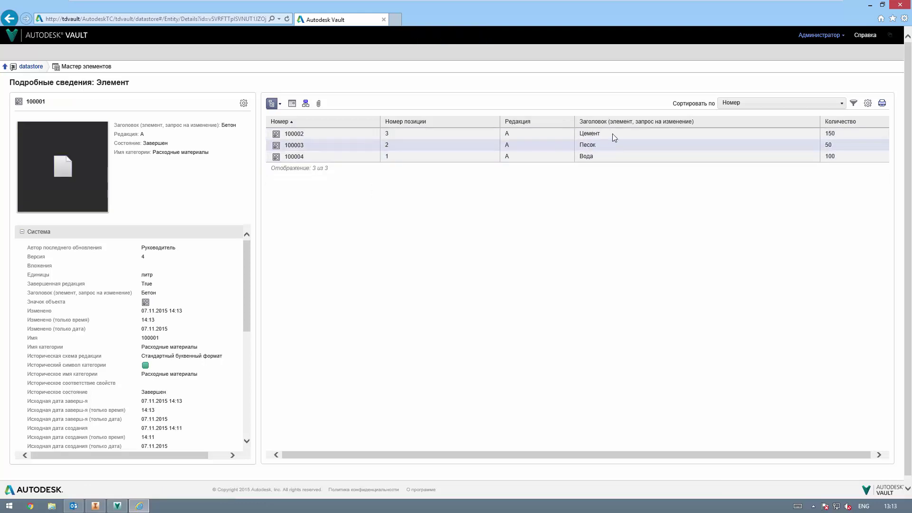
{"action": "left_click", "coordinate": [868, 103]}
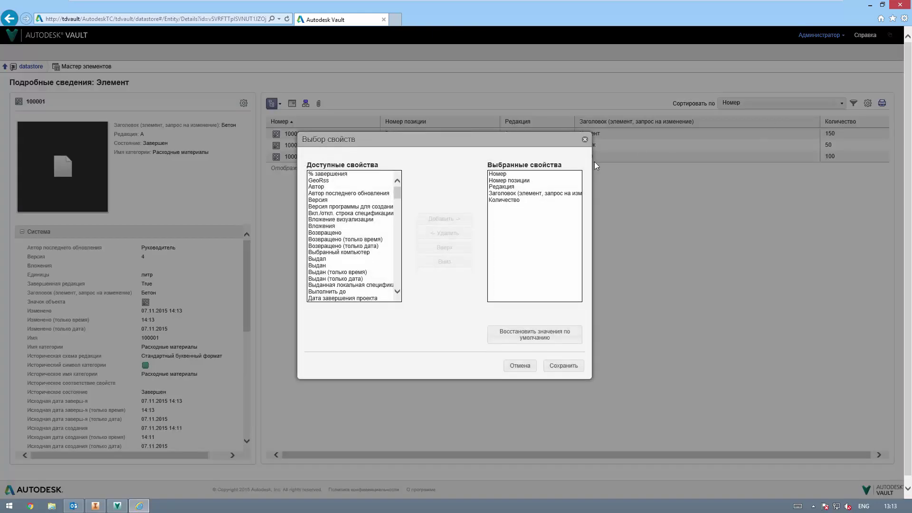
Step: Add an Единицы column to the item table, then view item 100003 and return to the datastore root
{"action": "left_click_drag", "start_coordinate": [400, 193], "coordinate": [398, 222]}
{"action": "left_click", "coordinate": [328, 186]}
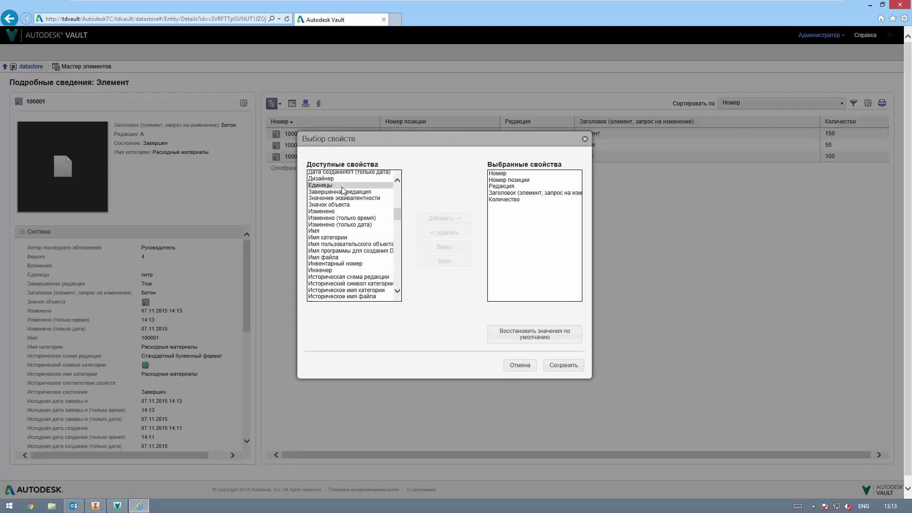
{"action": "left_click", "coordinate": [442, 218]}
{"action": "left_click", "coordinate": [552, 365]}
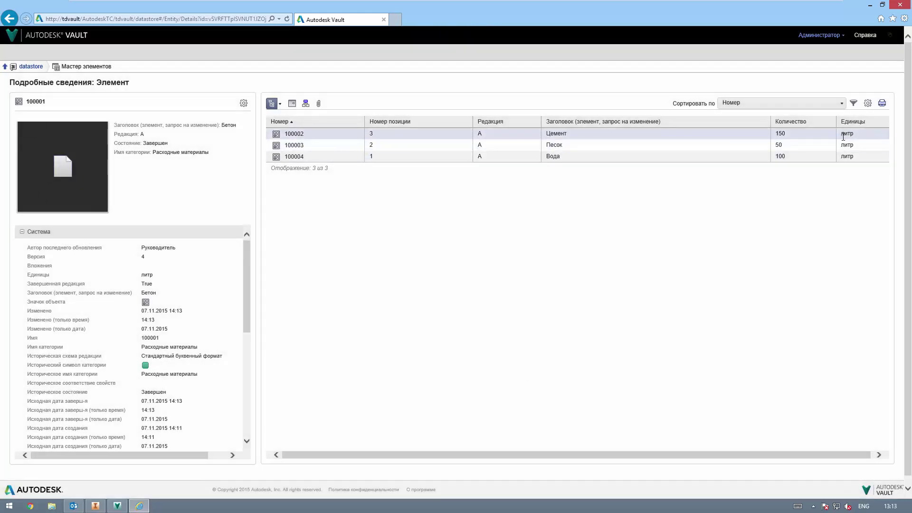
{"action": "left_click", "coordinate": [275, 145]}
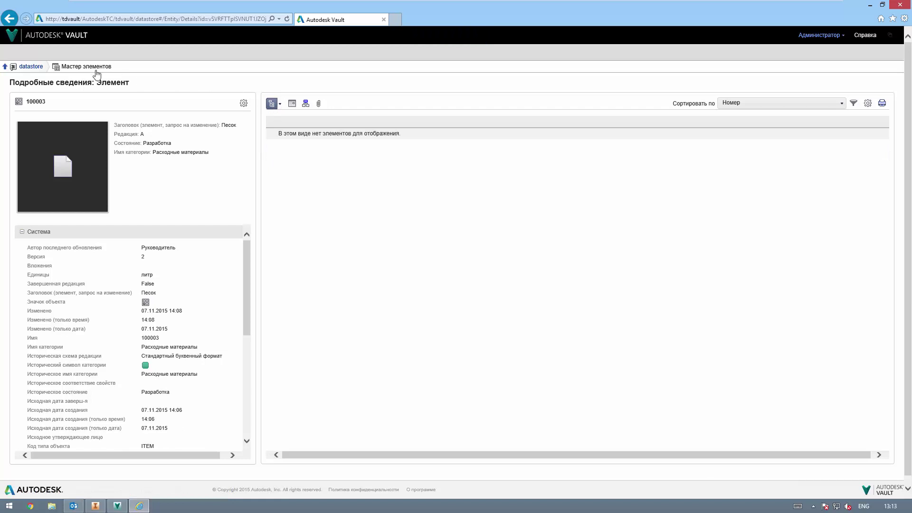
{"action": "left_click", "coordinate": [18, 67]}
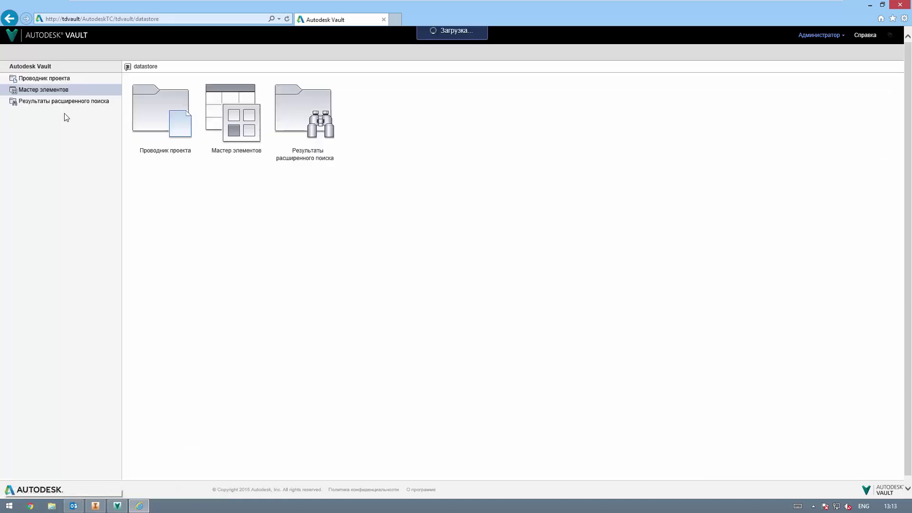
Step: Search Project Explorer for Ветрогенератор, open ТД.02.10 - ВЕТРОГЕНЕРАТОР.iam, then go to ТД.001 Ветровая турбина
{"action": "left_click", "coordinate": [50, 79]}
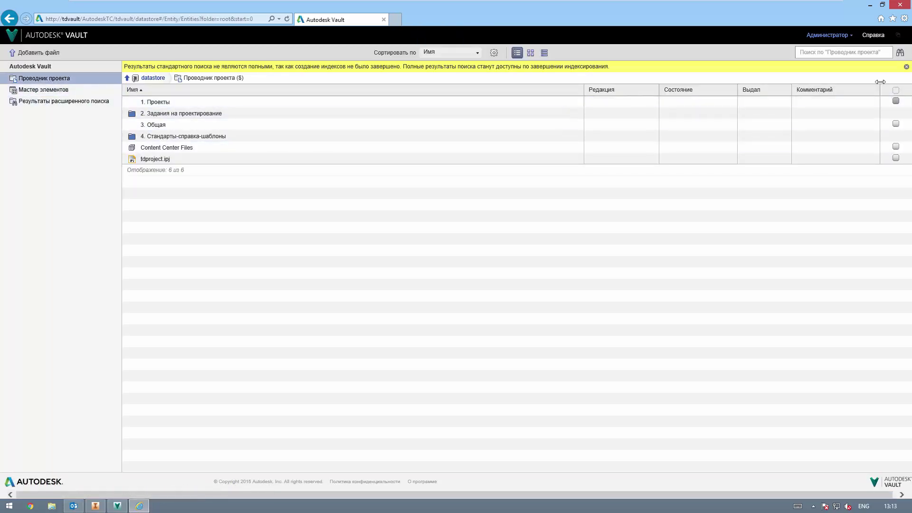
{"action": "left_click", "coordinate": [855, 53]}
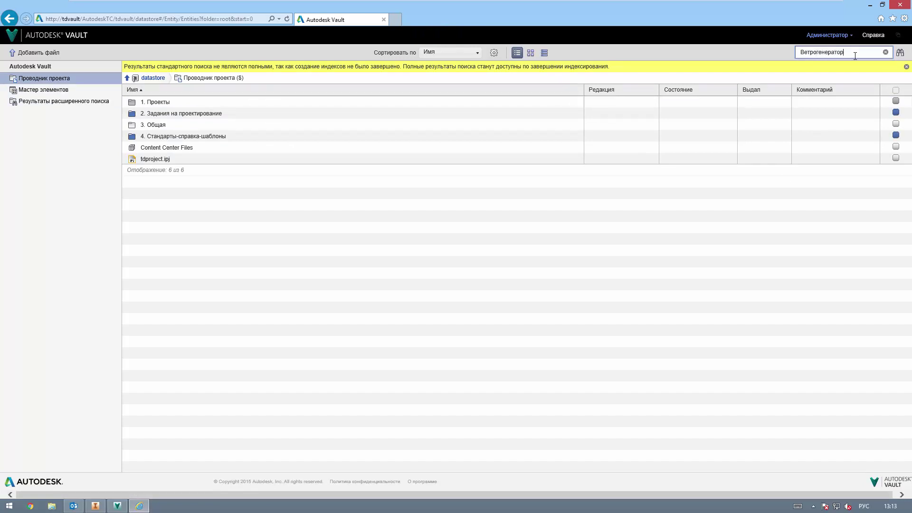
{"action": "key", "text": "Return"}
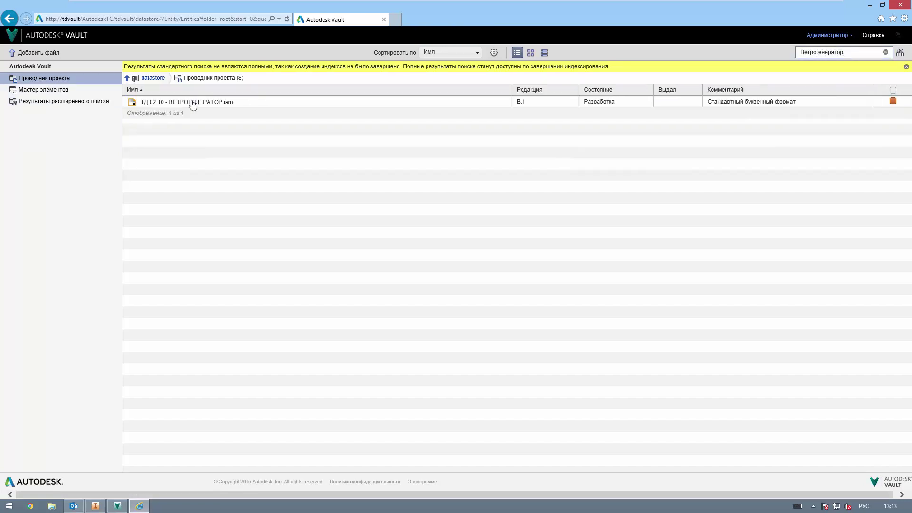
{"action": "left_click", "coordinate": [191, 102]}
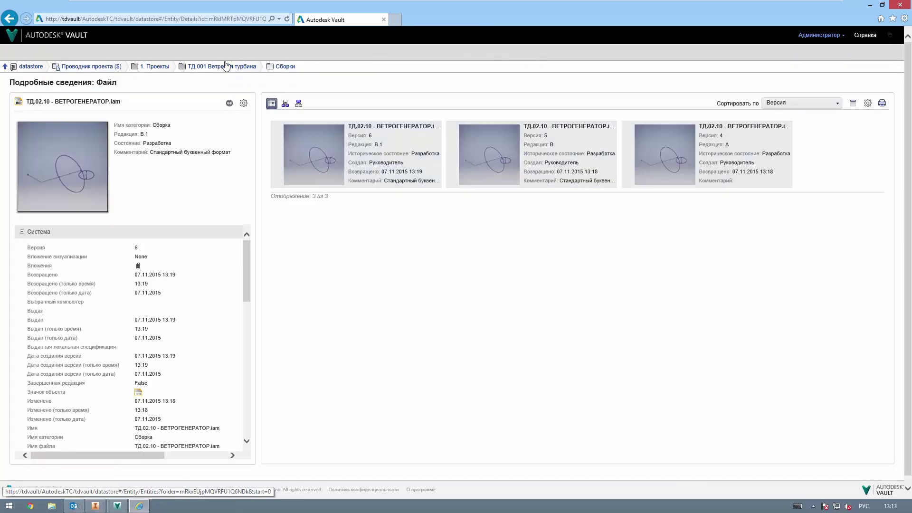
{"action": "left_click", "coordinate": [227, 65]}
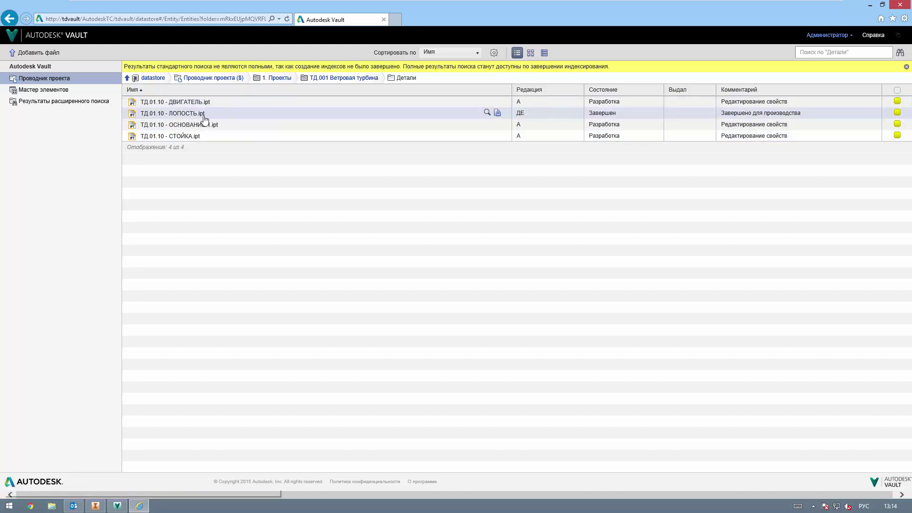
Step: Open ТД.01.10 - ЛОПОСТЬ.ipt and view its version 19 DWF in a new tab
{"action": "left_click", "coordinate": [157, 113]}
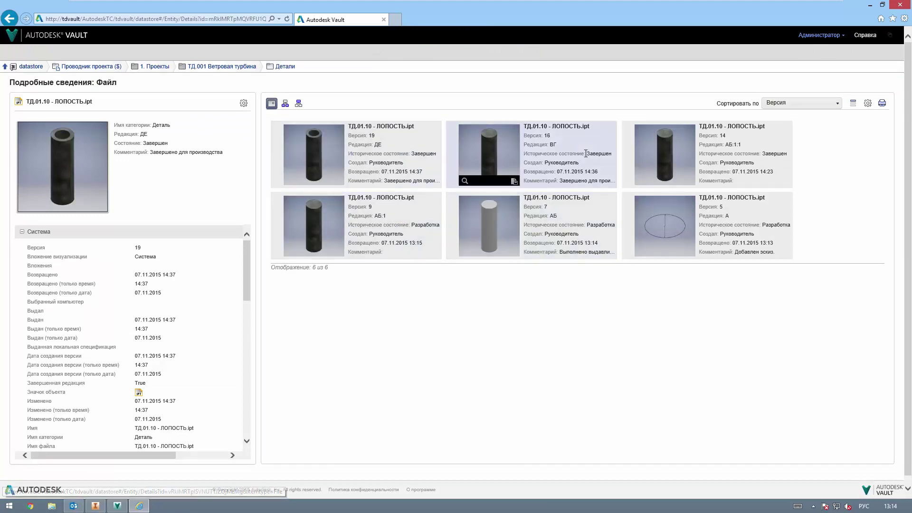
{"action": "left_click", "coordinate": [290, 183]}
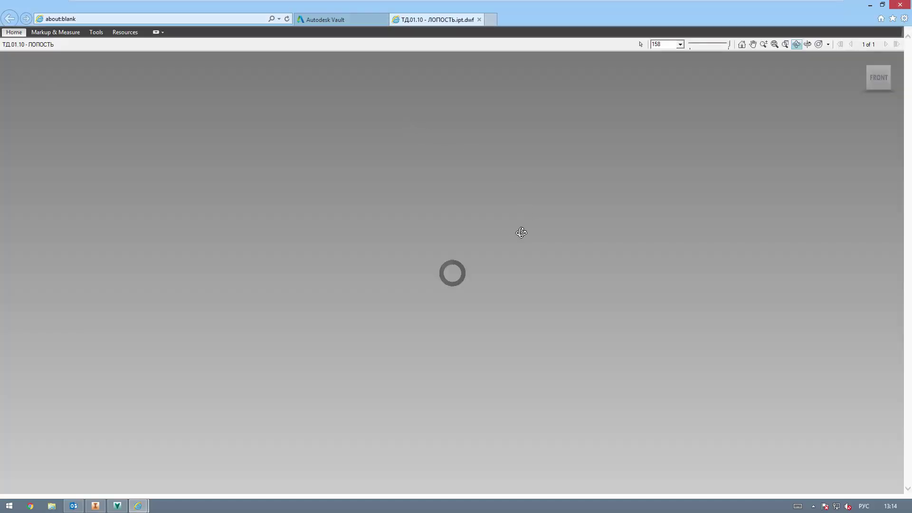
Step: Add a callout anchored inside the tube's end reading "Малый диаметр."
{"action": "left_click_drag", "start_coordinate": [521, 233], "coordinate": [437, 294]}
{"action": "scroll", "coordinate": [406, 317], "scroll_direction": "up", "scroll_amount": 5}
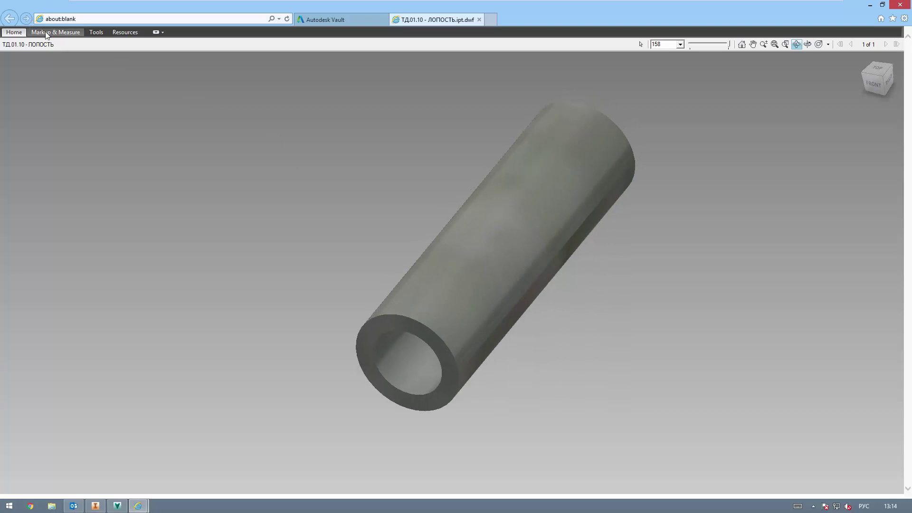
{"action": "left_click", "coordinate": [69, 35]}
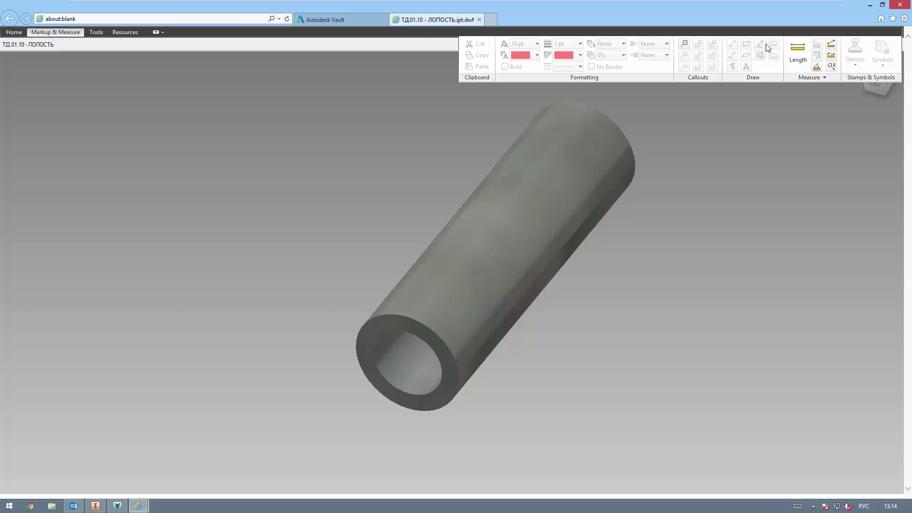
{"action": "left_click", "coordinate": [684, 46]}
{"action": "left_click", "coordinate": [409, 362]}
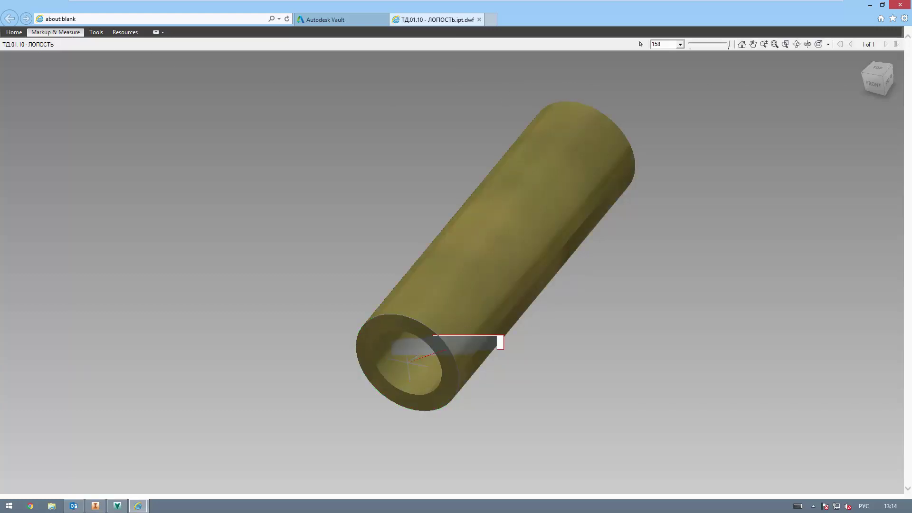
{"action": "left_click", "coordinate": [650, 270]}
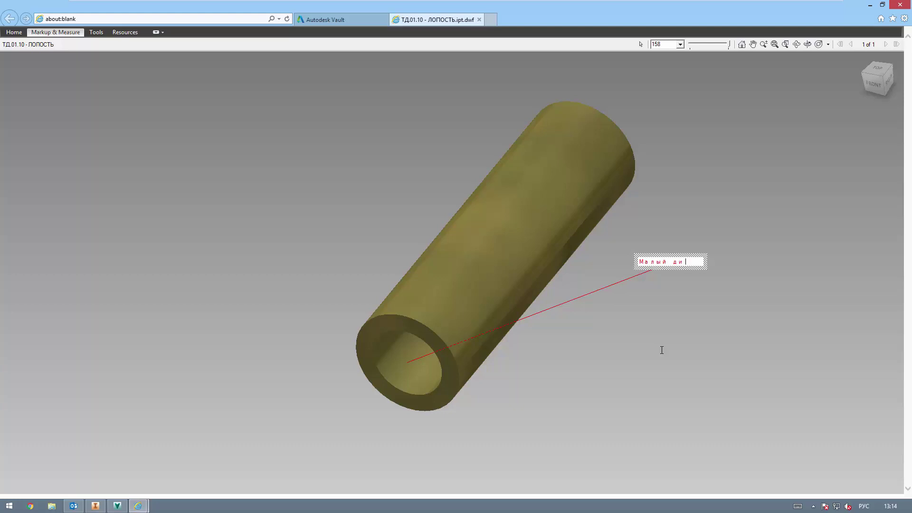
{"action": "type", "text": "Малый диаметр"}
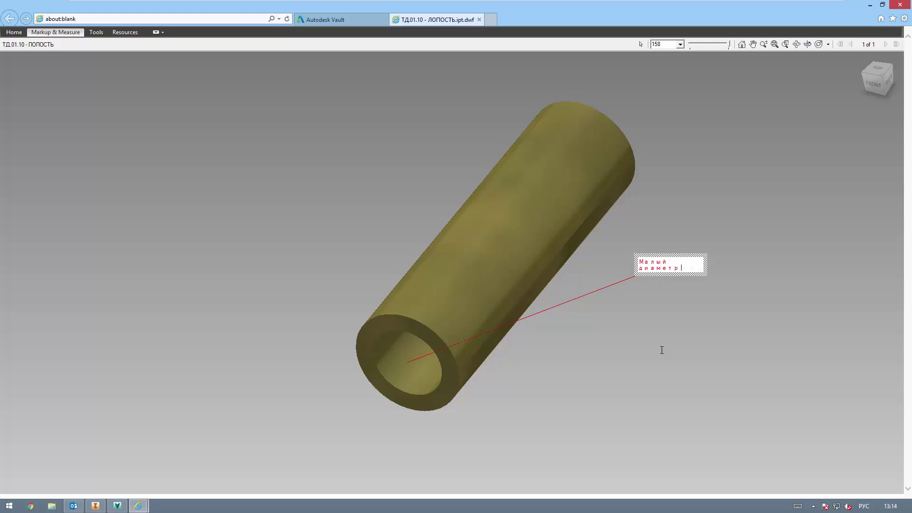
{"action": "type", "text": "."}
{"action": "key", "text": "Return"}
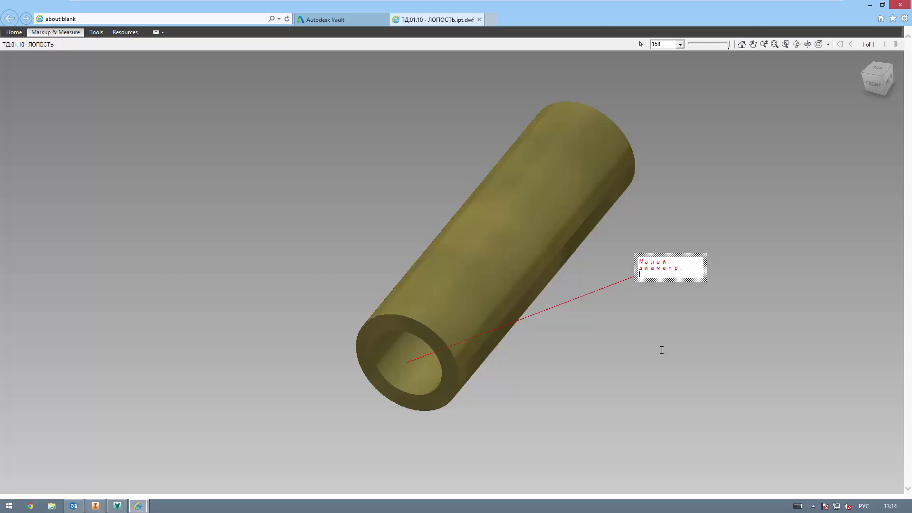
{"action": "left_click", "coordinate": [633, 328]}
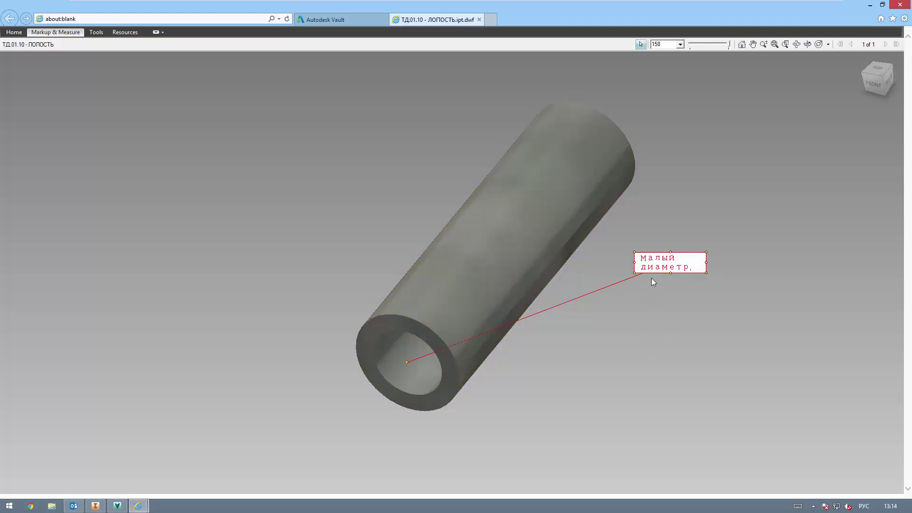
Step: Move the "Малый диаметр." label to the tube's upper-left and orbit the view
{"action": "left_click_drag", "start_coordinate": [634, 256], "coordinate": [305, 207]}
{"action": "middle_click_drag", "start_coordinate": [611, 420], "coordinate": [613, 342], "text": "shift"}
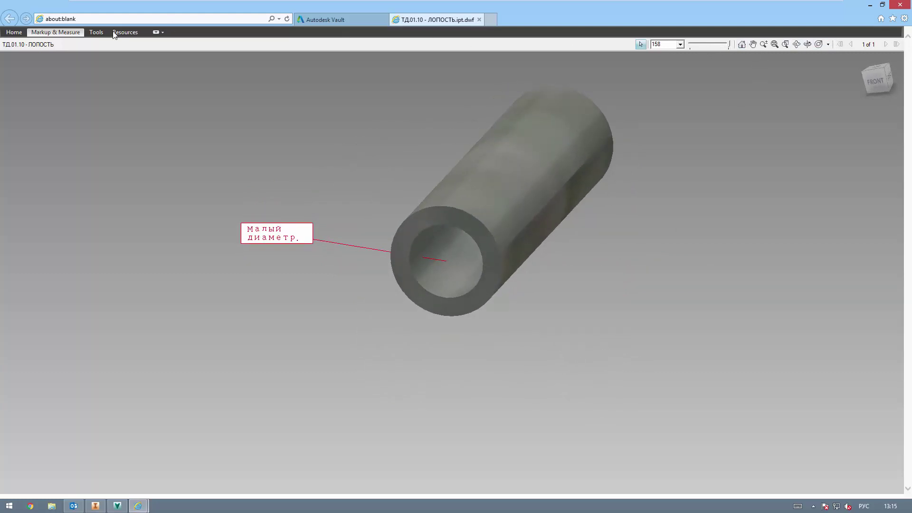
{"action": "left_click", "coordinate": [61, 32]}
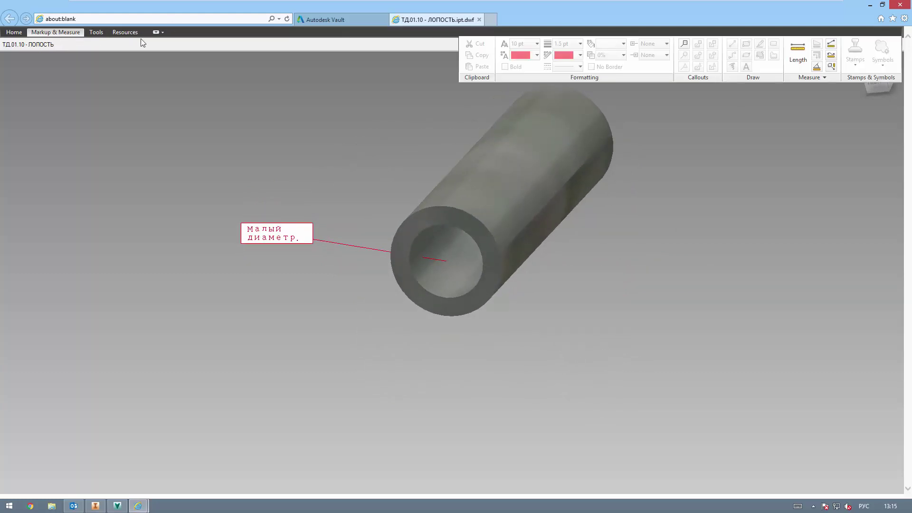
Step: Measure between the tube's two end edges and place the 10,00 mm length dimension
{"action": "left_click", "coordinate": [798, 52]}
{"action": "left_click", "coordinate": [467, 219]}
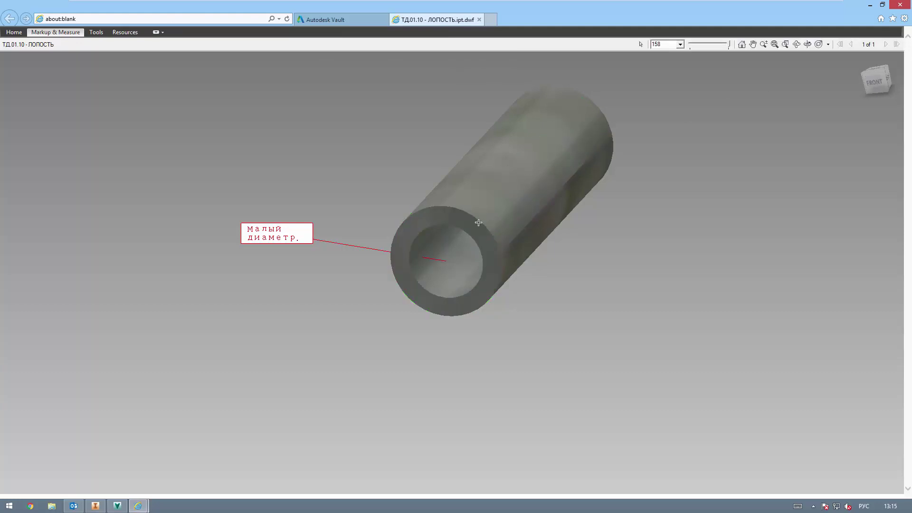
{"action": "middle_click_drag", "start_coordinate": [603, 176], "coordinate": [443, 291], "text": "shift"}
{"action": "left_click", "coordinate": [457, 237]}
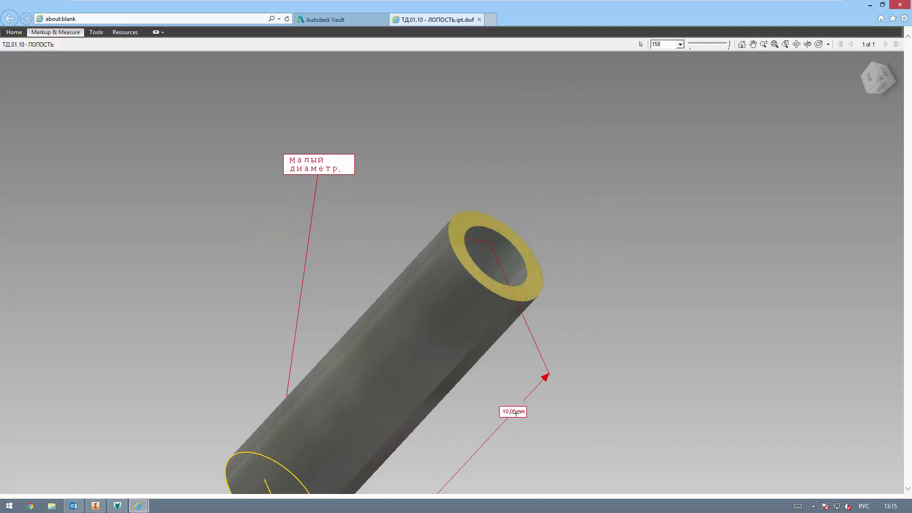
{"action": "middle_click_drag", "start_coordinate": [489, 415], "coordinate": [554, 274], "text": "shift"}
{"action": "scroll", "coordinate": [546, 285], "scroll_direction": "up", "scroll_amount": 3}
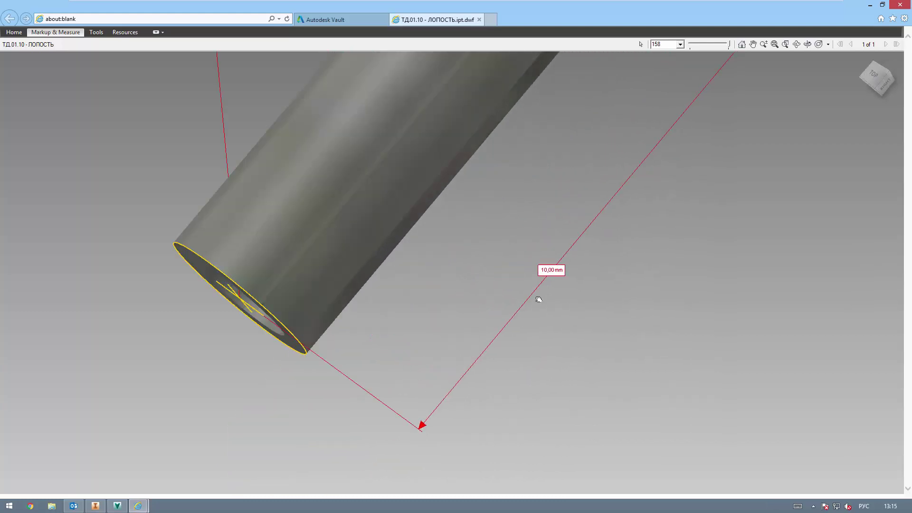
{"action": "scroll", "coordinate": [499, 332], "scroll_direction": "down", "scroll_amount": 6}
{"action": "left_click", "coordinate": [520, 342]}
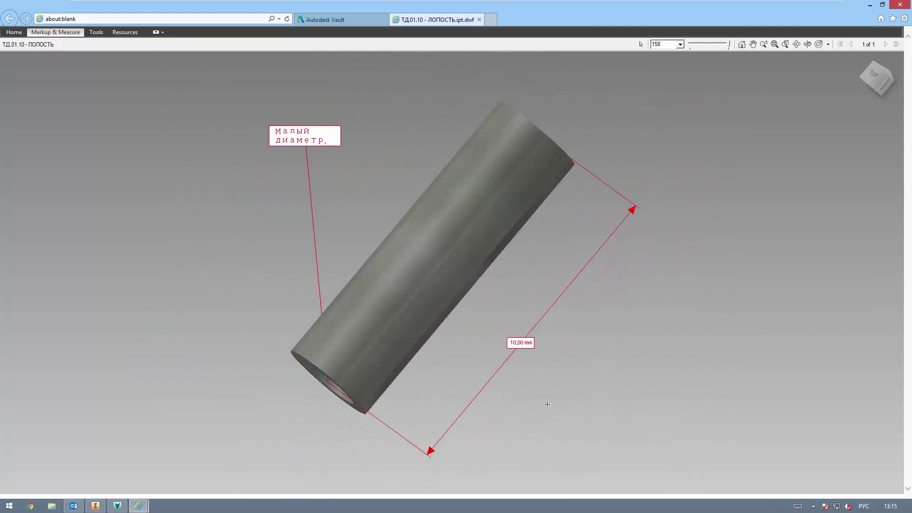
{"action": "middle_click_drag", "start_coordinate": [544, 401], "coordinate": [584, 340], "text": "shift"}
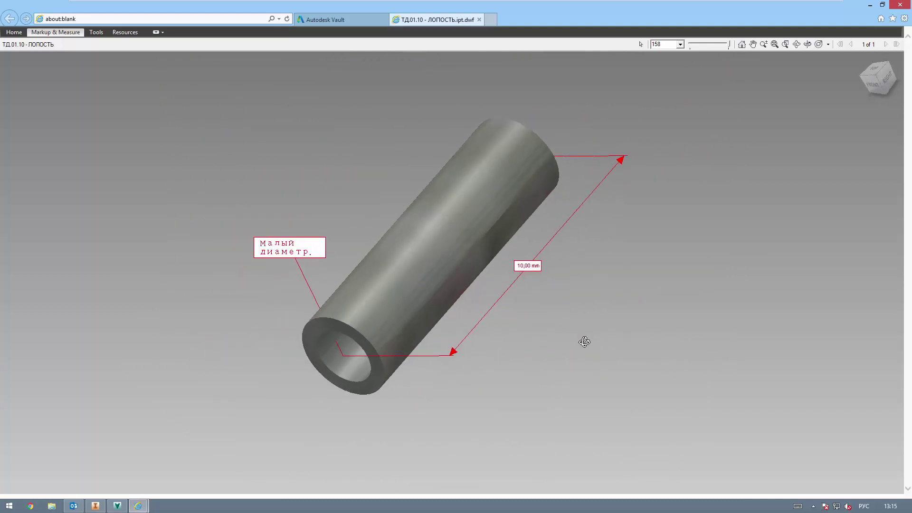
Step: Save the markup as a DWF on the desktop, fixing its garbled name to 'Правки в файле ТД.01.10 Лопость.ipt'
{"action": "left_click", "coordinate": [22, 34]}
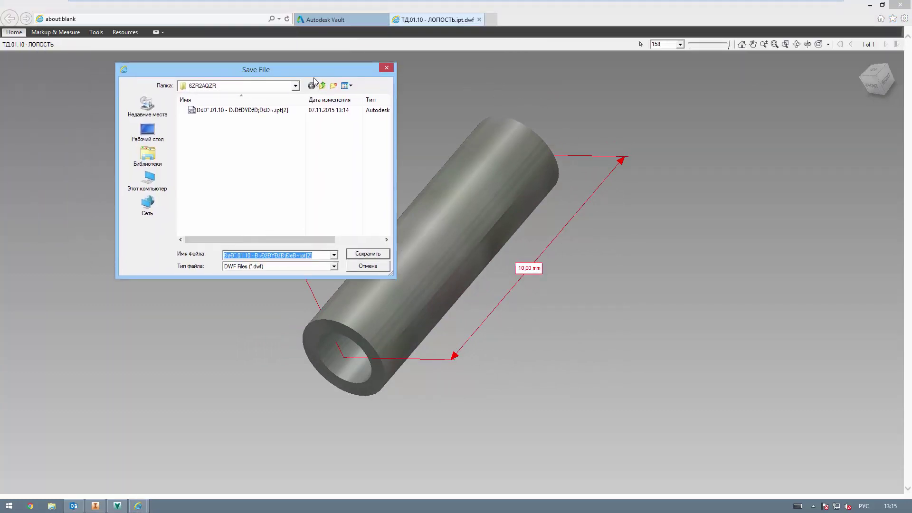
{"action": "left_click", "coordinate": [181, 152]}
{"action": "left_click", "coordinate": [327, 267]}
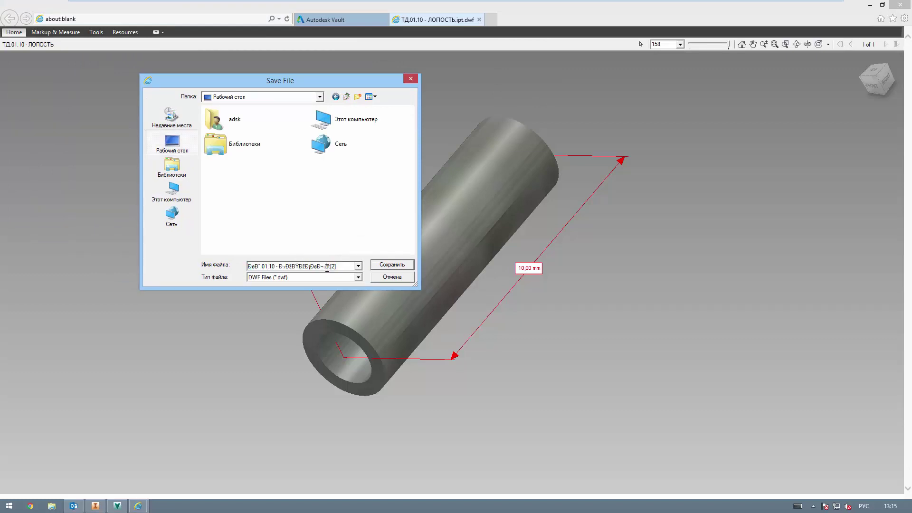
{"action": "left_click_drag", "start_coordinate": [323, 266], "coordinate": [194, 264]}
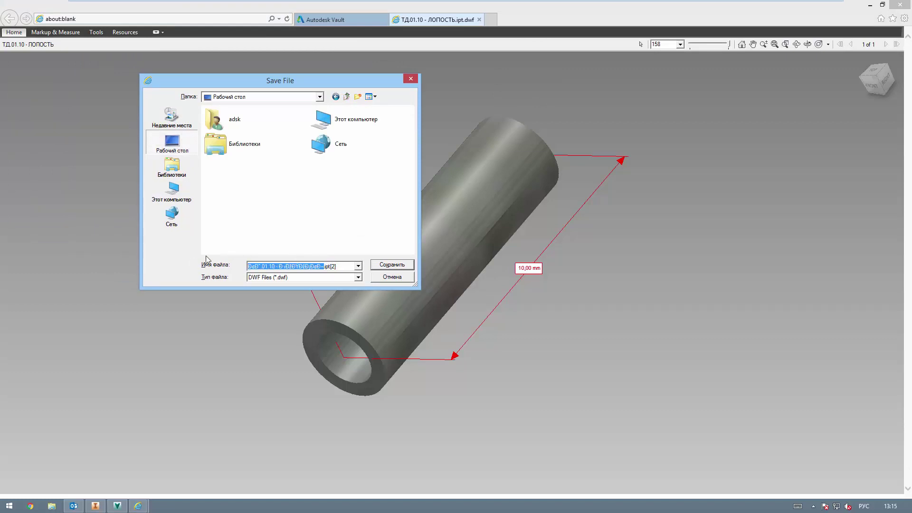
{"action": "left_click", "coordinate": [316, 268]}
{"action": "left_click_drag", "start_coordinate": [309, 269], "coordinate": [220, 264]}
{"action": "type", "text": "Правки в файле ТД.01.10 Попость.ipt"}
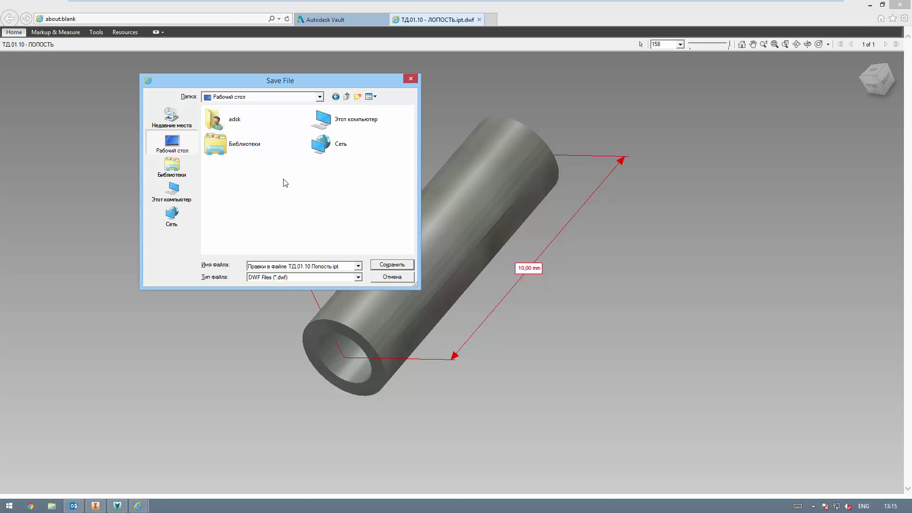
{"action": "left_click", "coordinate": [393, 266]}
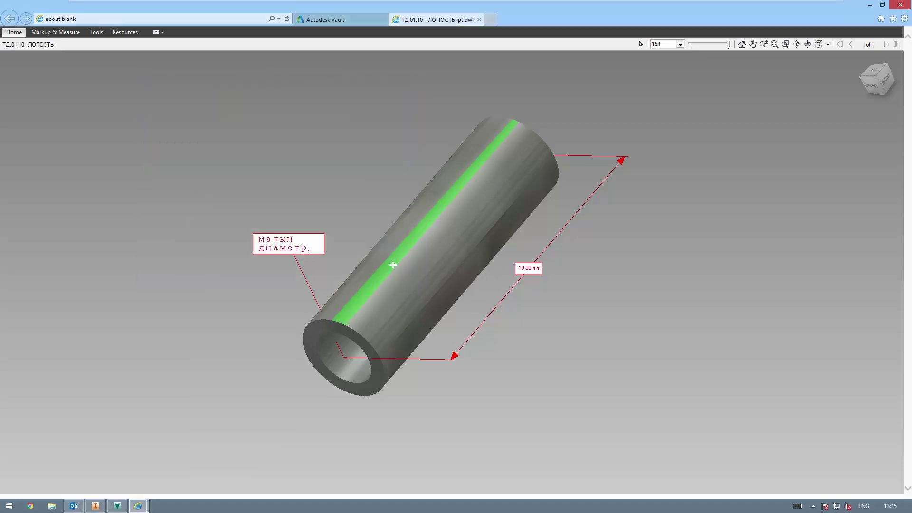
Step: Upload 'Правки в файле ТД.01.10 Лопость.ipt.dwf' from the desktop into the Детали folder
{"action": "left_click", "coordinate": [480, 19]}
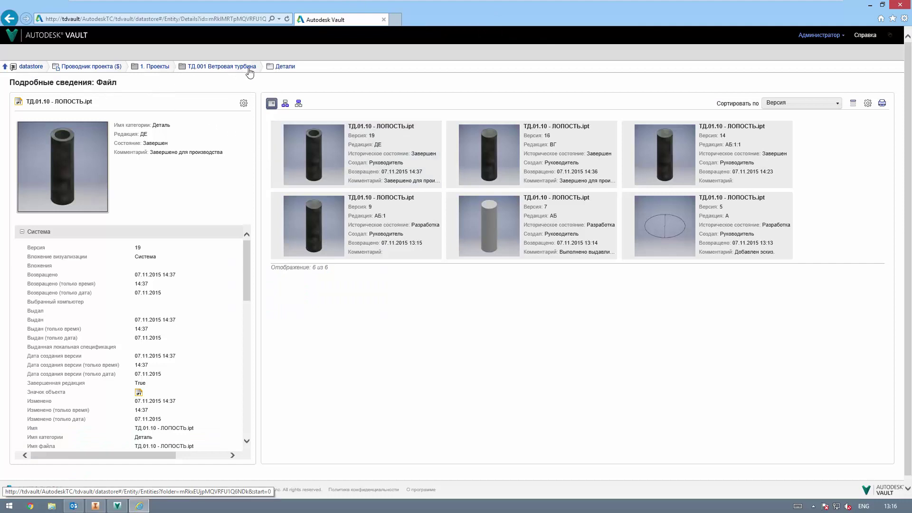
{"action": "left_click", "coordinate": [285, 67]}
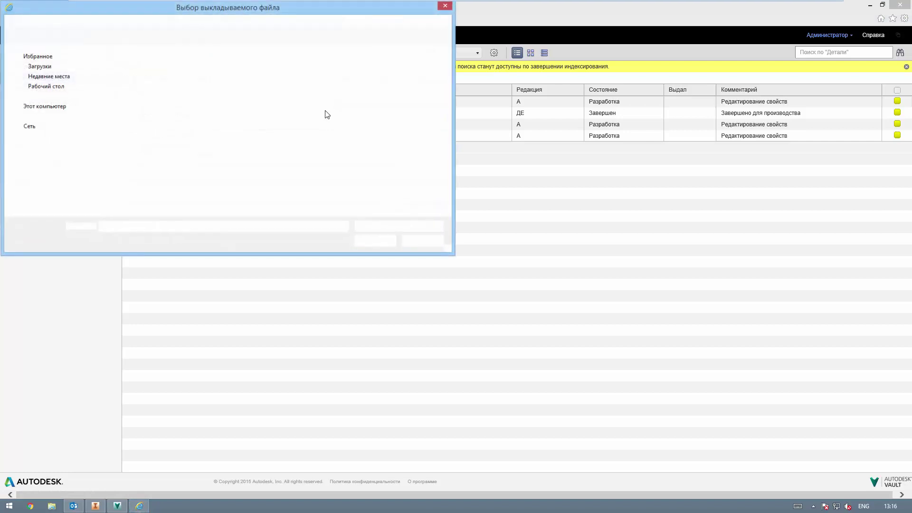
{"action": "left_click_drag", "start_coordinate": [274, 14], "coordinate": [318, 43]}
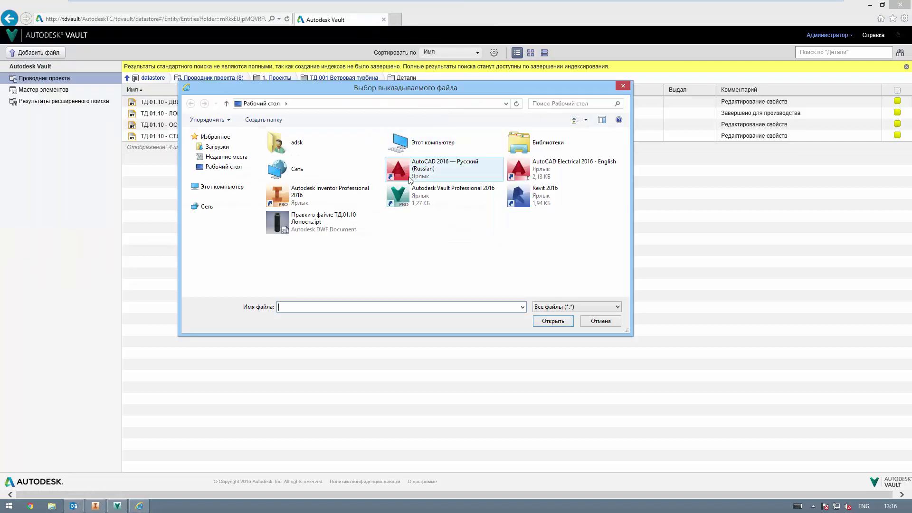
{"action": "left_click", "coordinate": [316, 227]}
{"action": "left_click", "coordinate": [559, 321]}
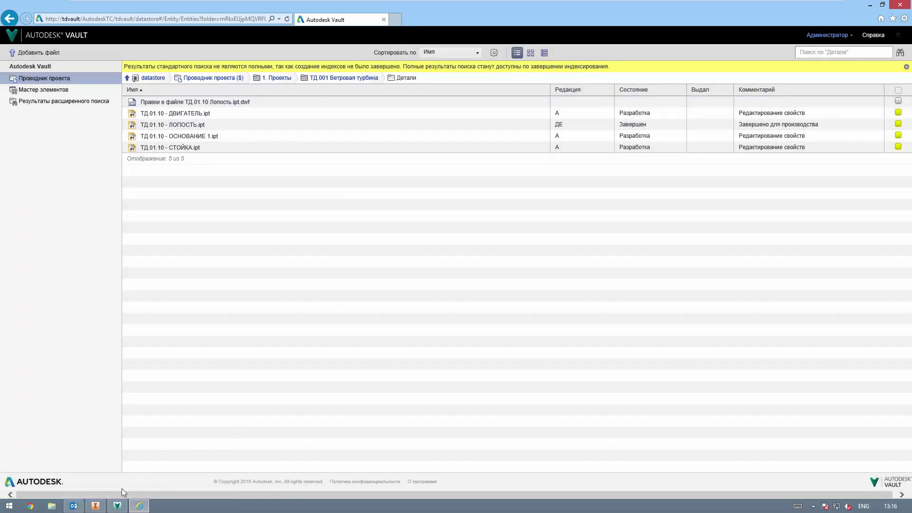
{"action": "left_click", "coordinate": [118, 507]}
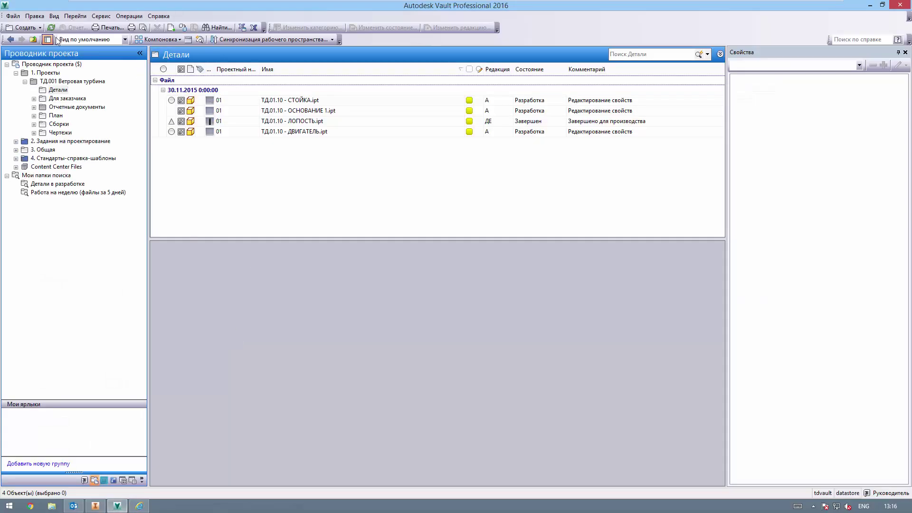
Step: Refresh Детали and preview the new markup DWF's tube with its 'Малый диаметр.' callout
{"action": "left_click", "coordinate": [51, 27]}
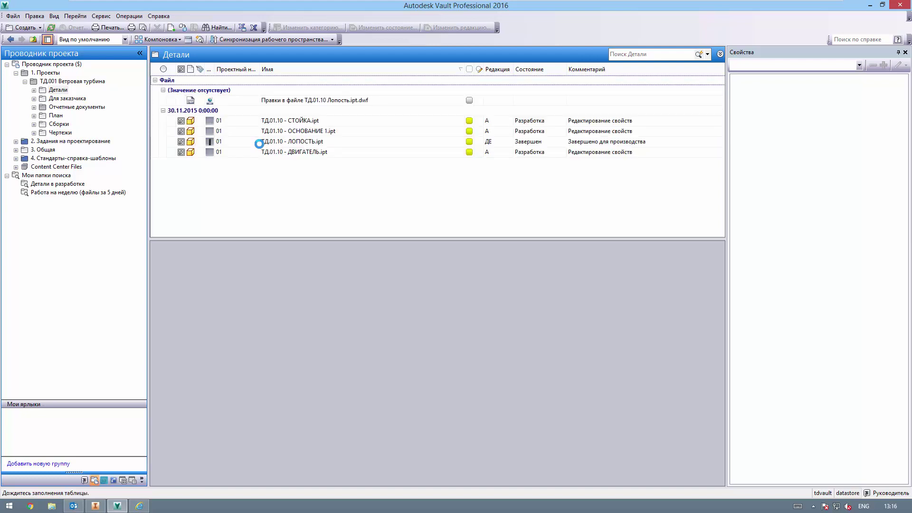
{"action": "left_click", "coordinate": [248, 102]}
{"action": "left_click", "coordinate": [394, 248]}
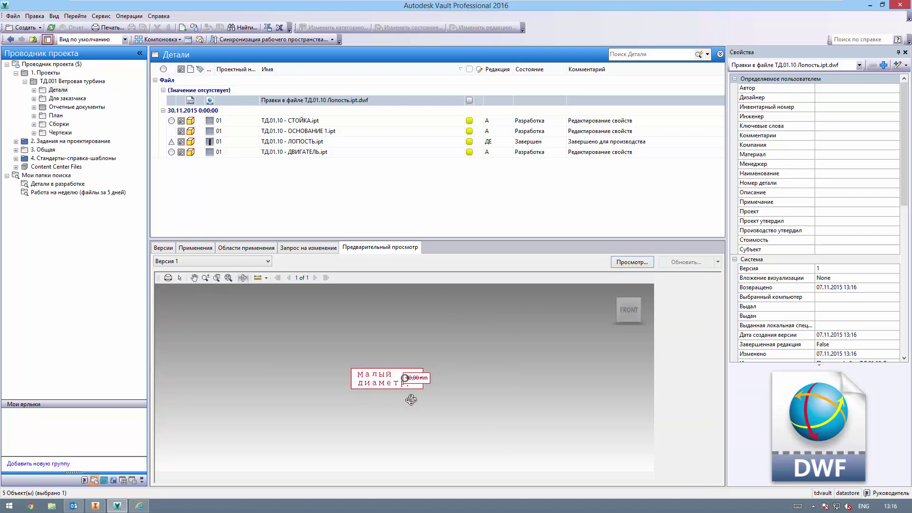
{"action": "mouse_move", "coordinate": [387, 400]}
{"action": "left_mouse_down"}
{"action": "mouse_move", "coordinate": [432, 375]}
{"action": "mouse_move", "coordinate": [438, 402]}
{"action": "mouse_move", "coordinate": [442, 380]}
{"action": "mouse_move", "coordinate": [428, 385]}
{"action": "mouse_move", "coordinate": [479, 389]}
{"action": "mouse_move", "coordinate": [463, 369]}
{"action": "left_mouse_up"}
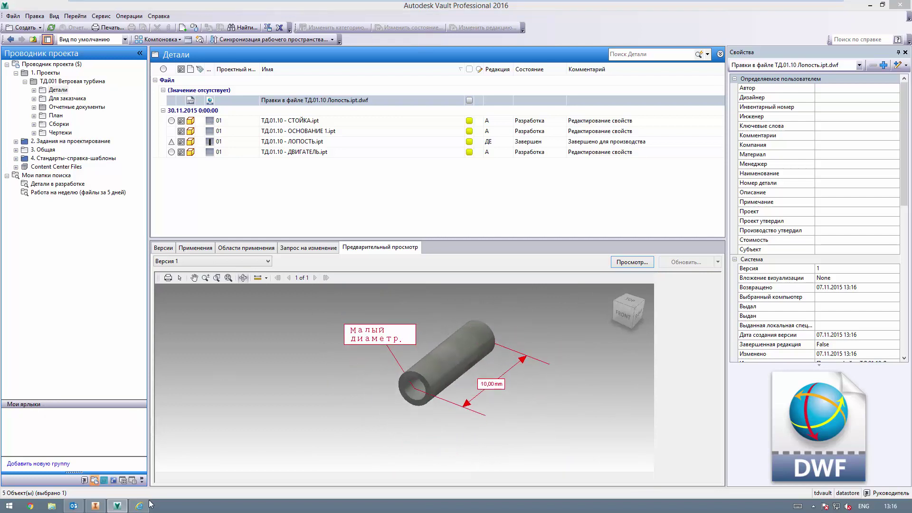
{"action": "left_click", "coordinate": [140, 506]}
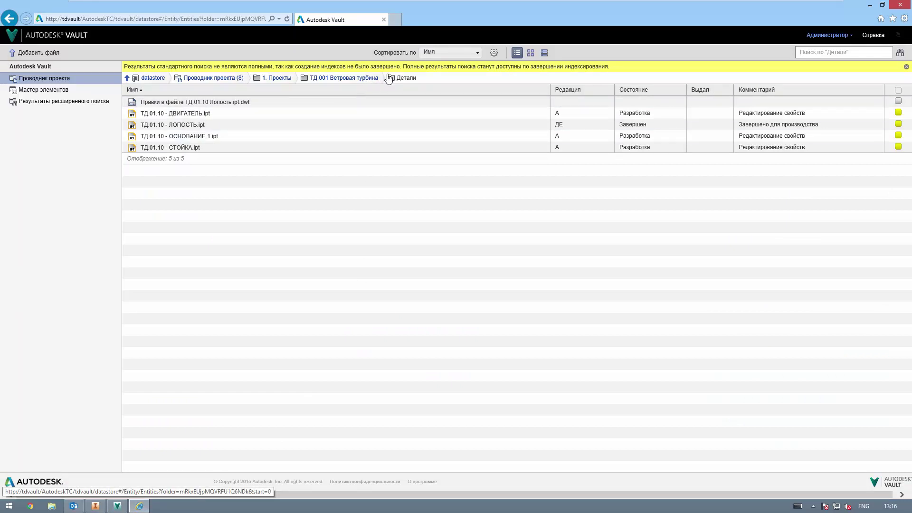
Step: Try thumbnail and tile views, then list 1. Проекты > ТД.001 Ветровая турбина in detail
{"action": "left_click", "coordinate": [531, 53]}
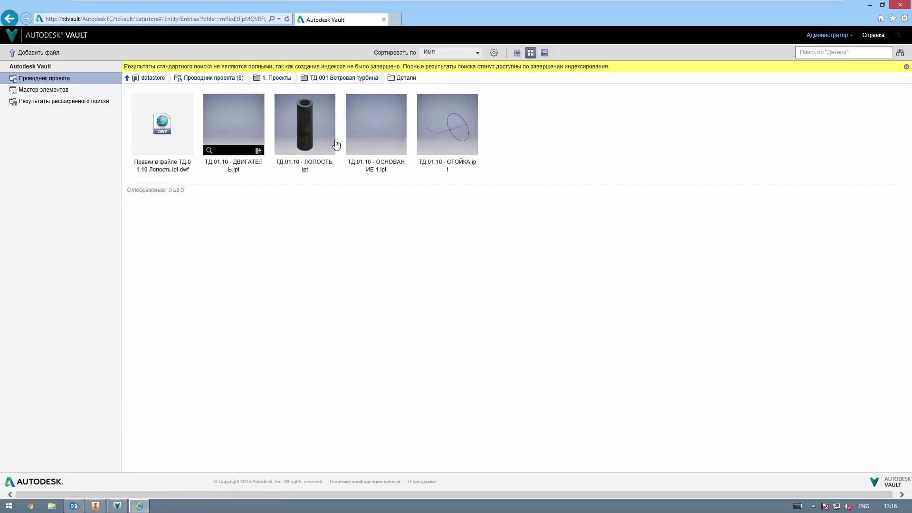
{"action": "left_click", "coordinate": [545, 52]}
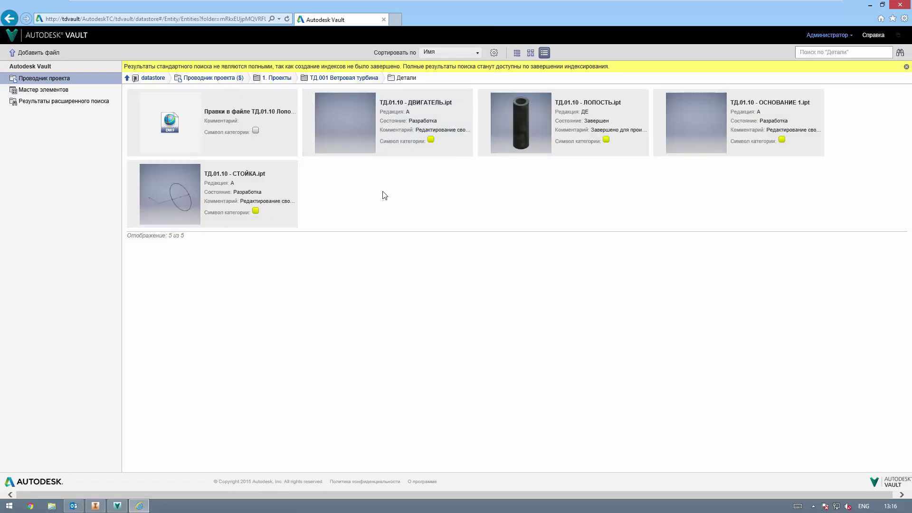
{"action": "left_click", "coordinate": [52, 79]}
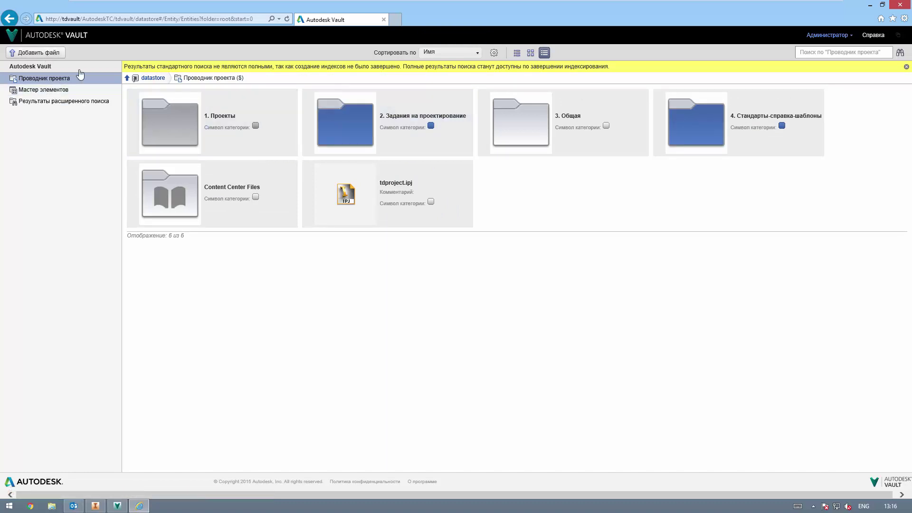
{"action": "left_click", "coordinate": [181, 118]}
{"action": "left_click", "coordinate": [269, 139]}
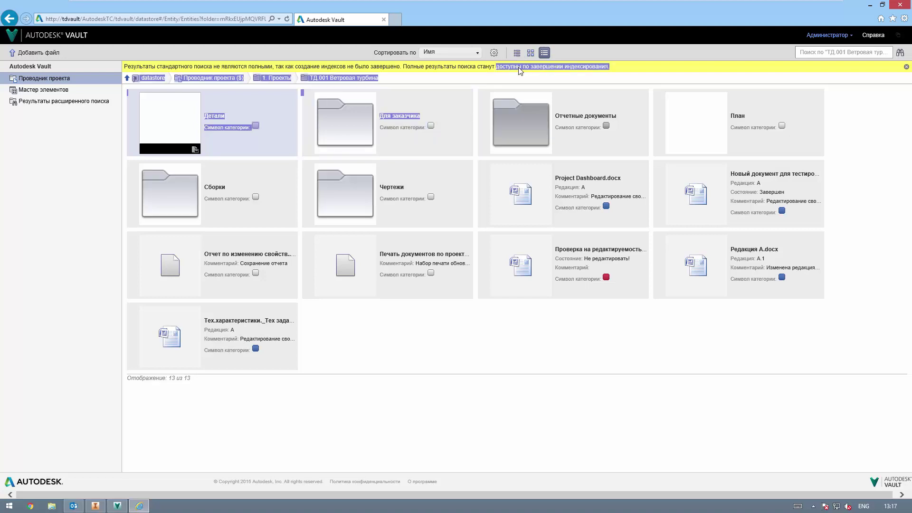
{"action": "left_click", "coordinate": [516, 52]}
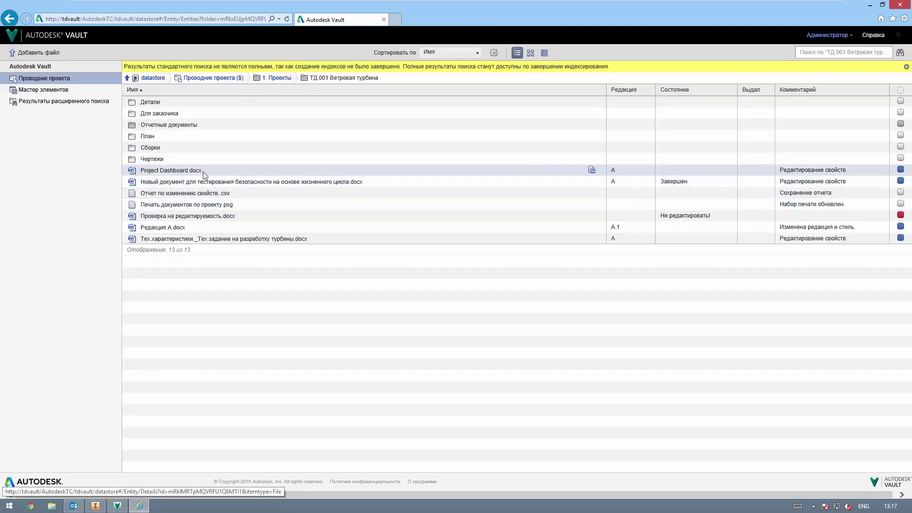
Step: Check out Project Dashboard.docx and edit it in Word
{"action": "left_click", "coordinate": [591, 170]}
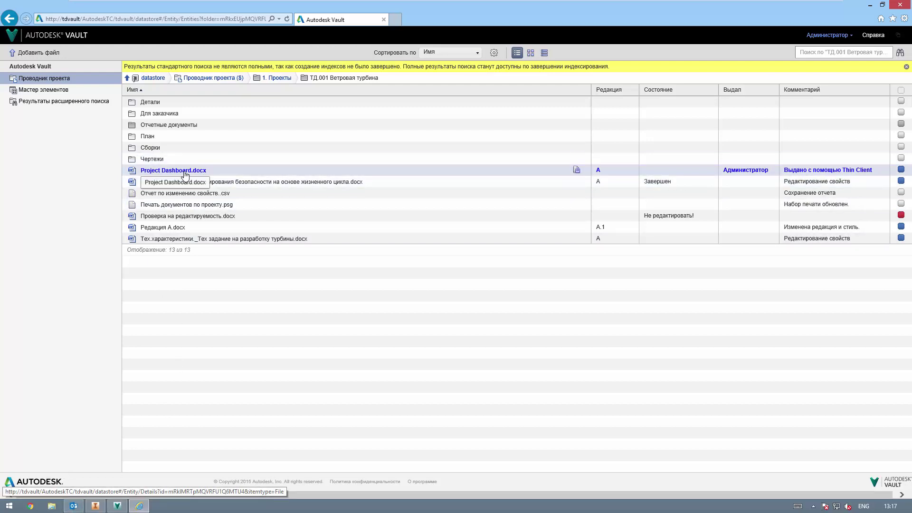
{"action": "left_click", "coordinate": [203, 171]}
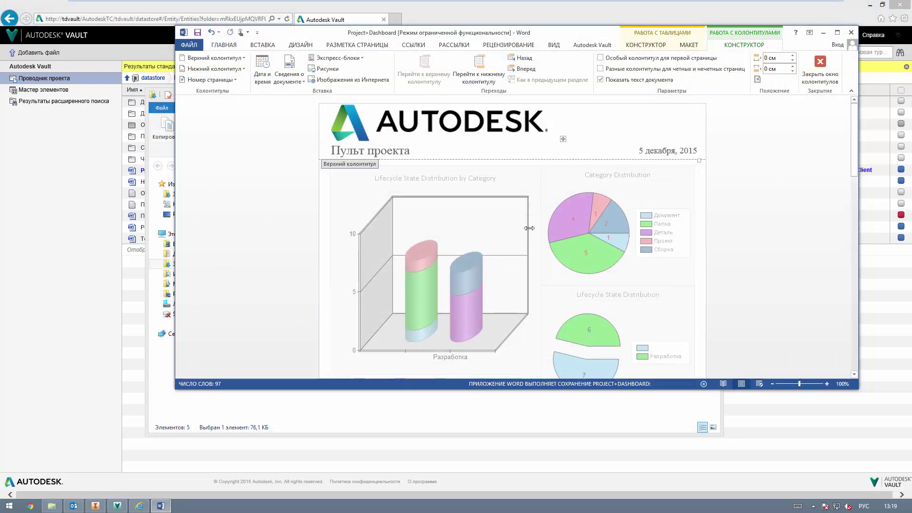
{"action": "left_click", "coordinate": [851, 32]}
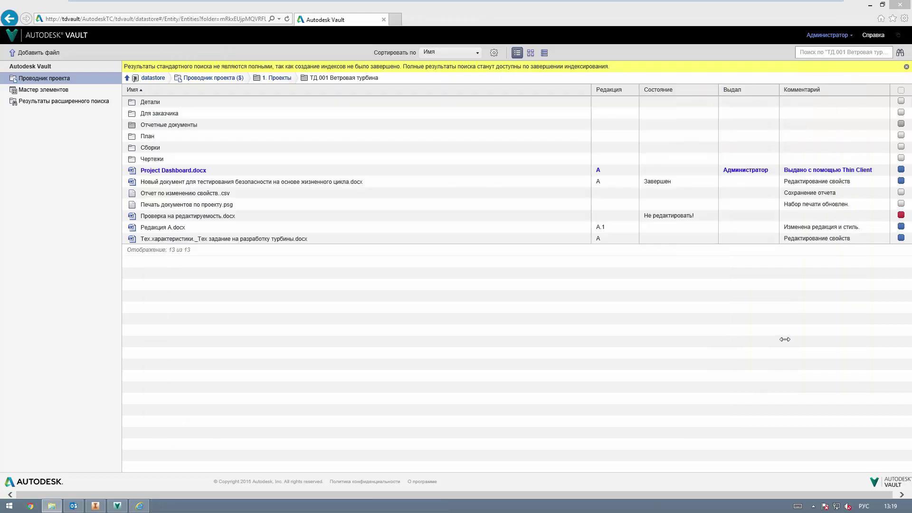
Step: Check the edited Project Dashboard.docx back in, picking it from Загрузки
{"action": "left_click", "coordinate": [576, 170]}
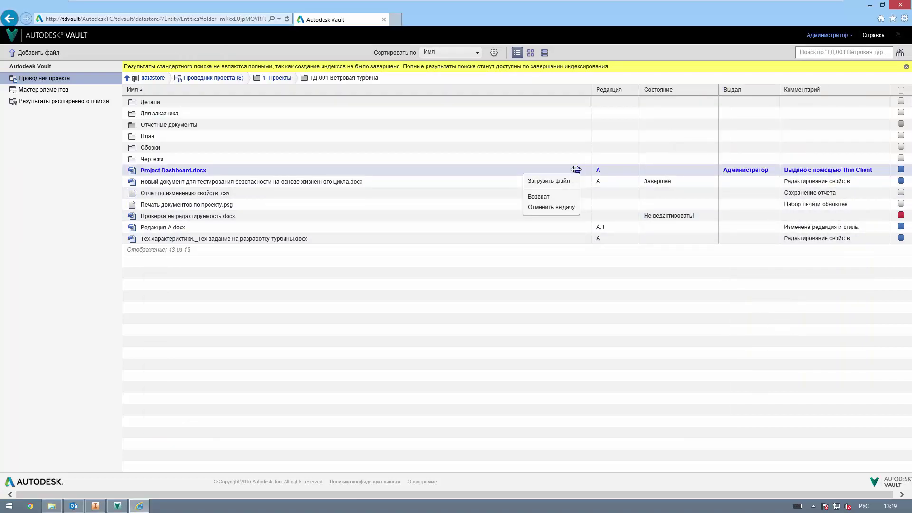
{"action": "left_click", "coordinate": [555, 196]}
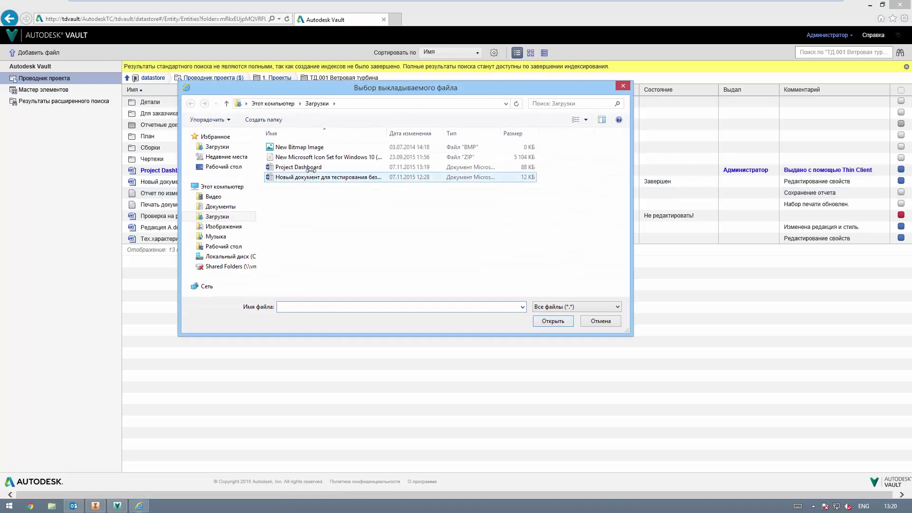
{"action": "double_click", "coordinate": [310, 170]}
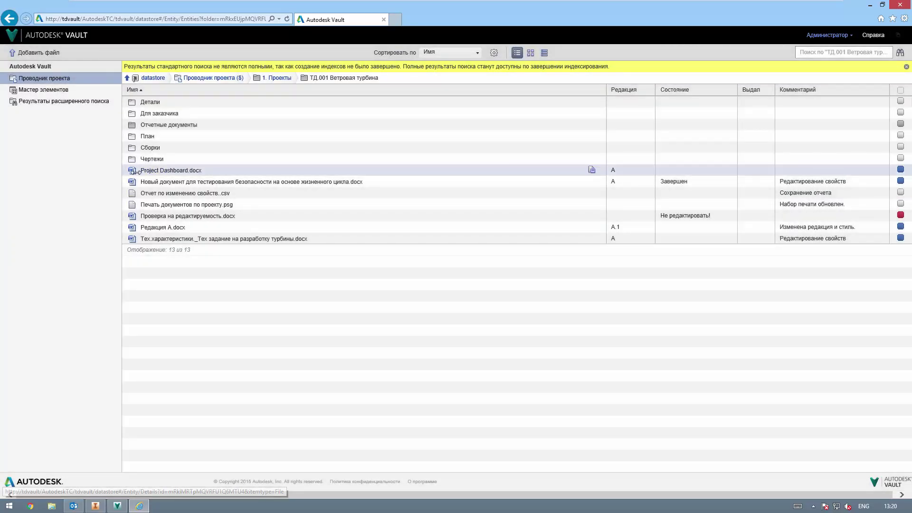
Step: Open Project Dashboard.docx details, toggling its six-version history and viewing related items
{"action": "left_click", "coordinate": [151, 171]}
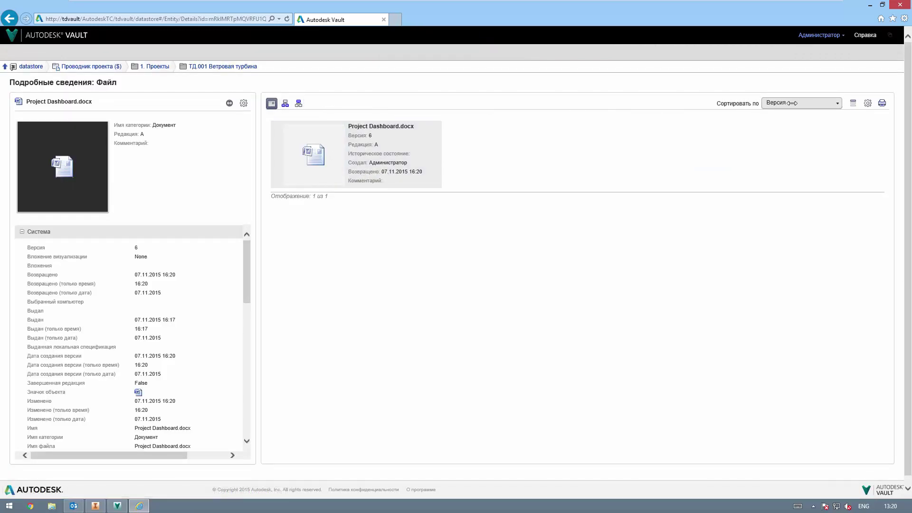
{"action": "left_click", "coordinate": [854, 103]}
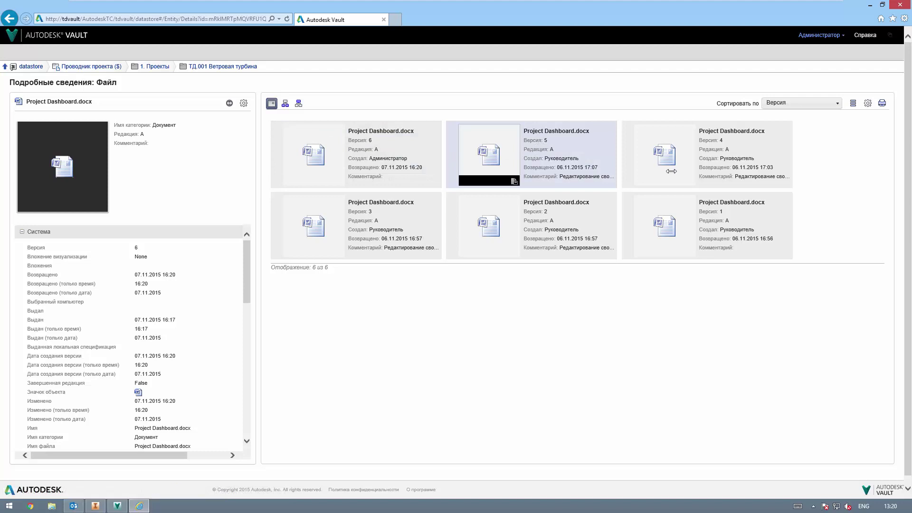
{"action": "left_click", "coordinate": [853, 103]}
{"action": "left_click", "coordinate": [299, 103]}
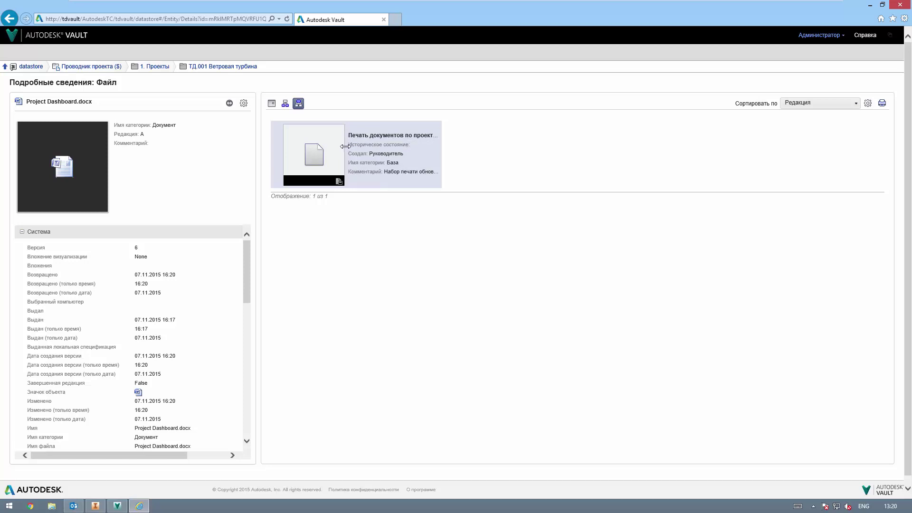
Step: Browse via 1. Проекты and 4. Стандарты-справка-шаблоны back to the Проводник проекта root
{"action": "left_click", "coordinate": [158, 66]}
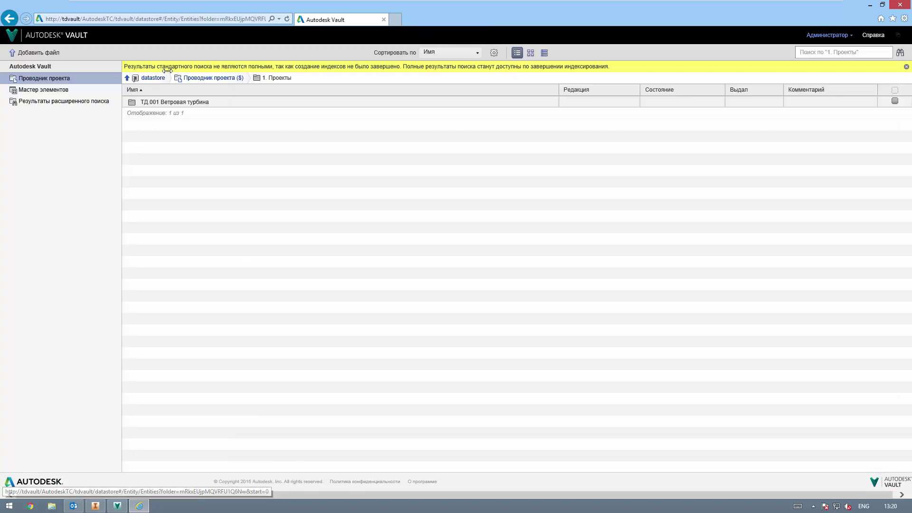
{"action": "left_click", "coordinate": [214, 78]}
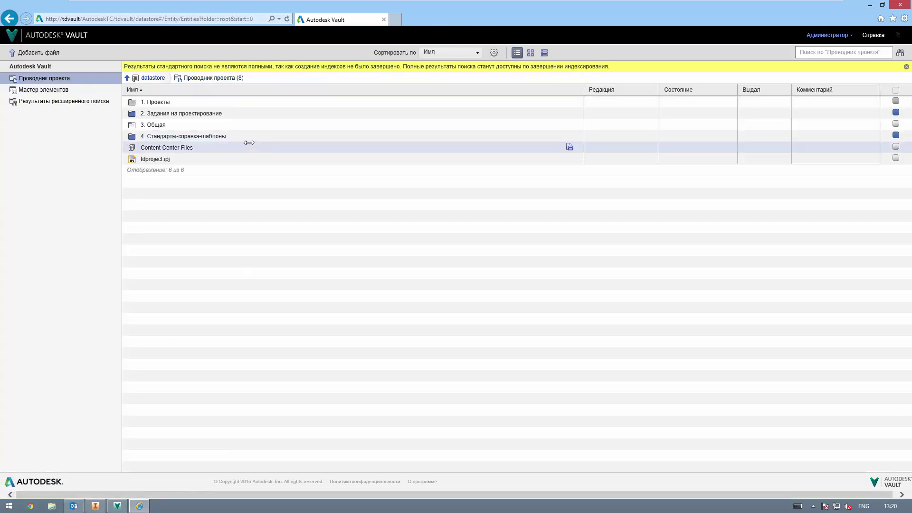
{"action": "left_click", "coordinate": [190, 137]}
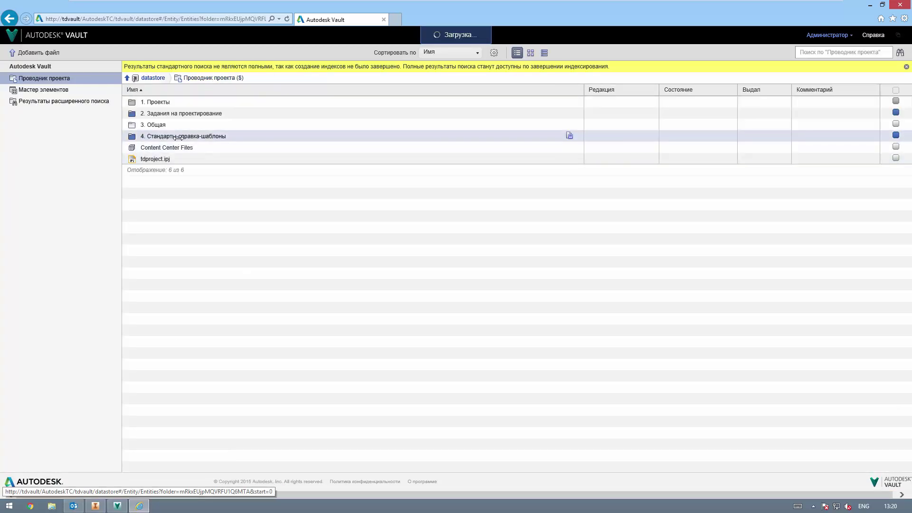
{"action": "left_click", "coordinate": [205, 77]}
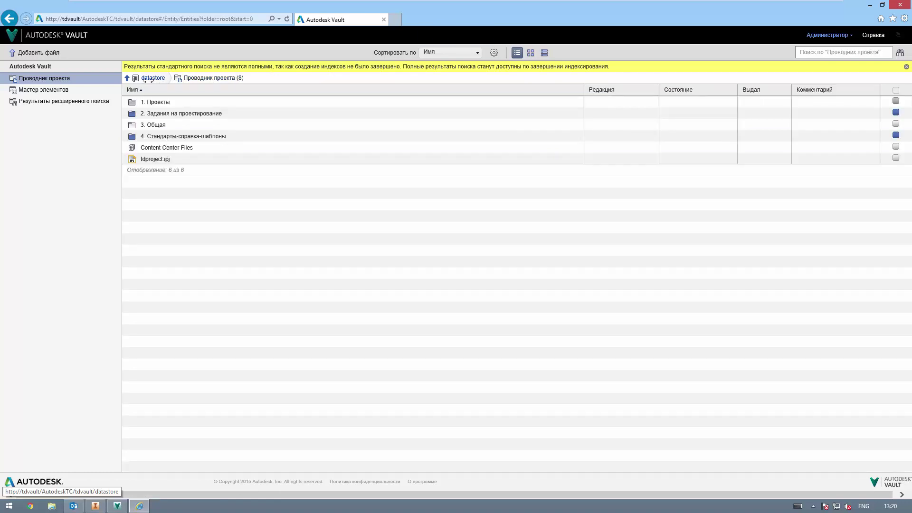
{"action": "left_click", "coordinate": [807, 53]}
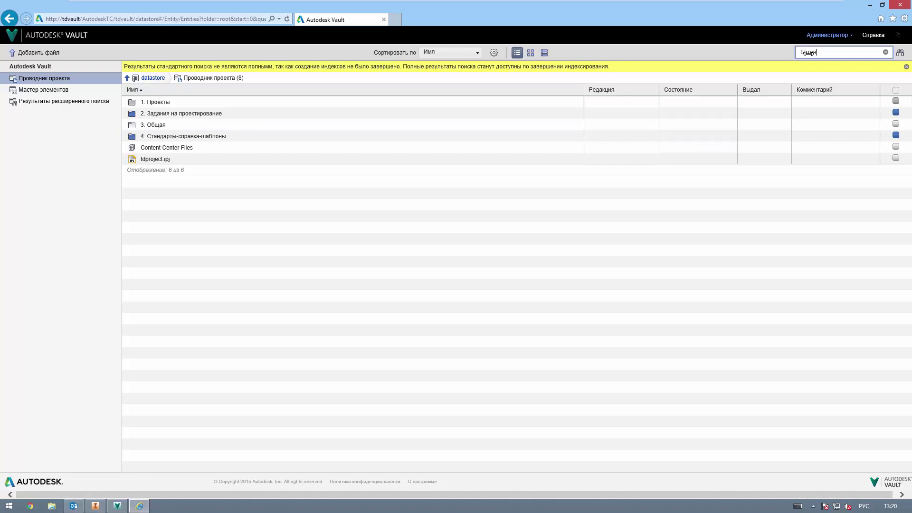
Step: Search for 'Бетон', which finds nothing, then choose Advanced search from the binoculars menu
{"action": "key", "text": "Return"}
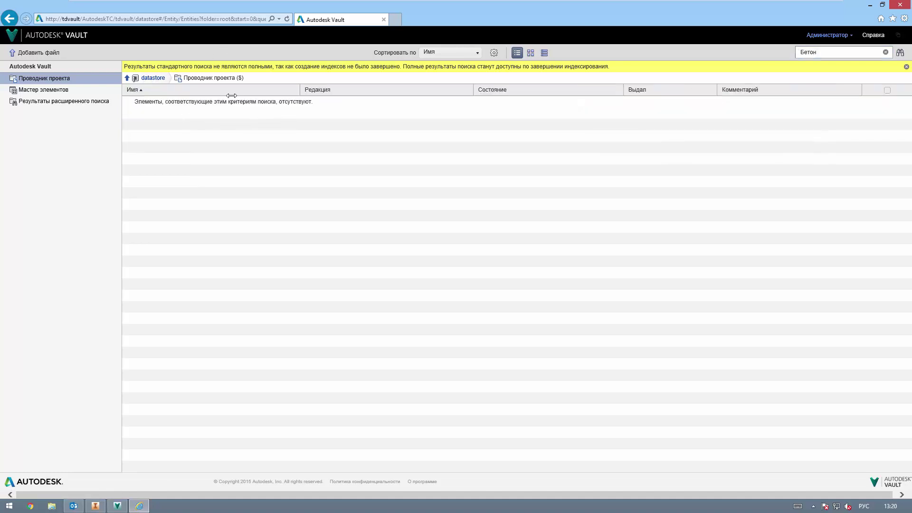
{"action": "left_click", "coordinate": [63, 101]}
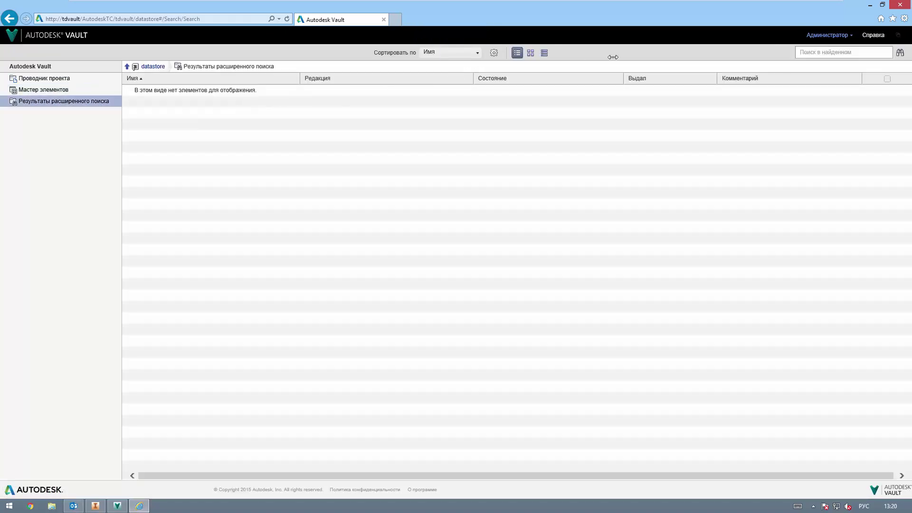
{"action": "left_click", "coordinate": [900, 52]}
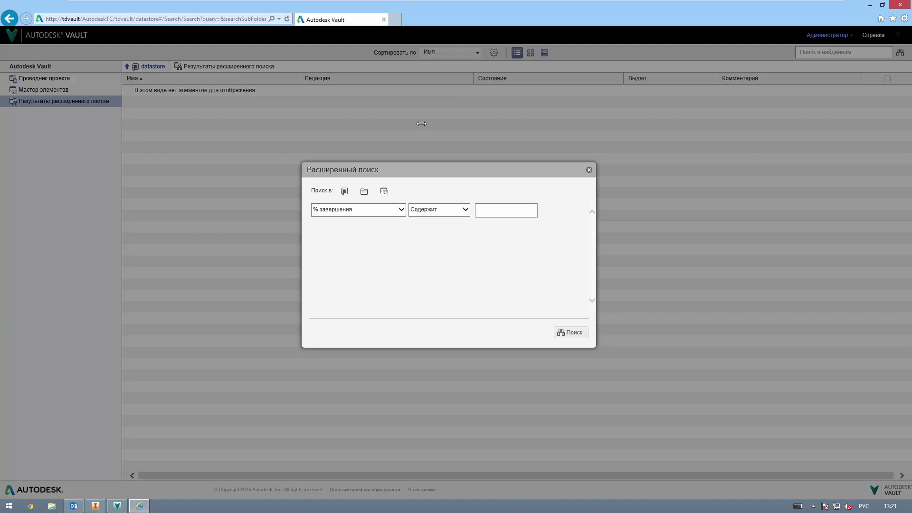
Step: Build an advanced search for Имя файла Содержит 'ветро', with an extra % завершения row, and run it
{"action": "left_click", "coordinate": [401, 210]}
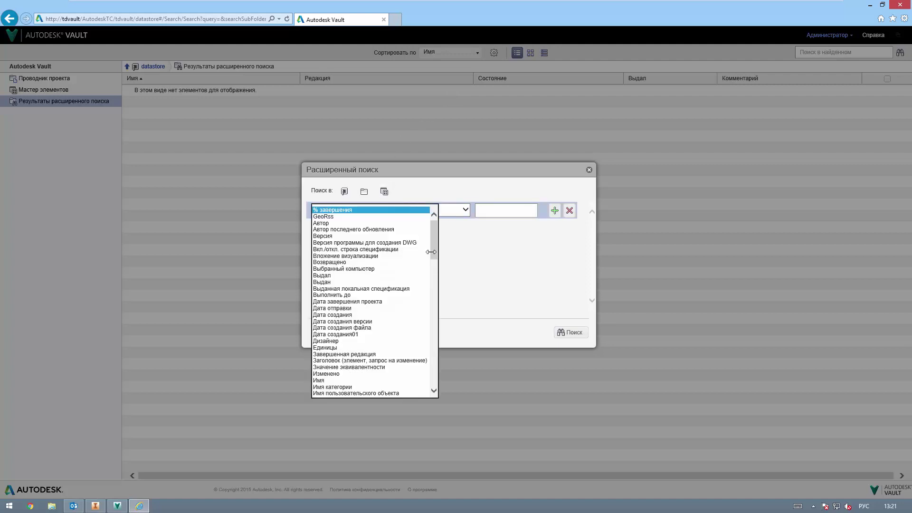
{"action": "left_click_drag", "start_coordinate": [431, 252], "coordinate": [434, 285]}
{"action": "left_click", "coordinate": [332, 237]}
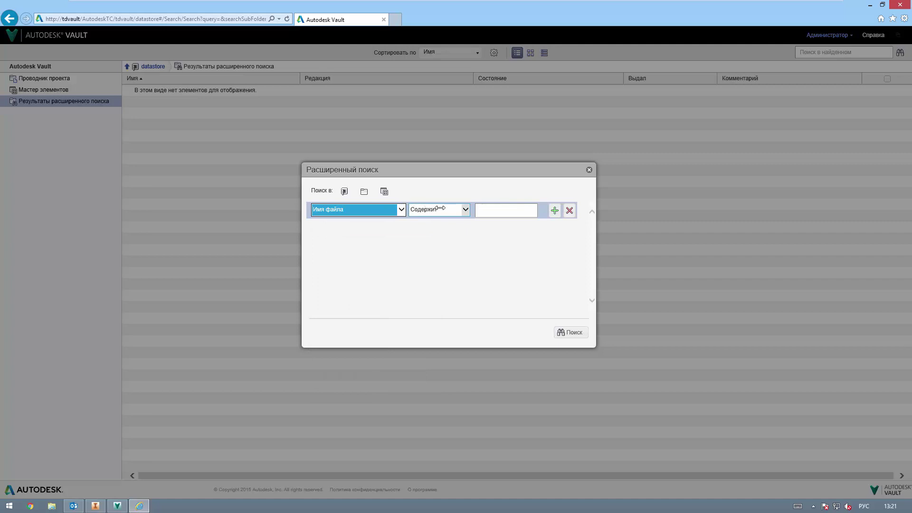
{"action": "left_click", "coordinate": [494, 209]}
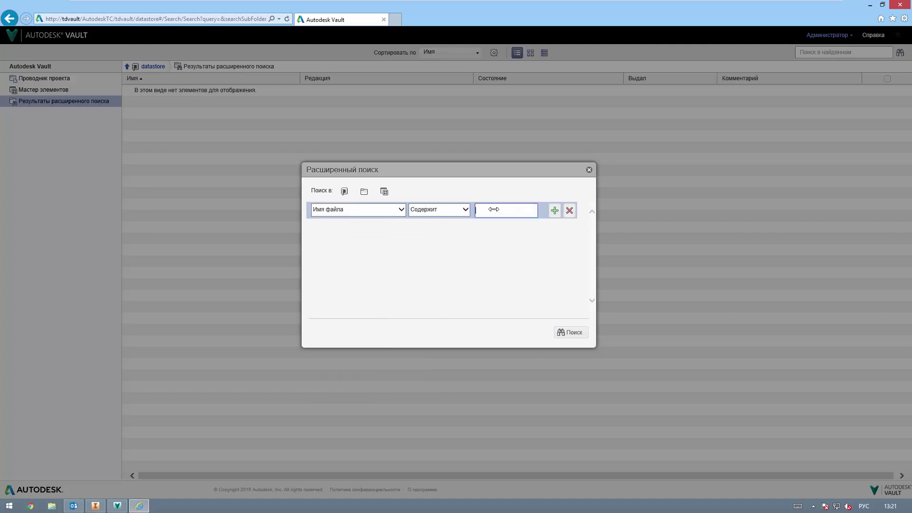
{"action": "type", "text": "ветро"}
{"action": "left_click", "coordinate": [555, 210]}
{"action": "left_click", "coordinate": [567, 227]}
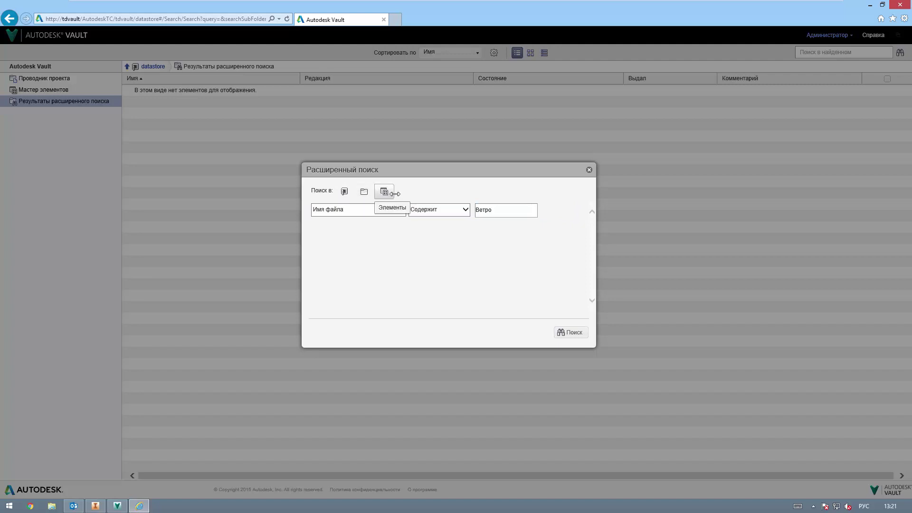
{"action": "left_click", "coordinate": [554, 210]}
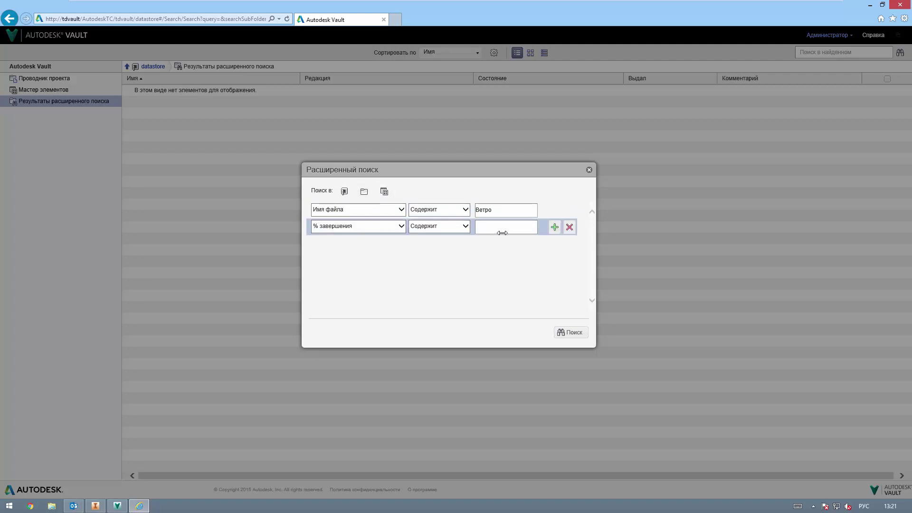
{"action": "left_click", "coordinate": [573, 332]}
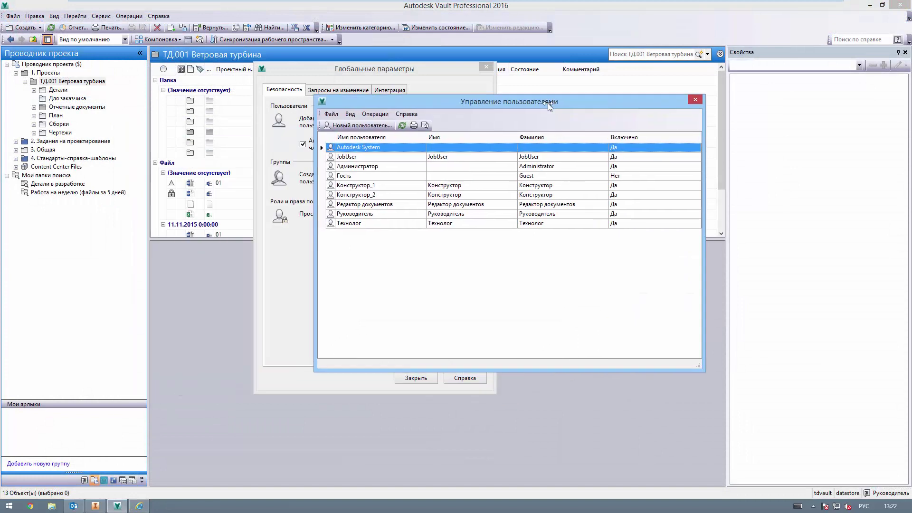
Step: Start a new user, copying the entered first name into the surname and login fields
{"action": "left_click", "coordinate": [359, 125]}
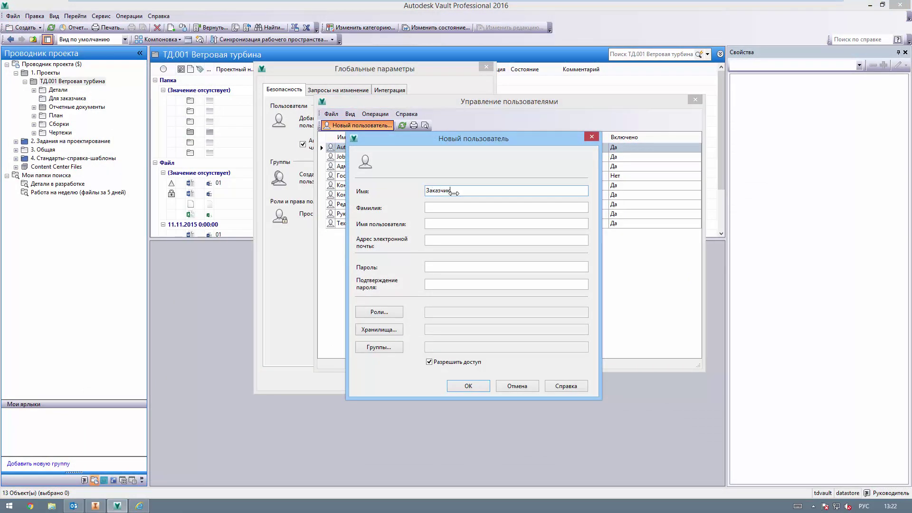
{"action": "double_click", "coordinate": [454, 191]}
{"action": "key", "text": "ctrl+c"}
{"action": "left_click", "coordinate": [430, 208]}
{"action": "key", "text": "ctrl+v"}
{"action": "left_click", "coordinate": [446, 224]}
{"action": "key", "text": "ctrl+v"}
{"action": "left_click", "coordinate": [442, 266]}
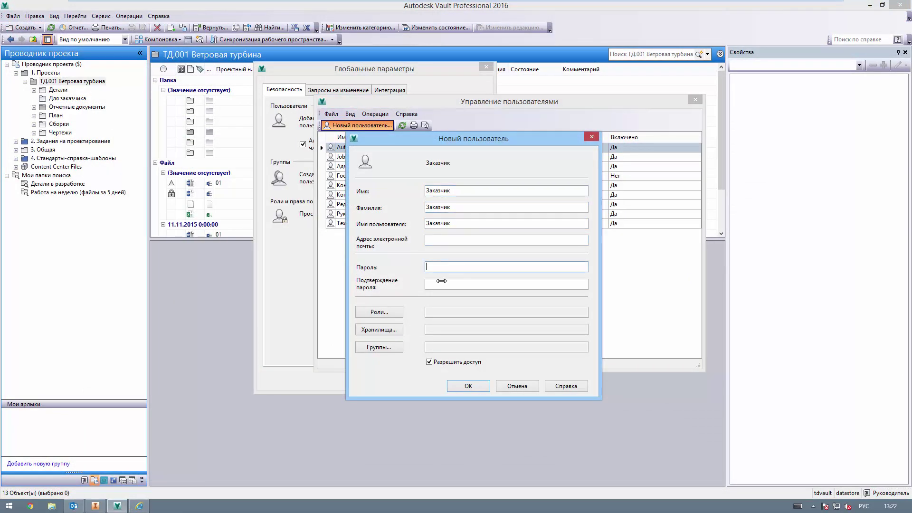
Step: Grant document manager 1–2, item reviewer, document user, custom object consumer and document editor 1–2 roles
{"action": "left_click", "coordinate": [388, 314]}
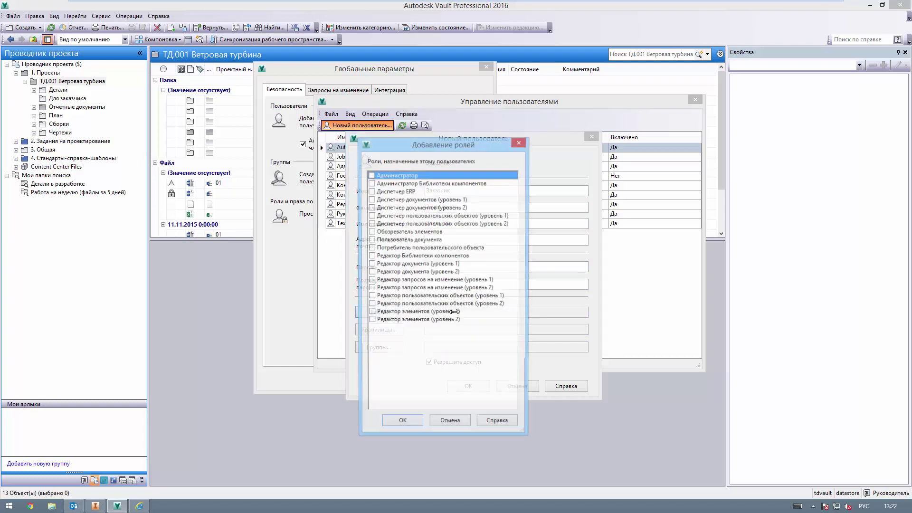
{"action": "left_click", "coordinate": [372, 200]}
{"action": "left_click", "coordinate": [372, 208]}
{"action": "left_click", "coordinate": [372, 240]}
{"action": "left_click", "coordinate": [372, 232]}
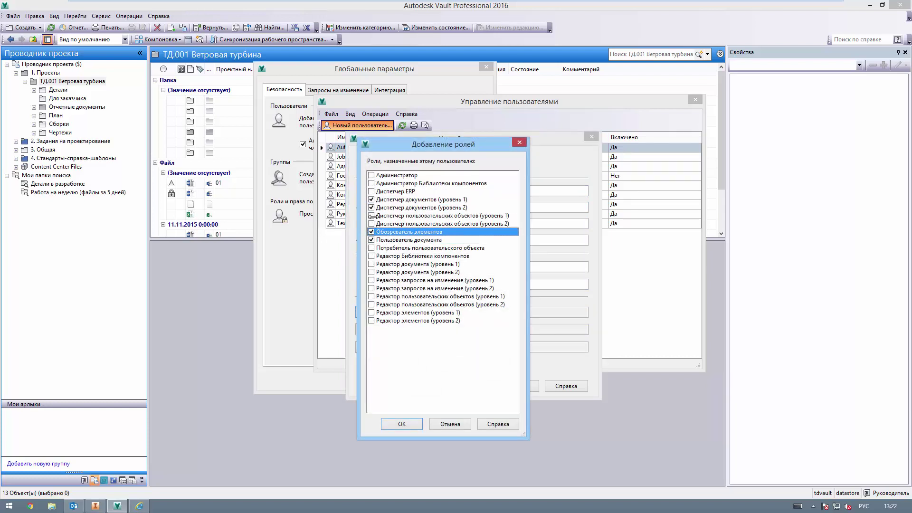
{"action": "left_click", "coordinate": [372, 248]}
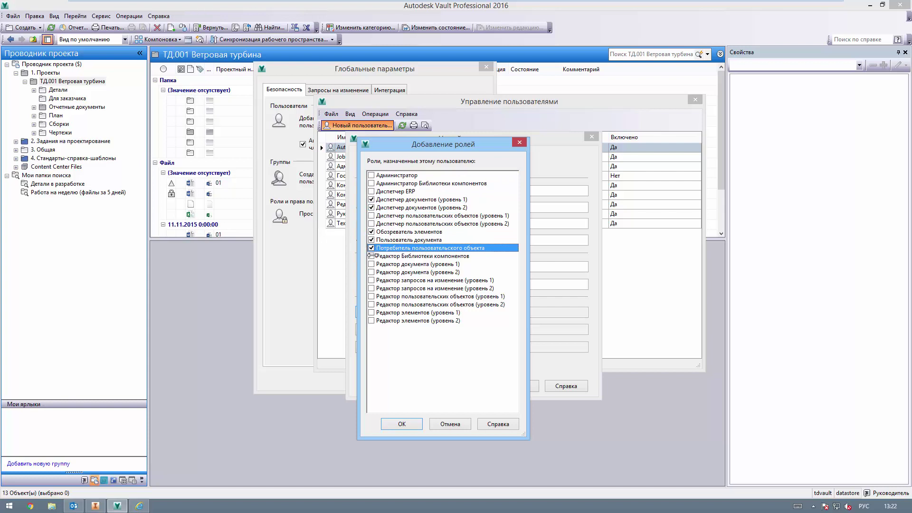
{"action": "left_click", "coordinate": [371, 264]}
{"action": "left_click", "coordinate": [371, 272]}
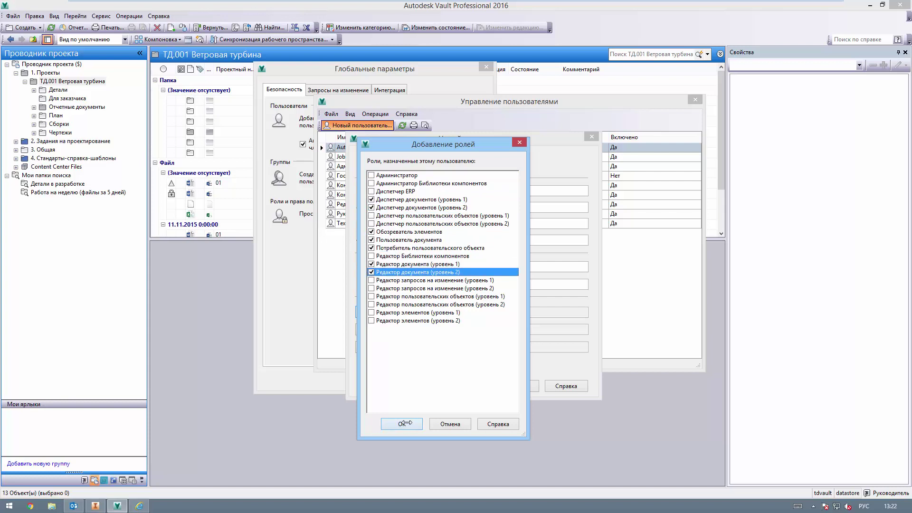
{"action": "left_click", "coordinate": [402, 423]}
Step: Give the user access to the datastore vault, leave them without groups, and save
{"action": "left_click", "coordinate": [387, 328]}
{"action": "left_click", "coordinate": [385, 230]}
{"action": "left_click", "coordinate": [414, 302]}
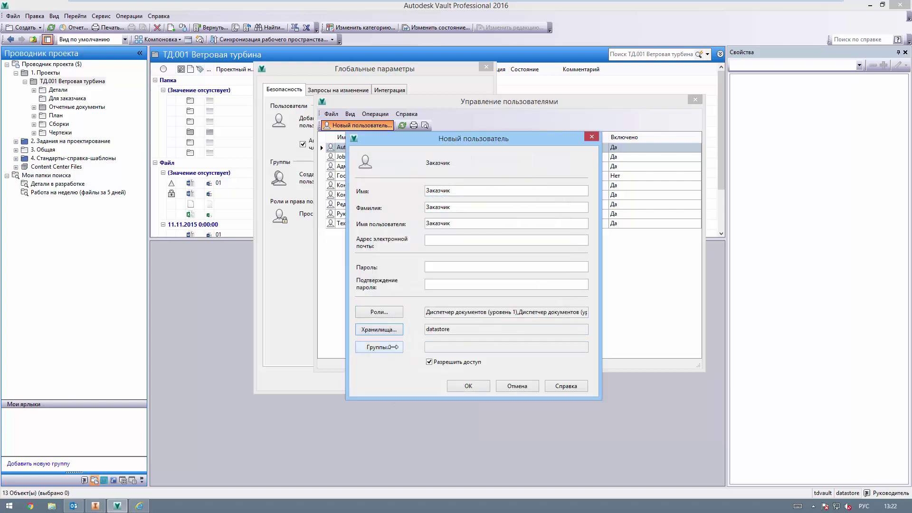
{"action": "left_click", "coordinate": [392, 347]}
{"action": "left_click", "coordinate": [405, 257]}
{"action": "left_click", "coordinate": [452, 319]}
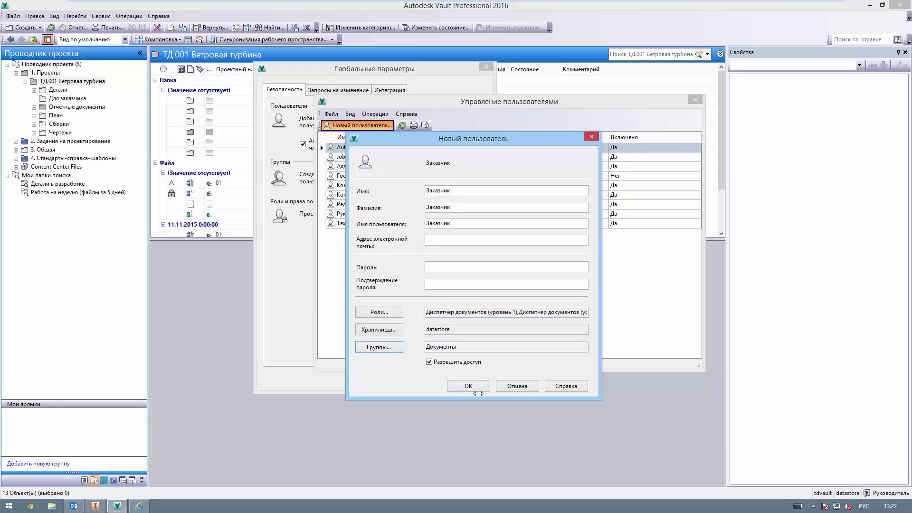
{"action": "left_click", "coordinate": [401, 348]}
{"action": "left_click", "coordinate": [404, 255]}
{"action": "left_click", "coordinate": [438, 310]}
{"action": "left_click", "coordinate": [468, 385]}
{"action": "left_click", "coordinate": [695, 99]}
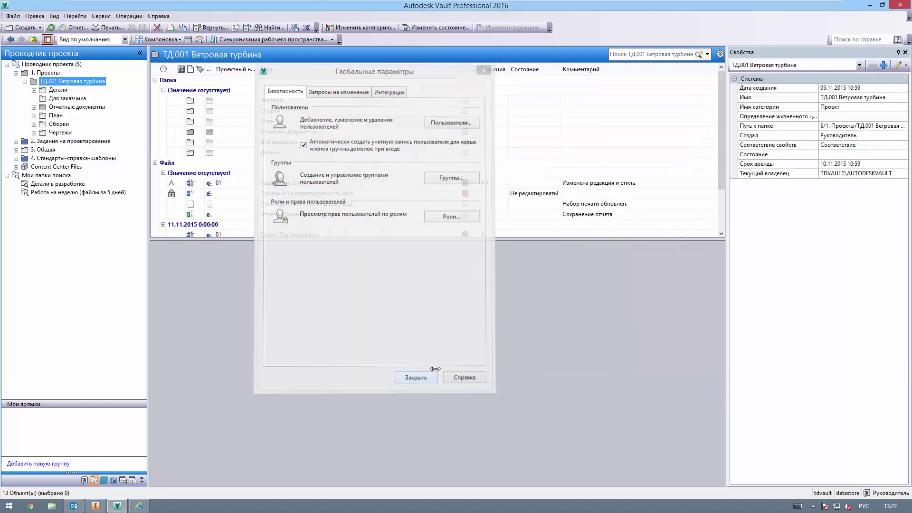
Step: Open the Для заказчика folder's details on its security settings
{"action": "left_click", "coordinate": [486, 67]}
{"action": "right_click", "coordinate": [61, 98]}
{"action": "left_click", "coordinate": [81, 272]}
{"action": "left_click_drag", "start_coordinate": [156, 68], "coordinate": [380, 127]}
{"action": "left_click", "coordinate": [339, 143]}
Step: Add the groups through Документы and the customer user to the folder's permissions
{"action": "left_click", "coordinate": [384, 263]}
{"action": "left_click", "coordinate": [315, 190]}
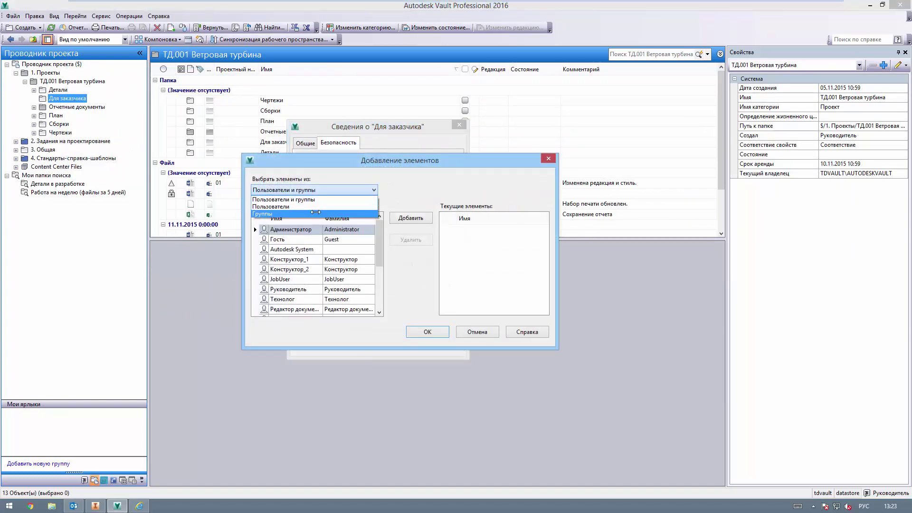
{"action": "left_click", "coordinate": [275, 211]}
{"action": "left_click", "coordinate": [304, 279], "text": "shift"}
{"action": "left_click", "coordinate": [410, 218]}
{"action": "left_click", "coordinate": [314, 190]}
{"action": "left_click", "coordinate": [275, 202]}
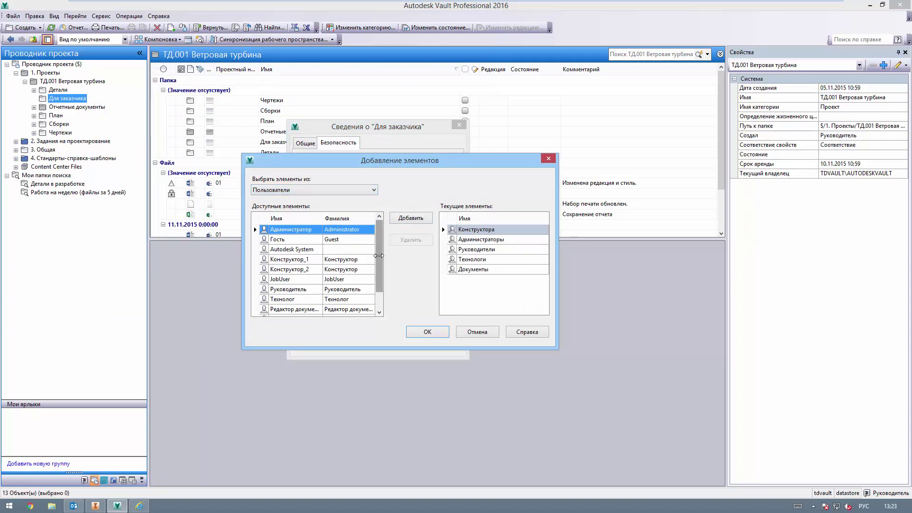
{"action": "scroll", "coordinate": [295, 285], "scroll_direction": "down", "scroll_amount": 2}
{"action": "left_click", "coordinate": [294, 309]}
{"action": "left_click", "coordinate": [411, 218]}
{"action": "left_click", "coordinate": [427, 332]}
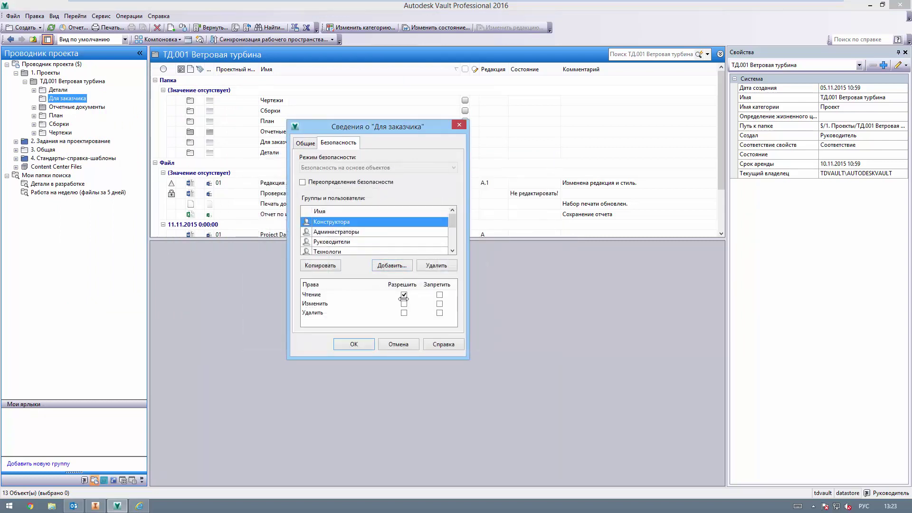
Step: Deny the customer Изменить and Удалить on the folder and apply the security settings
{"action": "key", "text": "Down"}
{"action": "key", "text": "Down"}
{"action": "key", "text": "Down"}
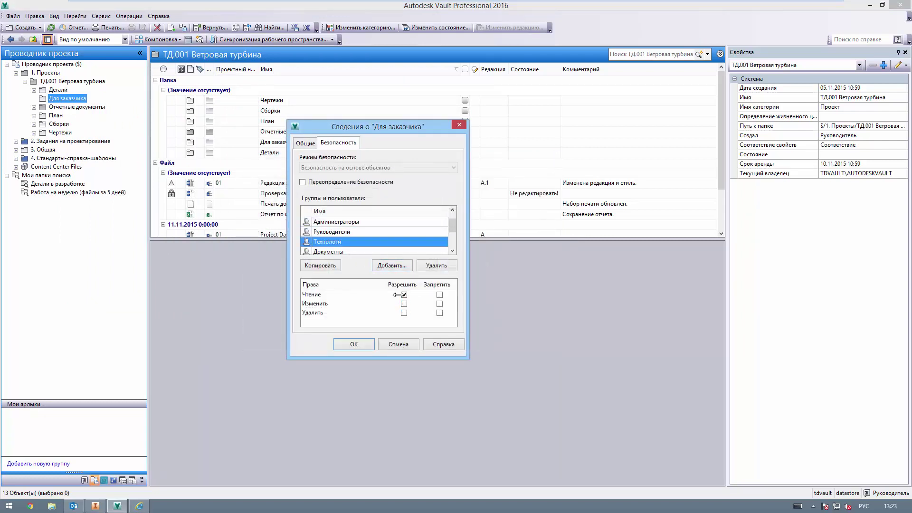
{"action": "key", "text": "Down"}
{"action": "key", "text": "Down"}
{"action": "left_click", "coordinate": [439, 313]}
{"action": "left_click", "coordinate": [440, 303]}
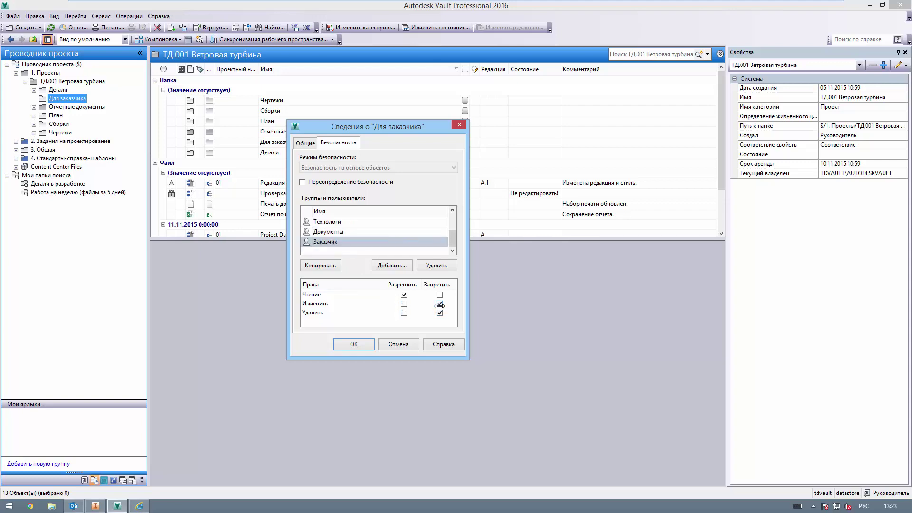
{"action": "left_click", "coordinate": [356, 344]}
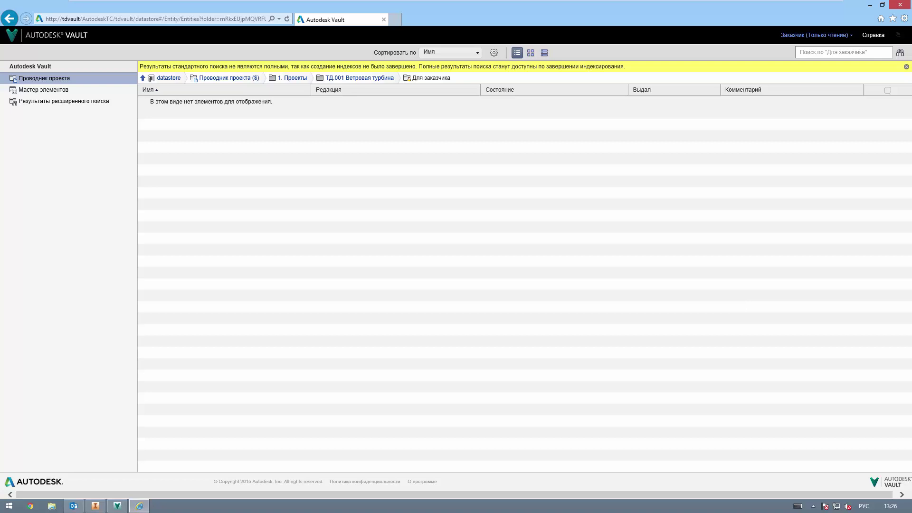
Step: Go up to ТД.001 Ветровая турбина, open Для заказчика in thumbnail view and preview the part
{"action": "key", "text": "BackSpace"}
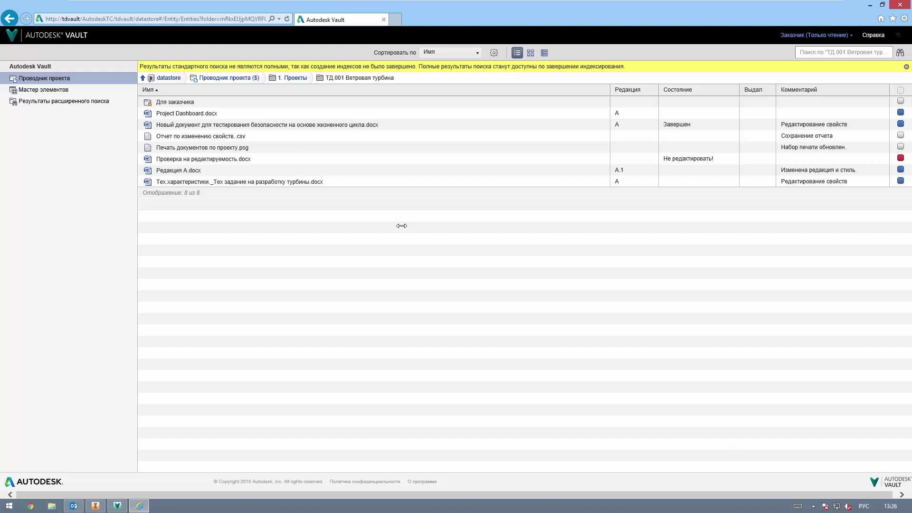
{"action": "left_click", "coordinate": [175, 102]}
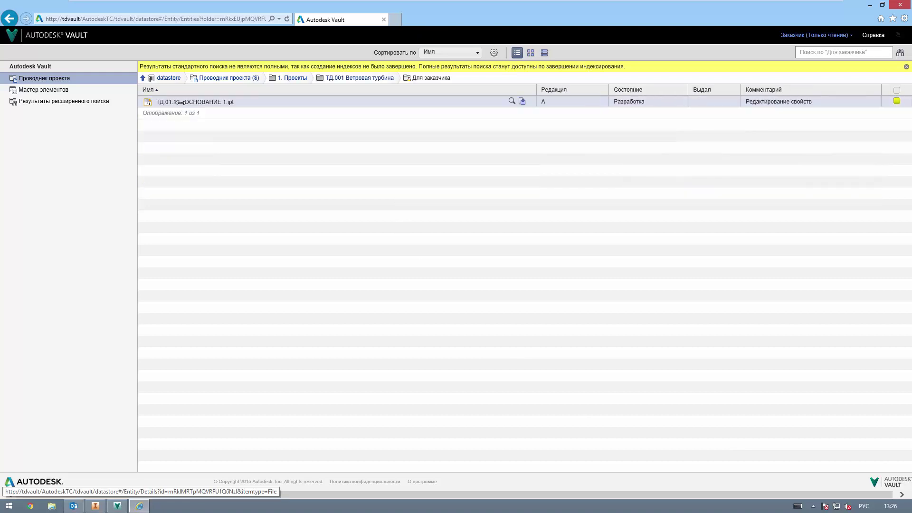
{"action": "left_click", "coordinate": [531, 53]}
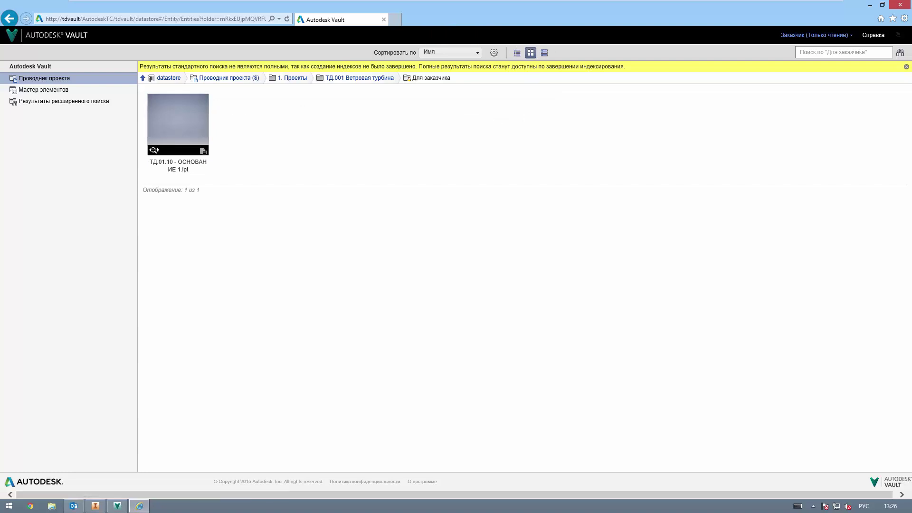
{"action": "left_click", "coordinate": [152, 150]}
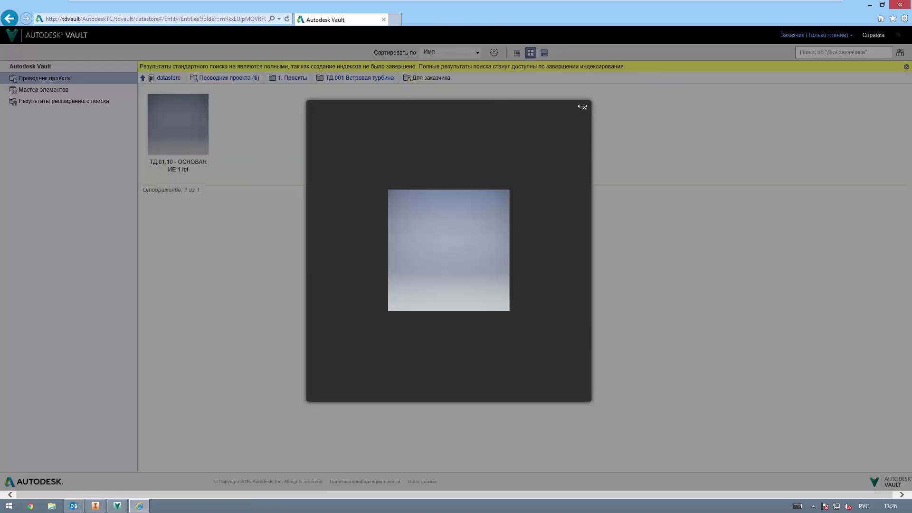
{"action": "left_click", "coordinate": [582, 107]}
Step: Show all versions of ТД.01.10 - ОСНОВАНИЕ 1.ipt, then return to Для заказчика in list view
{"action": "left_click", "coordinate": [205, 151]}
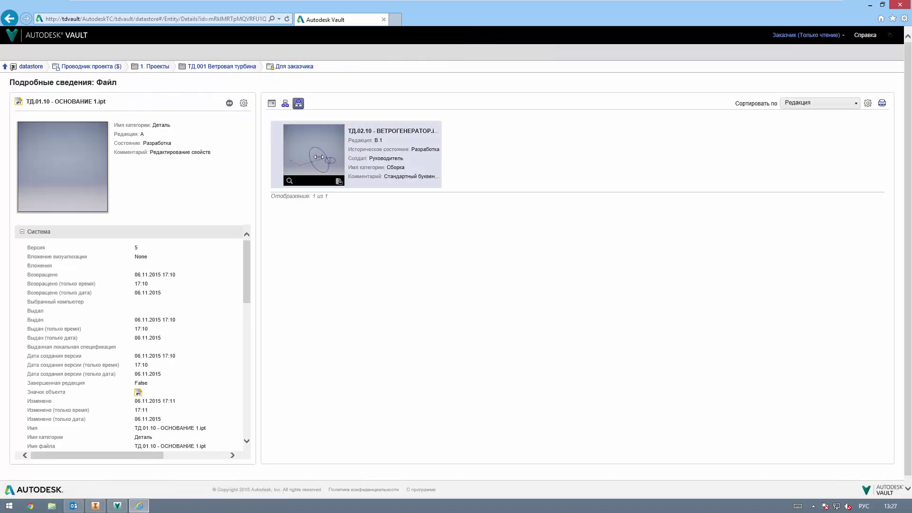
{"action": "left_click", "coordinate": [285, 103]}
{"action": "left_click", "coordinate": [271, 103]}
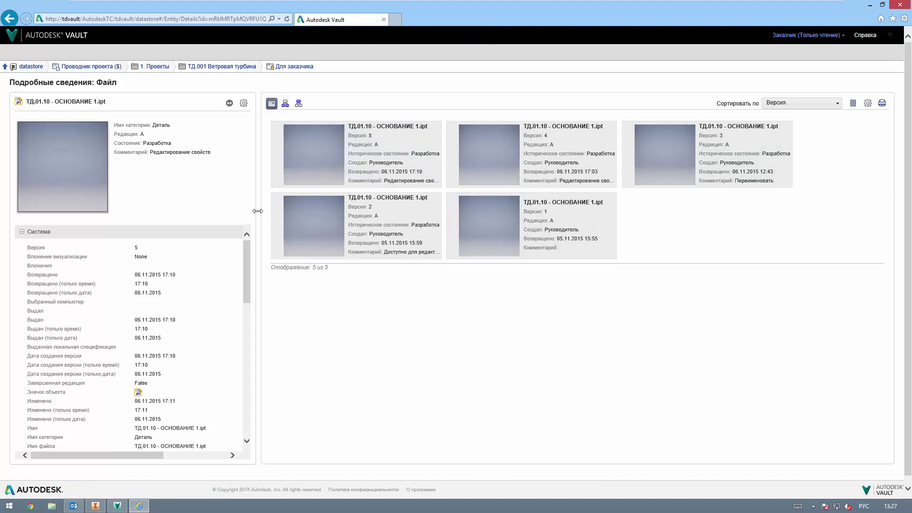
{"action": "scroll", "coordinate": [248, 251], "scroll_direction": "down", "scroll_amount": 8}
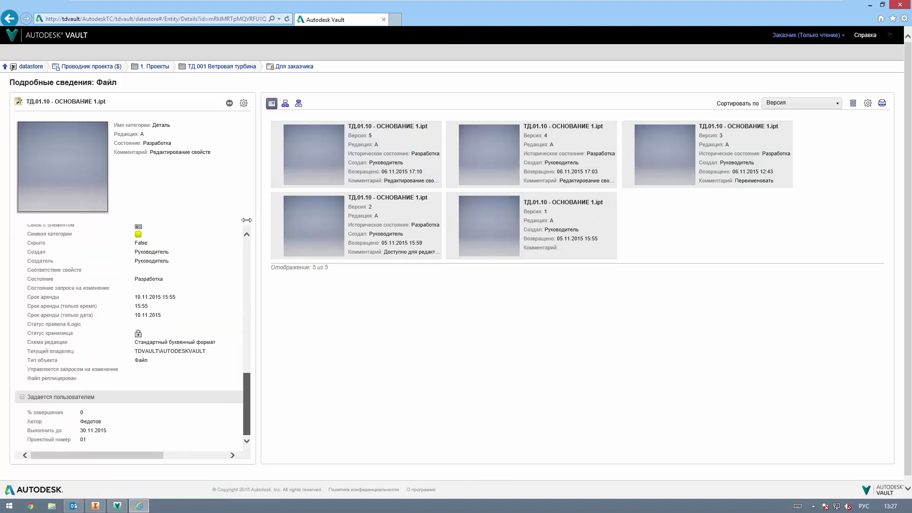
{"action": "scroll", "coordinate": [246, 220], "scroll_direction": "up", "scroll_amount": 10}
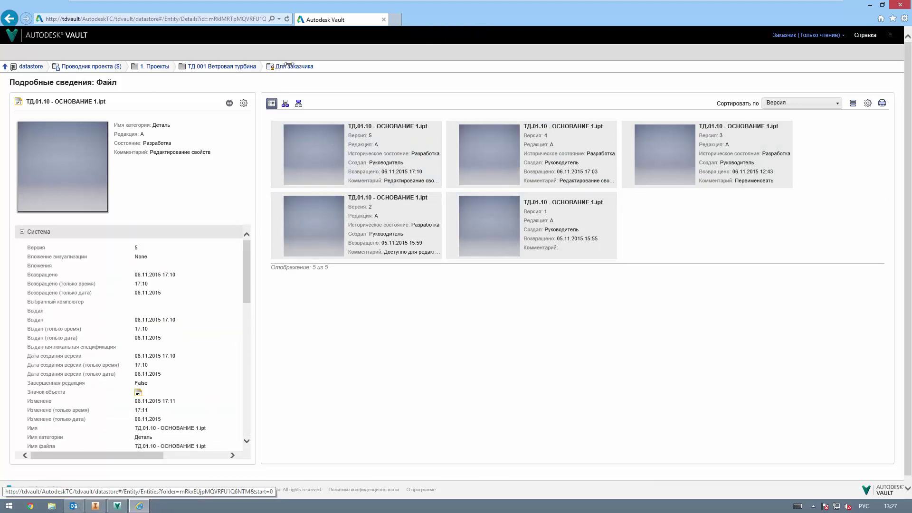
{"action": "left_click", "coordinate": [288, 66]}
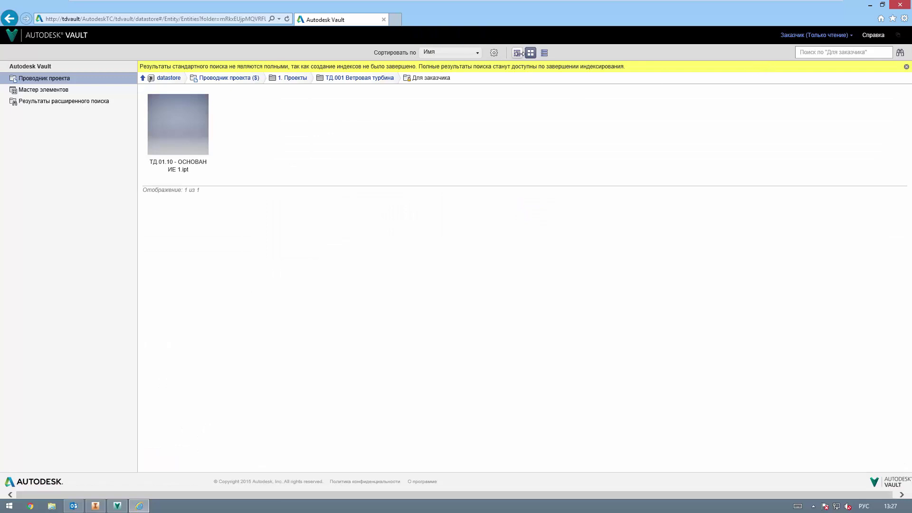
{"action": "left_click", "coordinate": [517, 53]}
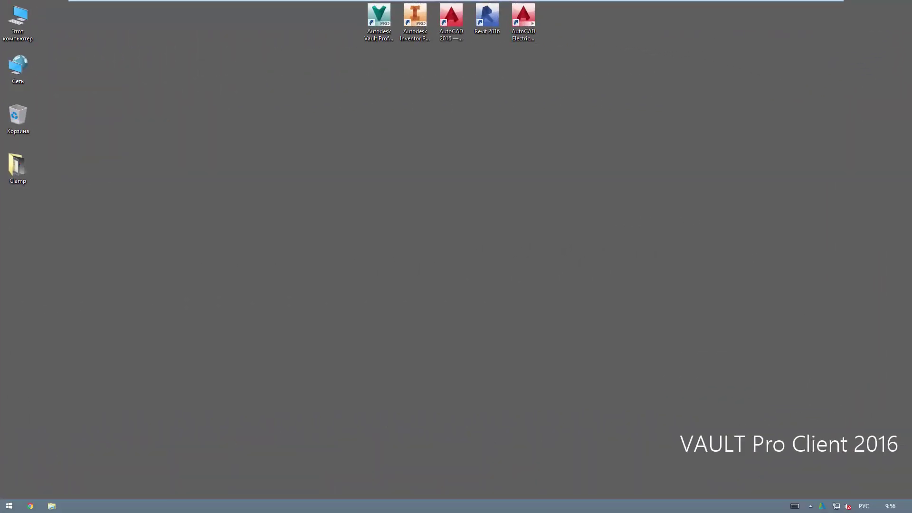
Step: Open Программы и компоненты and choose Удалить/Изменить for Autodesk Vault Professional 2016 (Client)
{"action": "mouse_move", "coordinate": [910, 5]}
{"action": "left_click", "coordinate": [888, 234]}
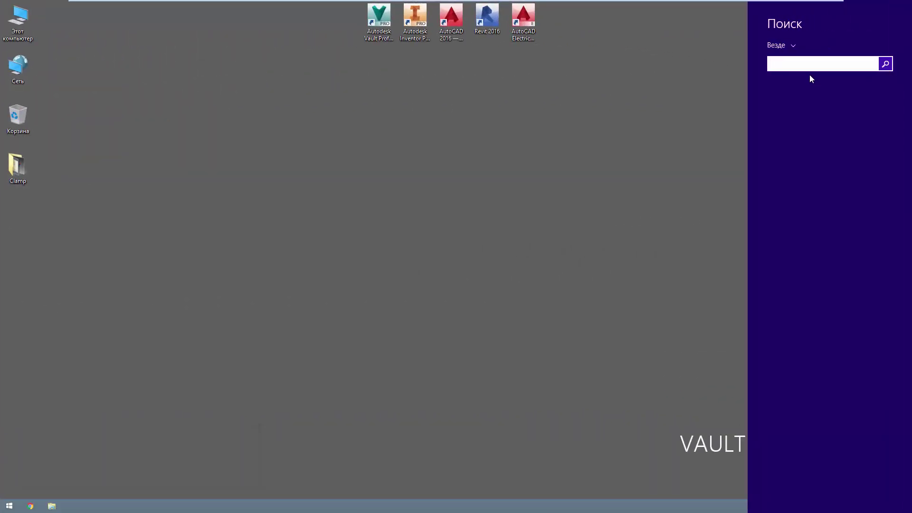
{"action": "type", "text": "Прог"}
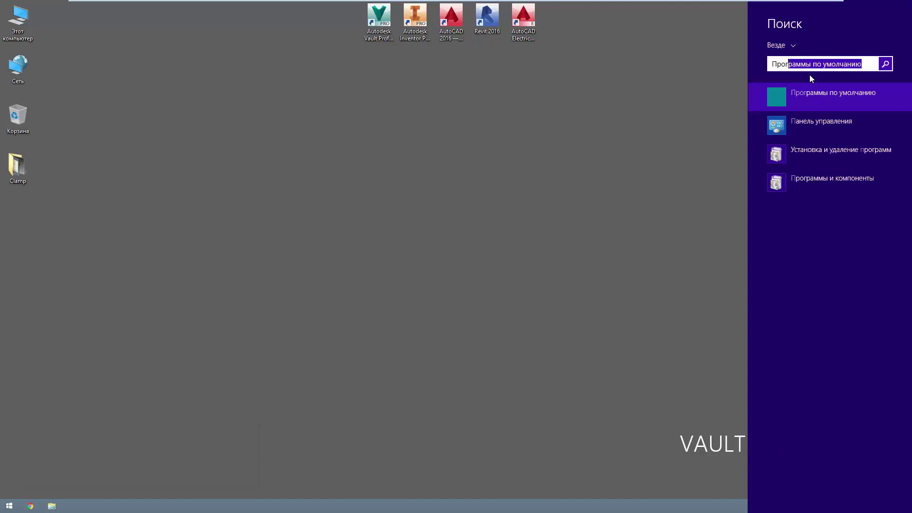
{"action": "key", "text": "Down"}
{"action": "key", "text": "Down"}
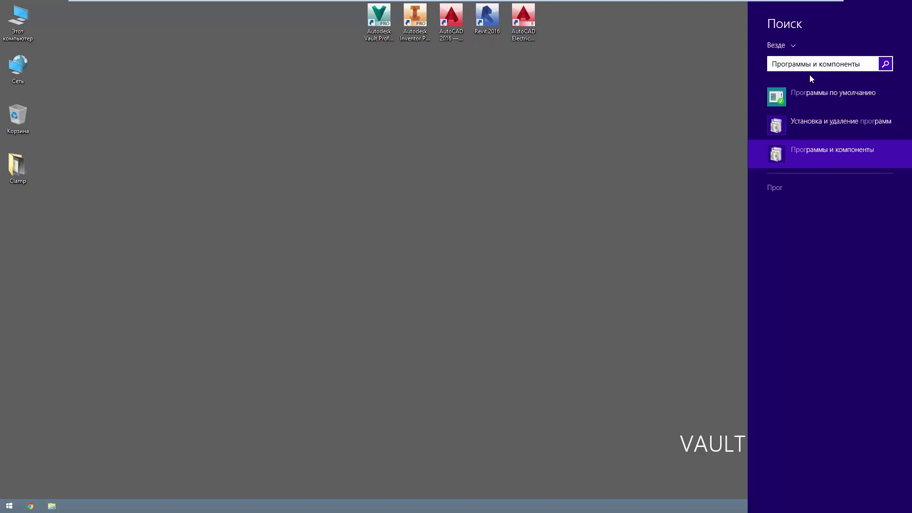
{"action": "key", "text": "Return"}
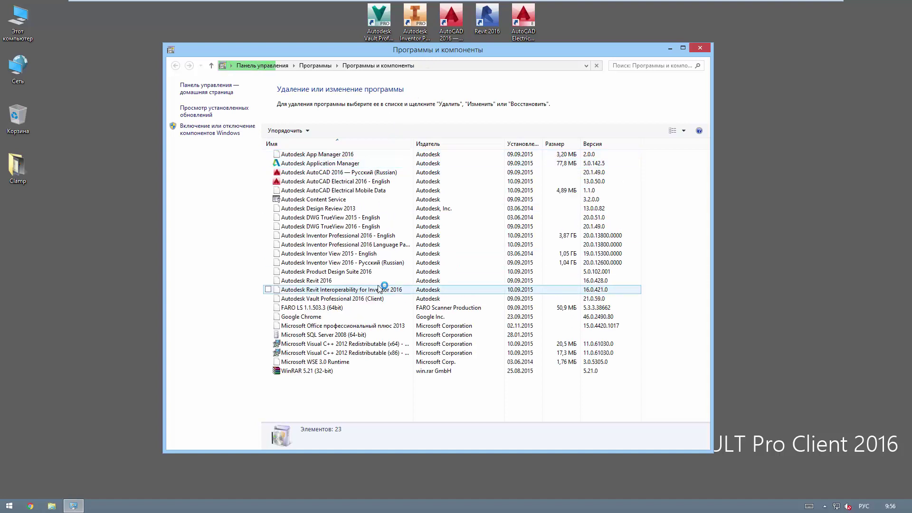
{"action": "left_click", "coordinate": [383, 298]}
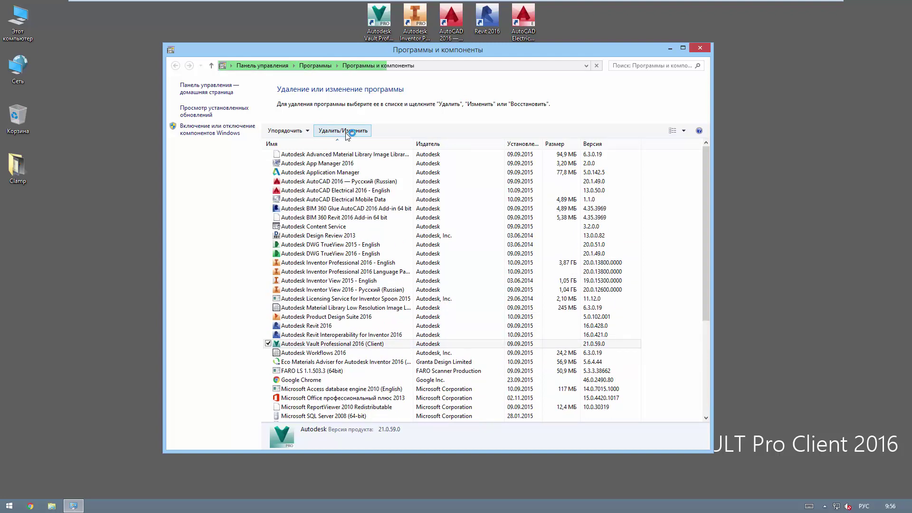
{"action": "left_click", "coordinate": [343, 130]}
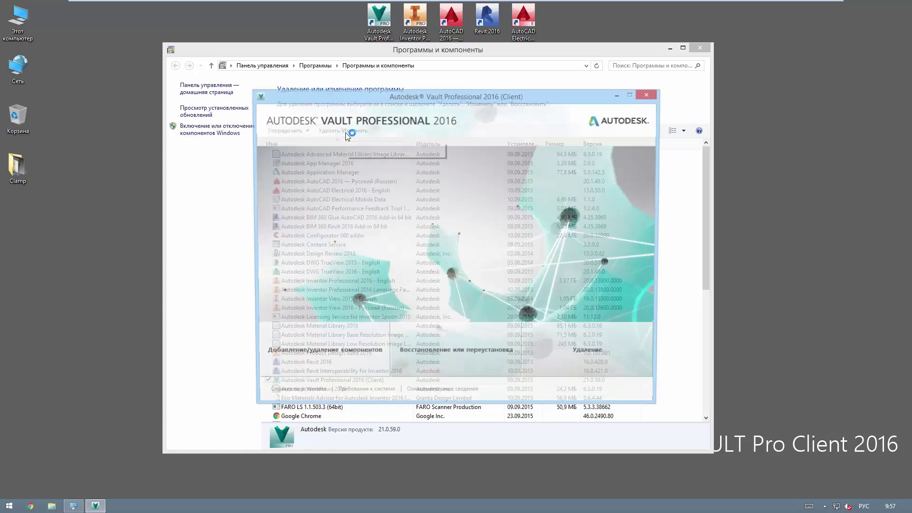
Step: Add the Project Sync component to the Vault client and start the update
{"action": "left_click", "coordinate": [353, 364]}
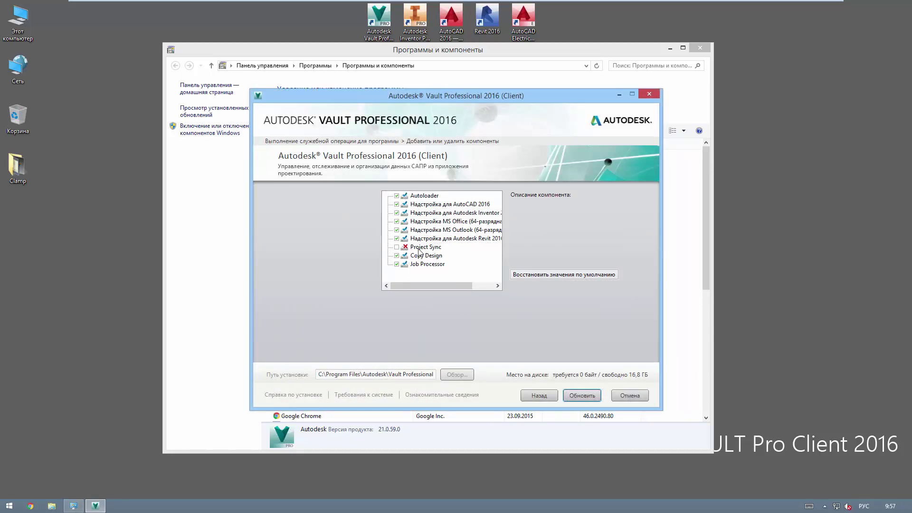
{"action": "left_click", "coordinate": [398, 247]}
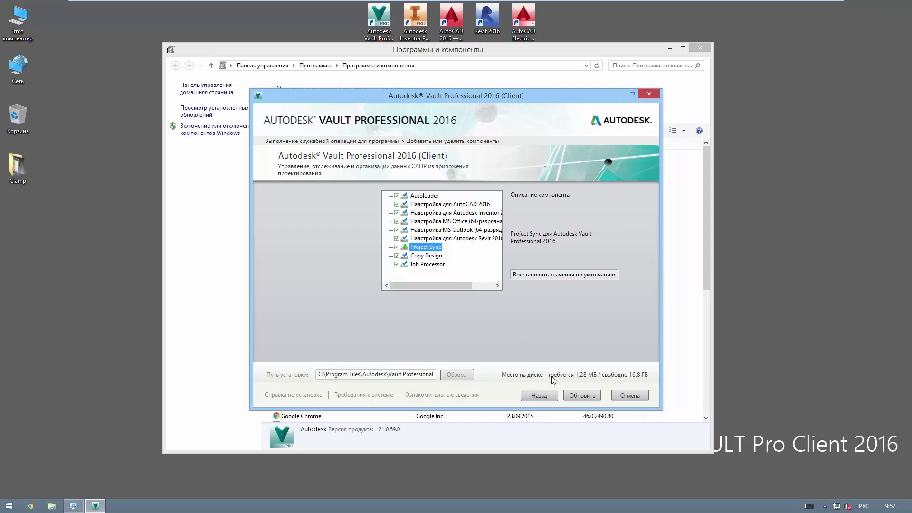
{"action": "left_click", "coordinate": [583, 397]}
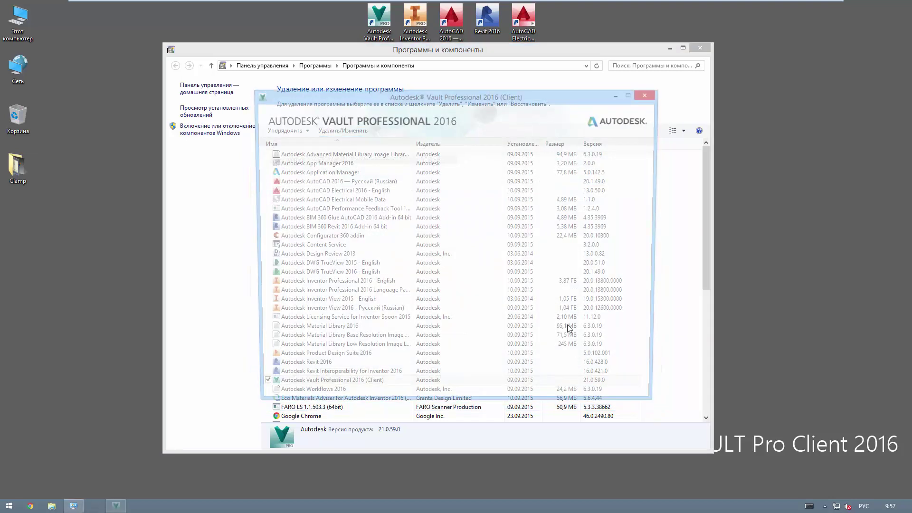
Step: Close Programs and Features, finish the installer and launch Autodesk Vault Professional
{"action": "left_click", "coordinate": [700, 47]}
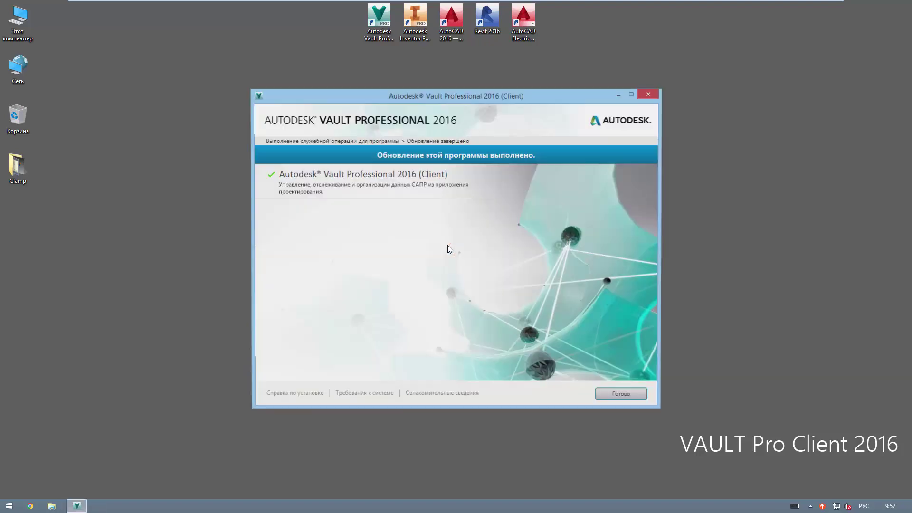
{"action": "left_click", "coordinate": [622, 401]}
{"action": "double_click", "coordinate": [378, 19]}
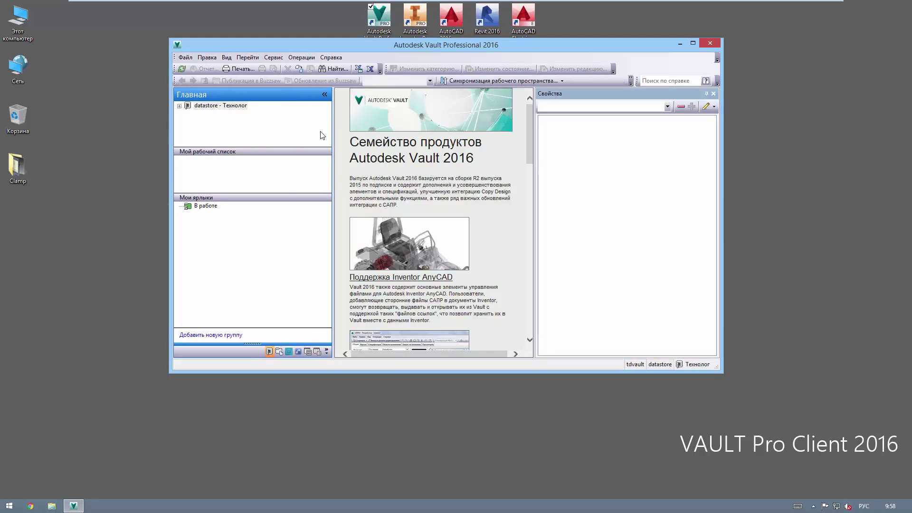
Step: Navigate to ТД.001 Ветровая турбина's Для заказчика folder and select ТД.01.10 - ОСНОВАНИЕ 1.ipt
{"action": "left_click", "coordinate": [180, 107]}
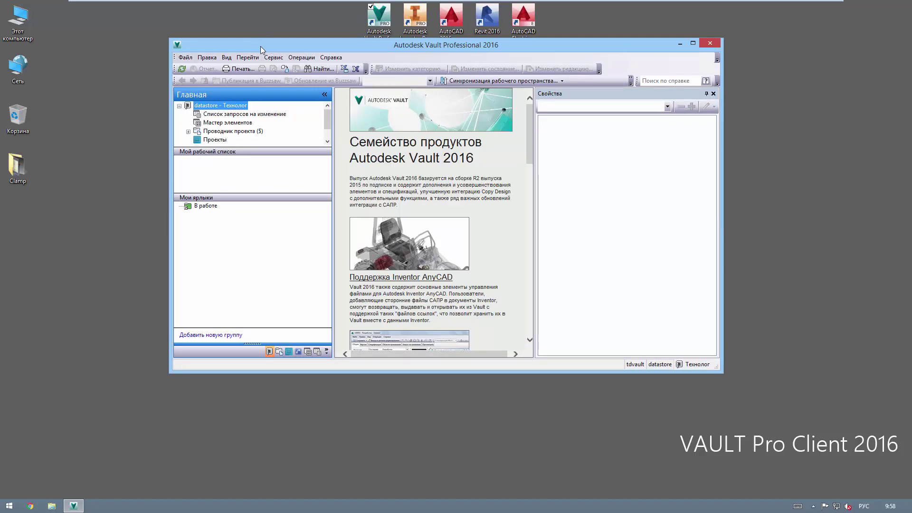
{"action": "double_click", "coordinate": [263, 47]}
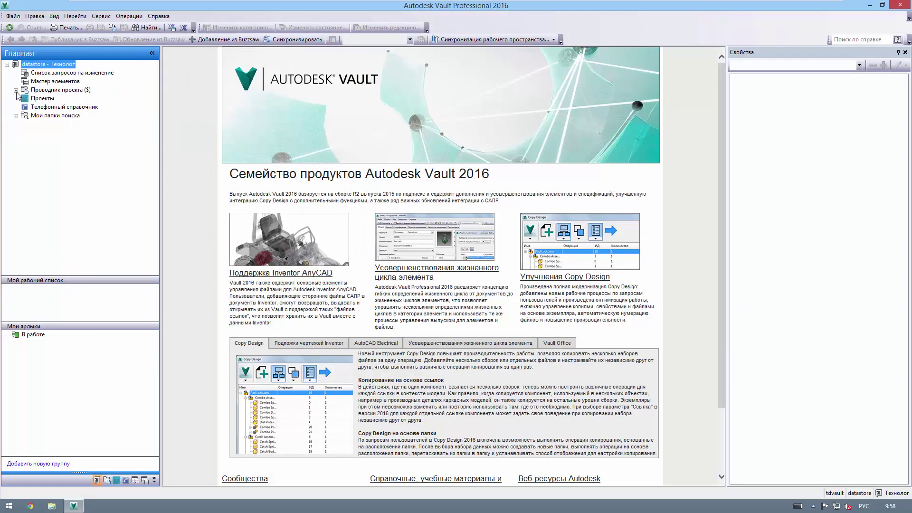
{"action": "left_click", "coordinate": [16, 90]}
{"action": "left_click", "coordinate": [25, 98]}
{"action": "left_click", "coordinate": [34, 107]}
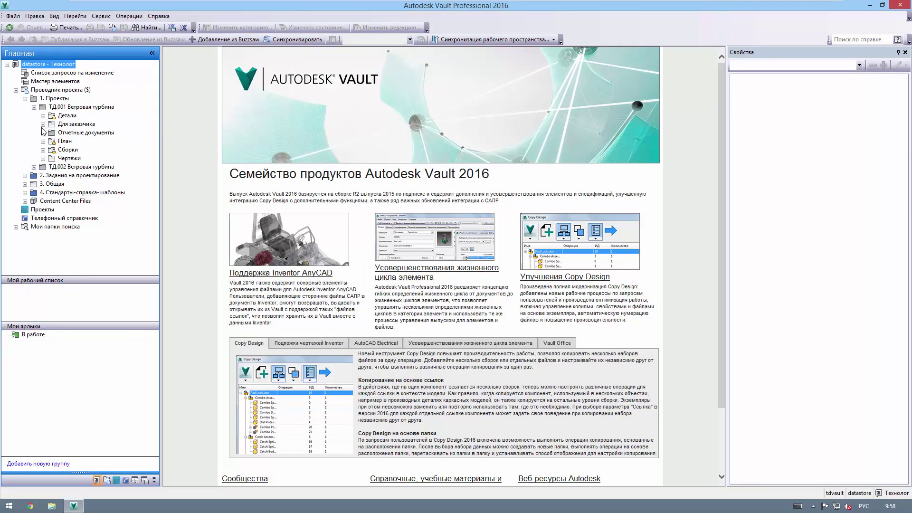
{"action": "left_click", "coordinate": [76, 124]}
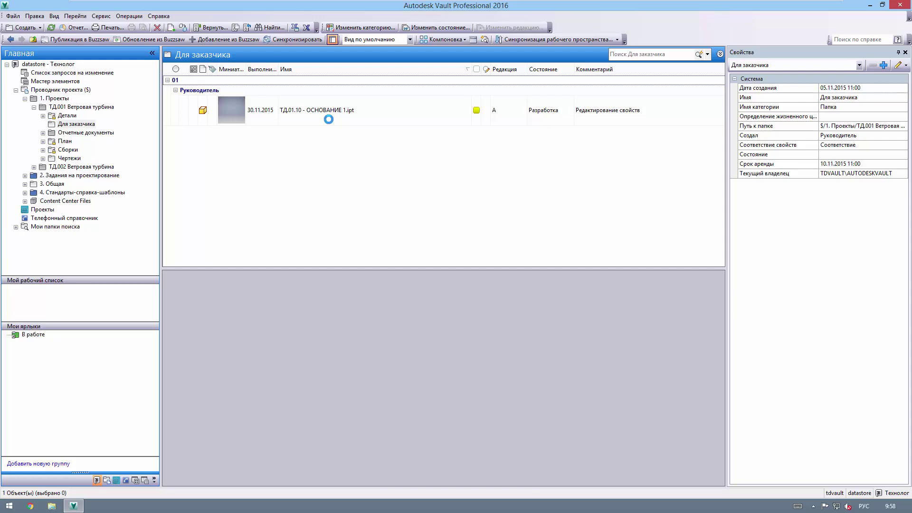
{"action": "left_click", "coordinate": [329, 123]}
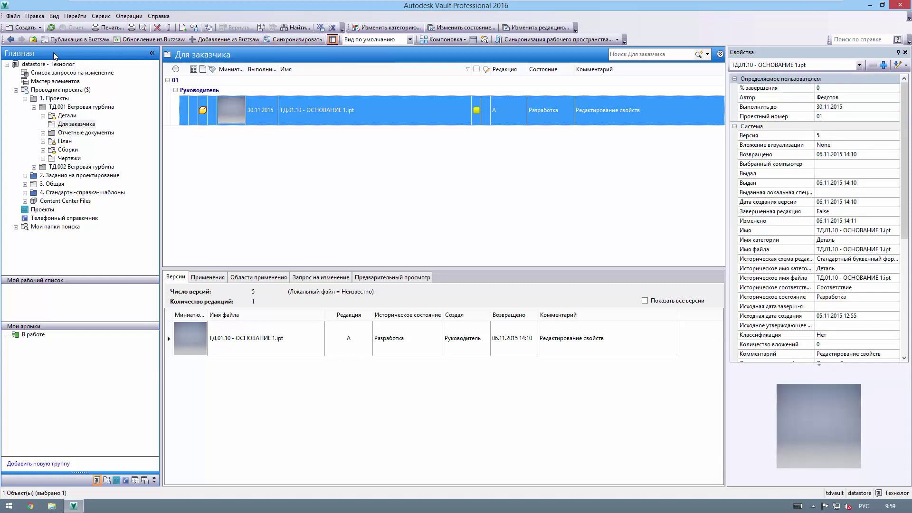
Step: Review the Project Sync settings under Сервис, then minimize Vault to the desktop
{"action": "left_click", "coordinate": [108, 17]}
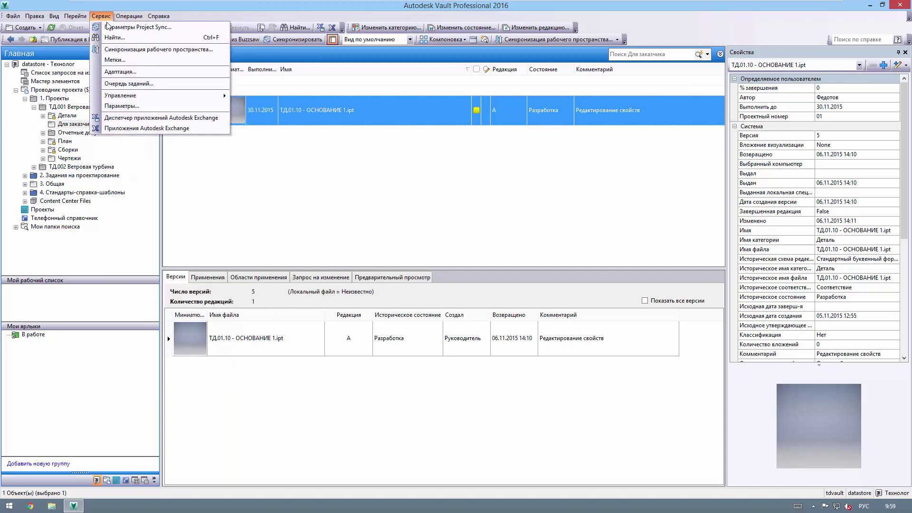
{"action": "left_click", "coordinate": [109, 27]}
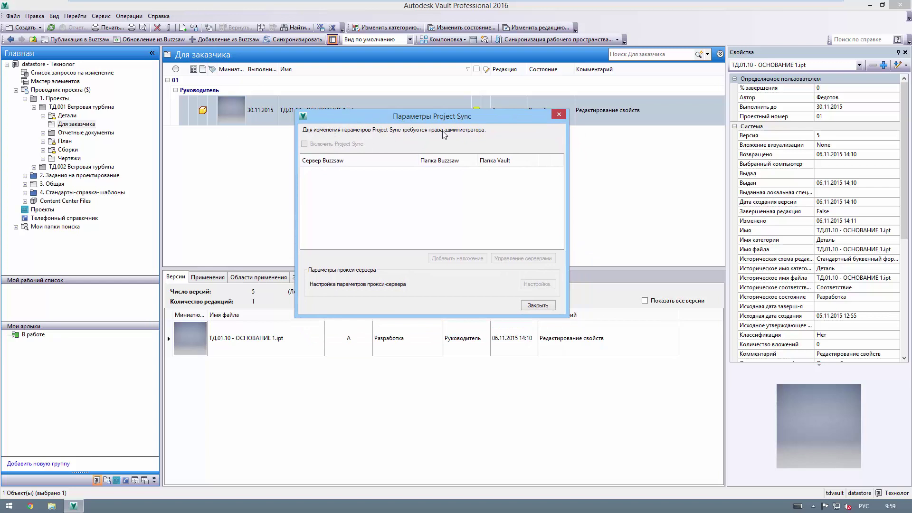
{"action": "left_click", "coordinate": [539, 306]}
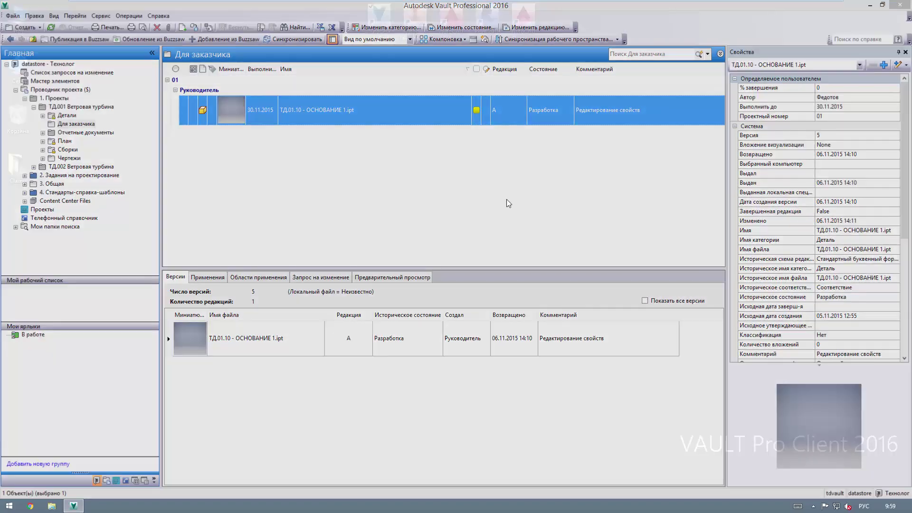
{"action": "left_click", "coordinate": [870, 5]}
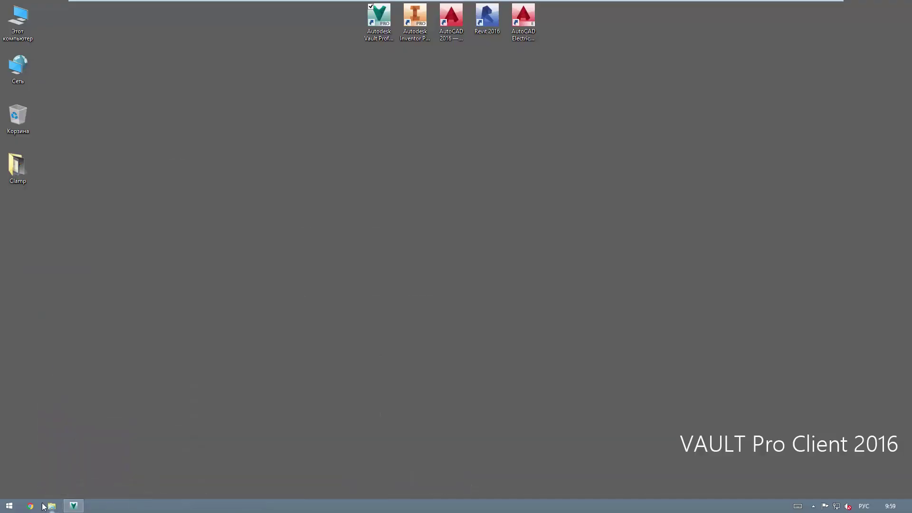
Step: Launch Chrome maximized and search for 'buzzsaw' in a new tab
{"action": "left_click", "coordinate": [30, 506]}
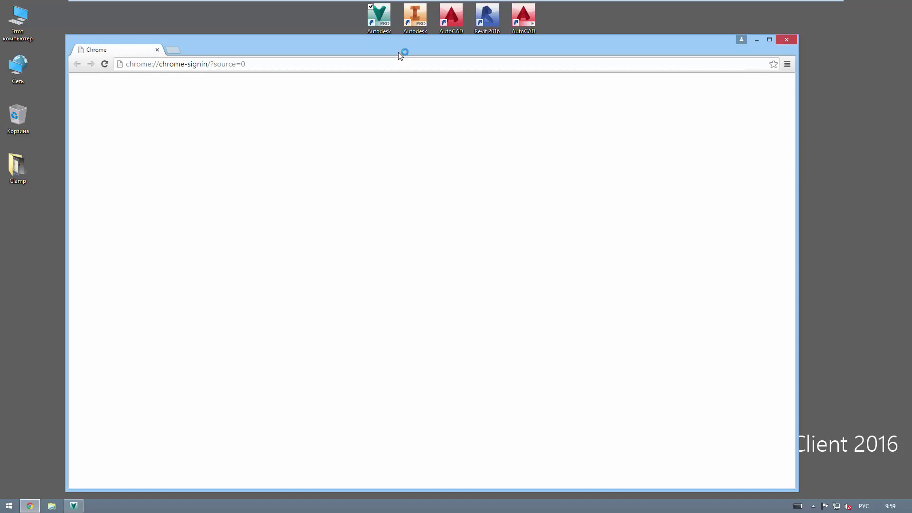
{"action": "left_click_drag", "start_coordinate": [401, 54], "coordinate": [414, 4]}
{"action": "left_click", "coordinate": [106, 6]}
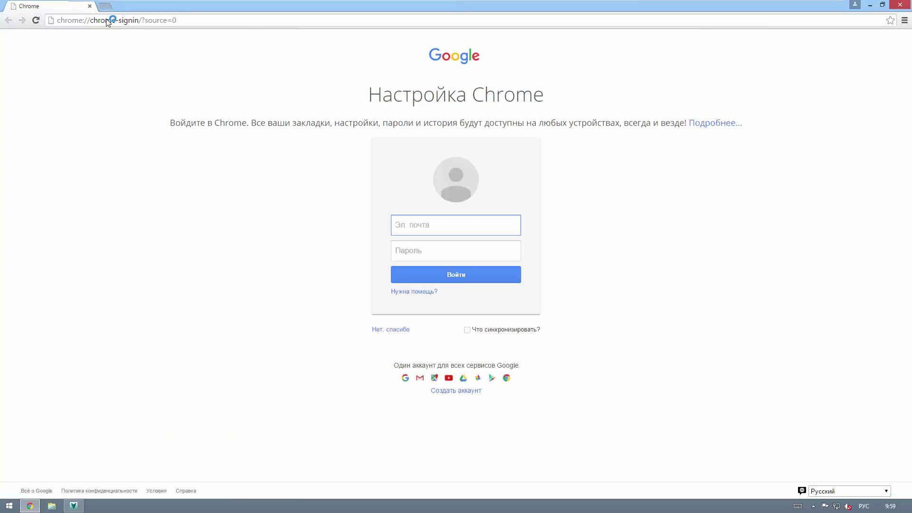
{"action": "type", "text": "иг"}
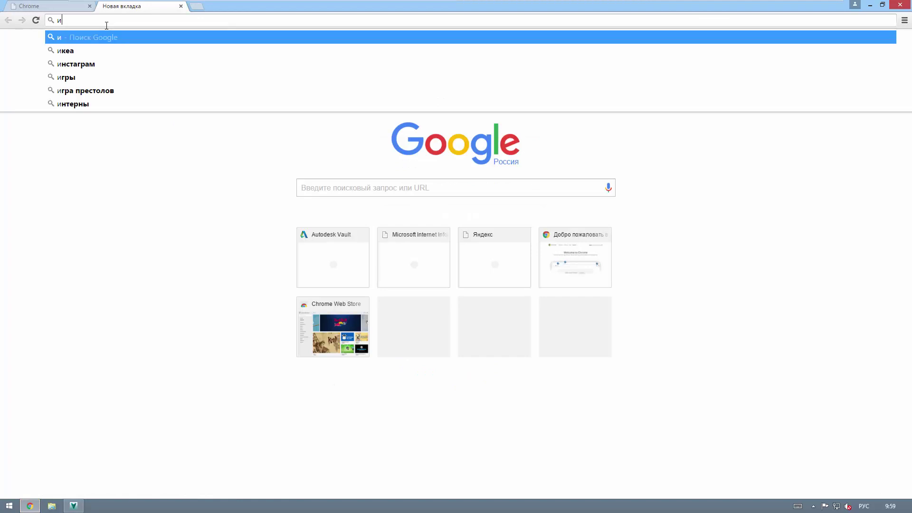
{"action": "key", "text": "BackSpace"}
{"action": "key", "text": "BackSpace"}
{"action": "key", "text": "alt+shift"}
{"action": "type", "text": "buzz"}
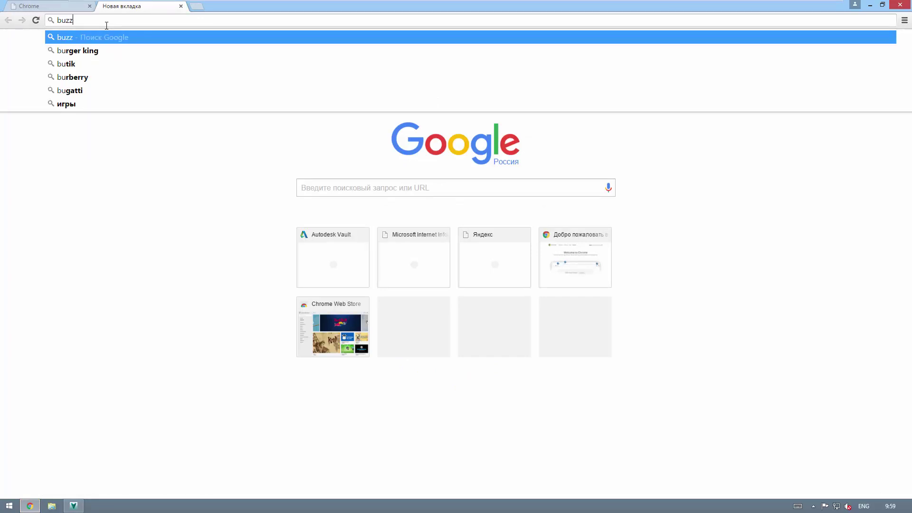
{"action": "type", "text": "saw"}
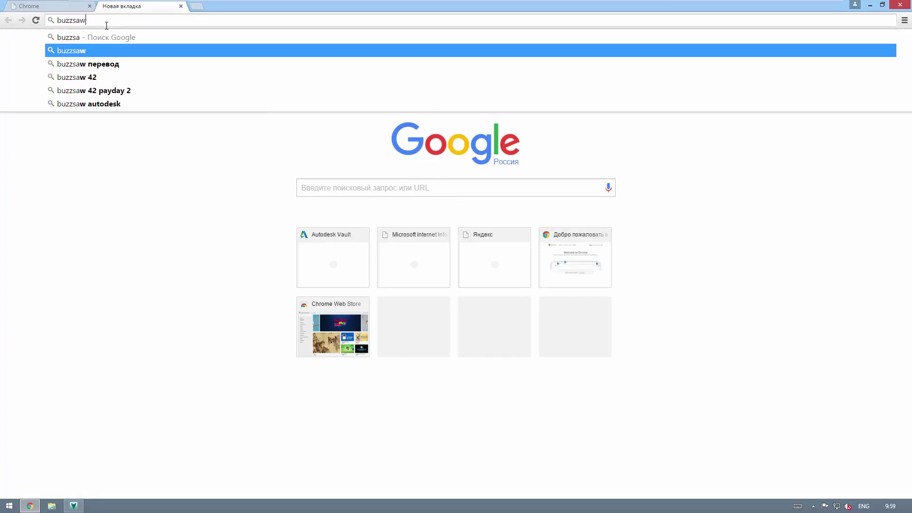
{"action": "key", "text": "Return"}
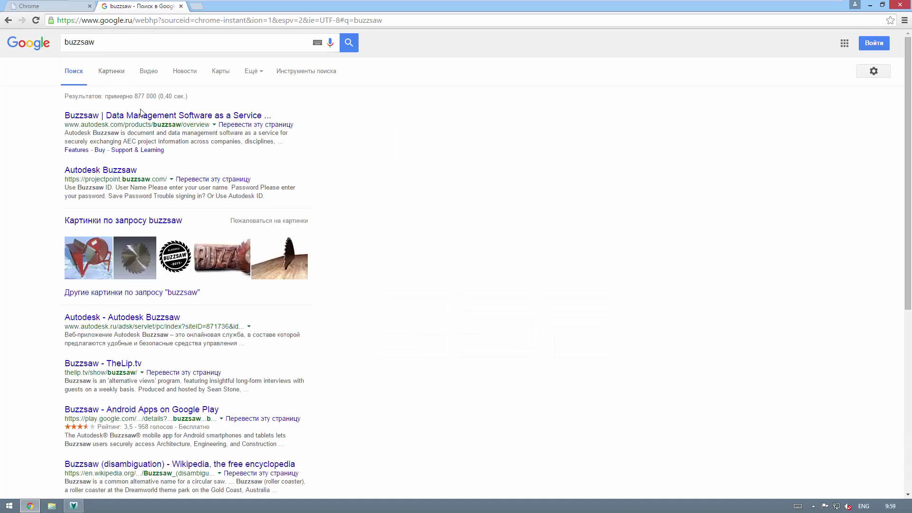
Step: Open the Autodesk Buzzsaw overview, close other tabs and popups, and go to GET STARTED NOW
{"action": "left_click", "coordinate": [141, 115]}
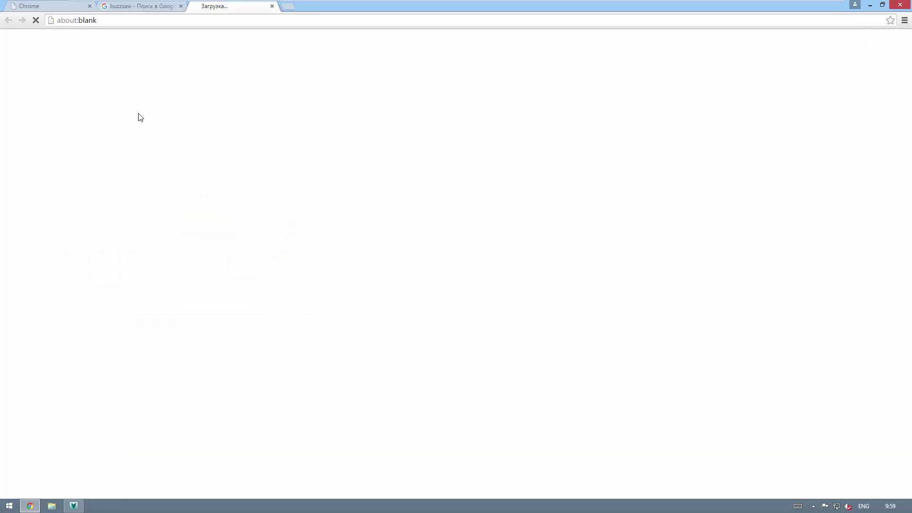
{"action": "left_click", "coordinate": [181, 7]}
{"action": "left_click", "coordinate": [89, 6]}
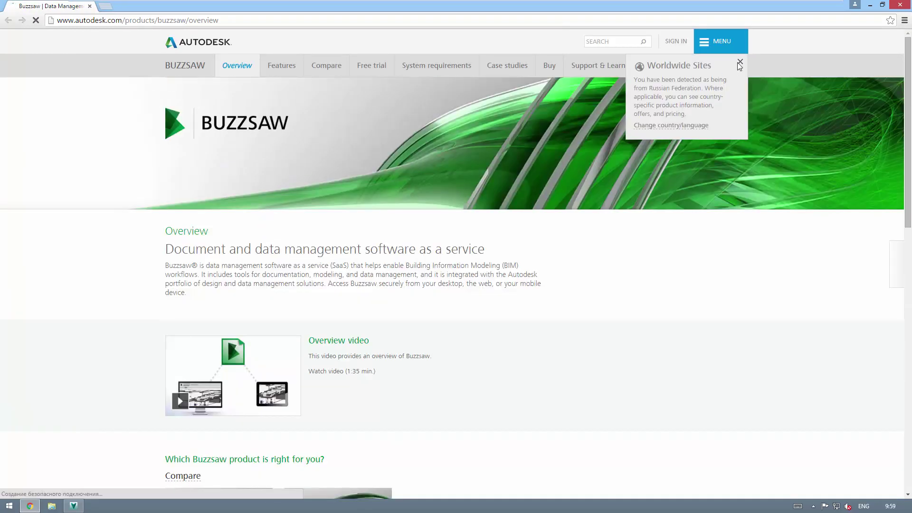
{"action": "left_click", "coordinate": [740, 62]}
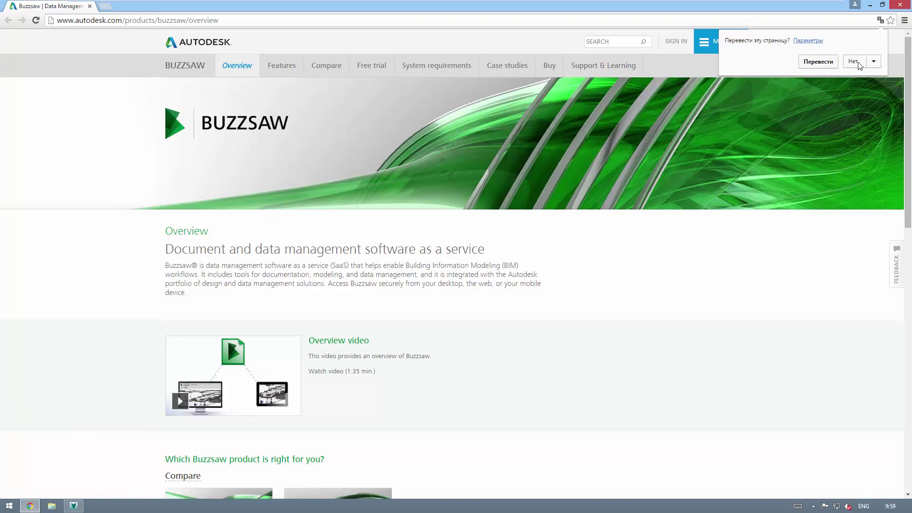
{"action": "left_click", "coordinate": [854, 62]}
{"action": "scroll", "coordinate": [264, 250], "scroll_direction": "down", "scroll_amount": 10}
{"action": "left_click", "coordinate": [270, 243]}
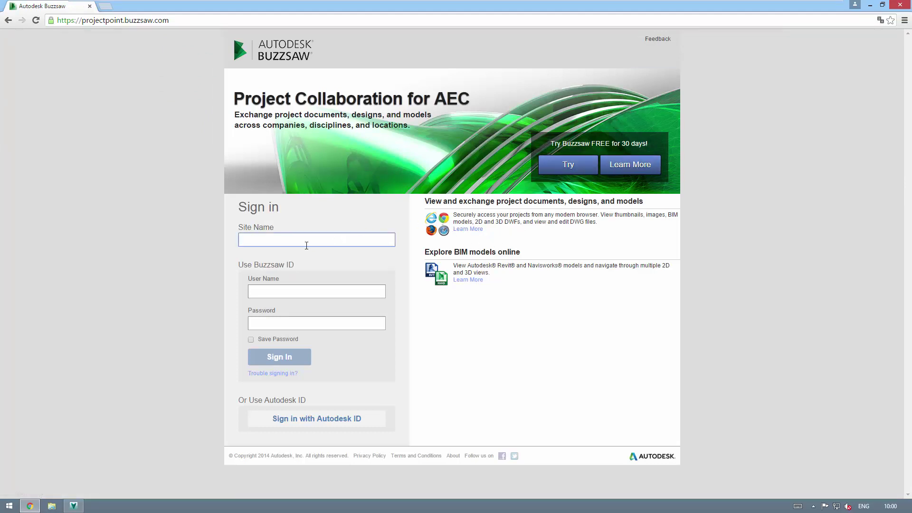
Step: Sign in to the testdrivevault site with the administrator account and decline saving the password
{"action": "type", "text": "testdrivevault"}
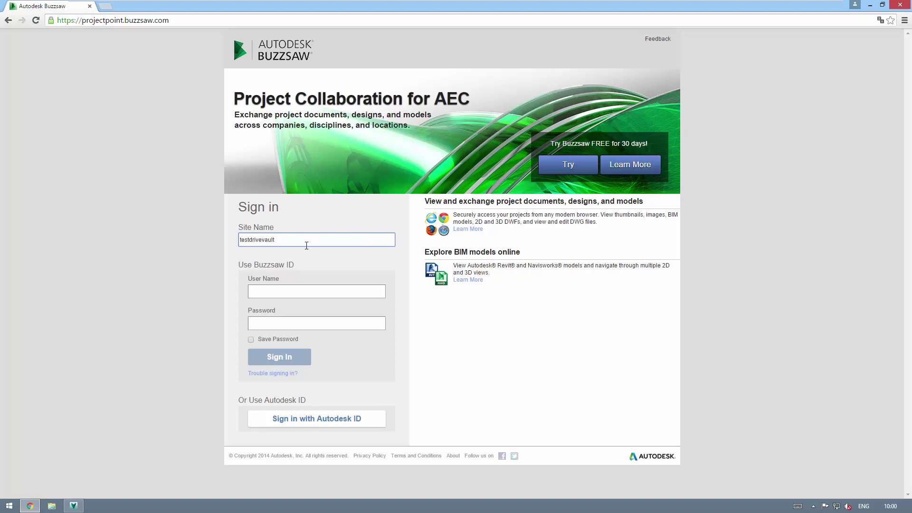
{"action": "key", "text": "Tab"}
{"action": "type", "text": "Ad"}
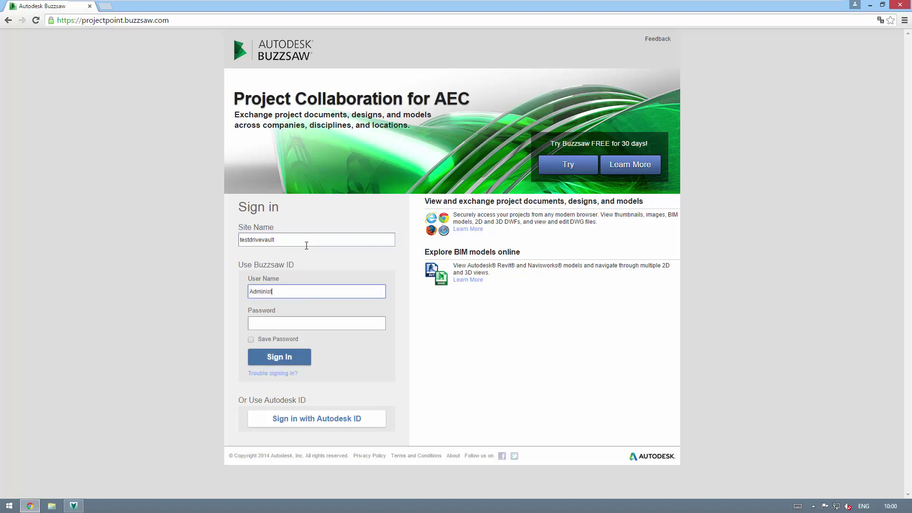
{"action": "type", "text": "ministrator"}
{"action": "key", "text": "Tab"}
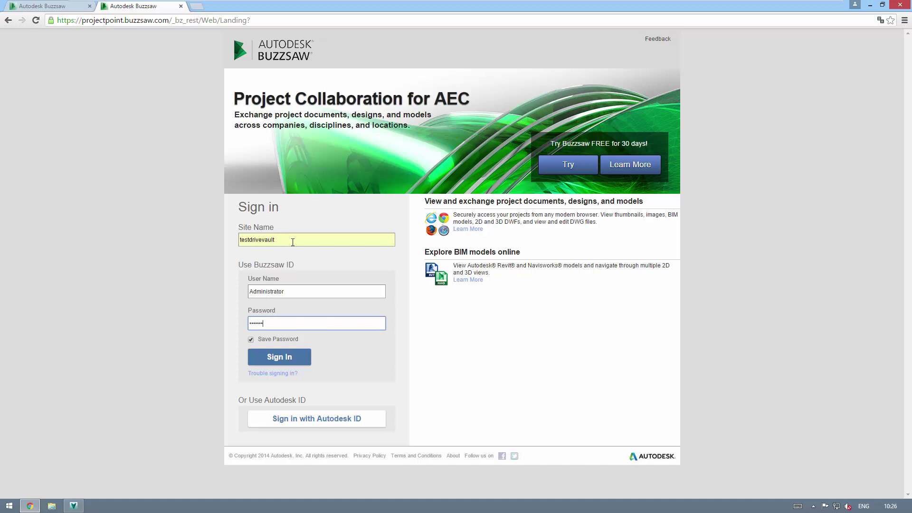
{"action": "left_click", "coordinate": [288, 356]}
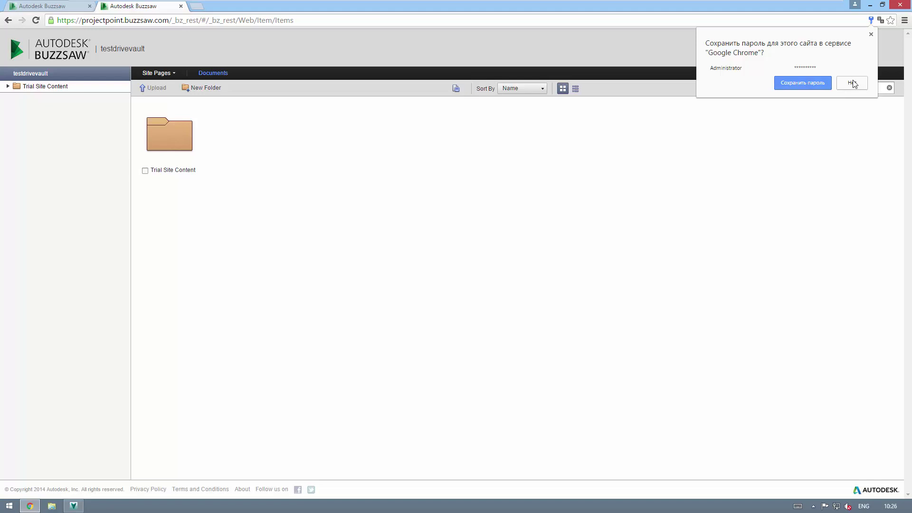
{"action": "left_click", "coordinate": [853, 83]}
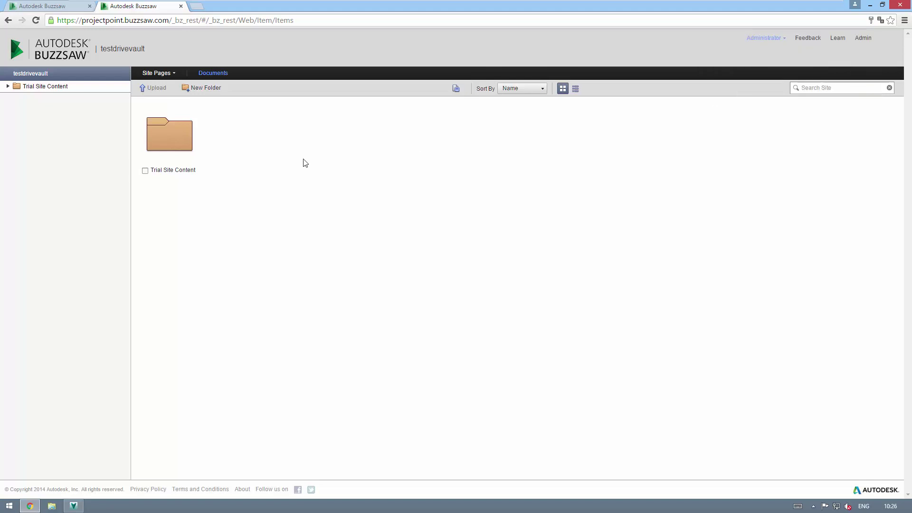
Step: Switch to List view and expand Trial Site Content, Sample Project and its subfolders
{"action": "left_click", "coordinate": [575, 88]}
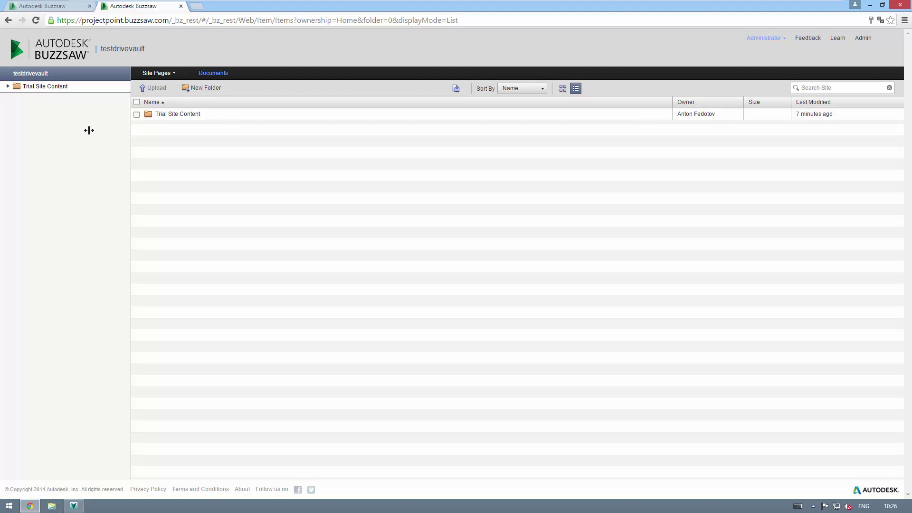
{"action": "left_click", "coordinate": [8, 86]}
{"action": "left_click", "coordinate": [15, 97]}
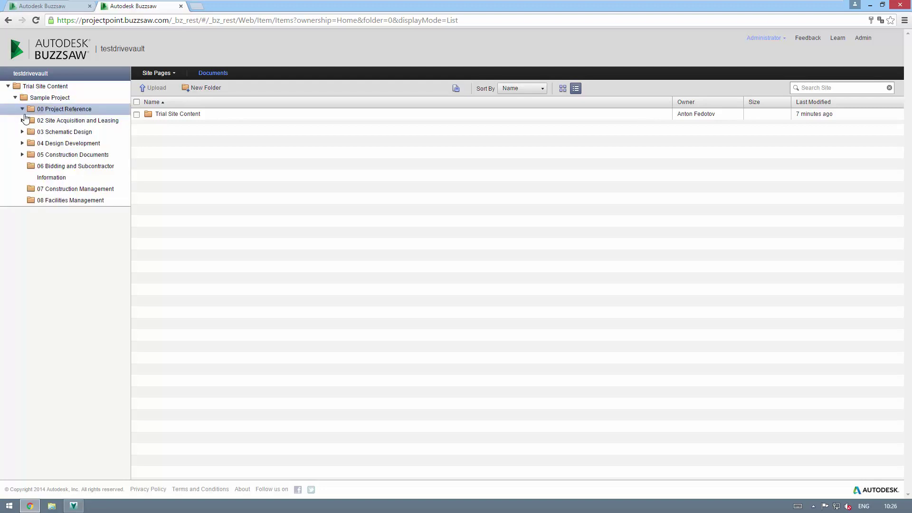
{"action": "left_click", "coordinate": [22, 121]}
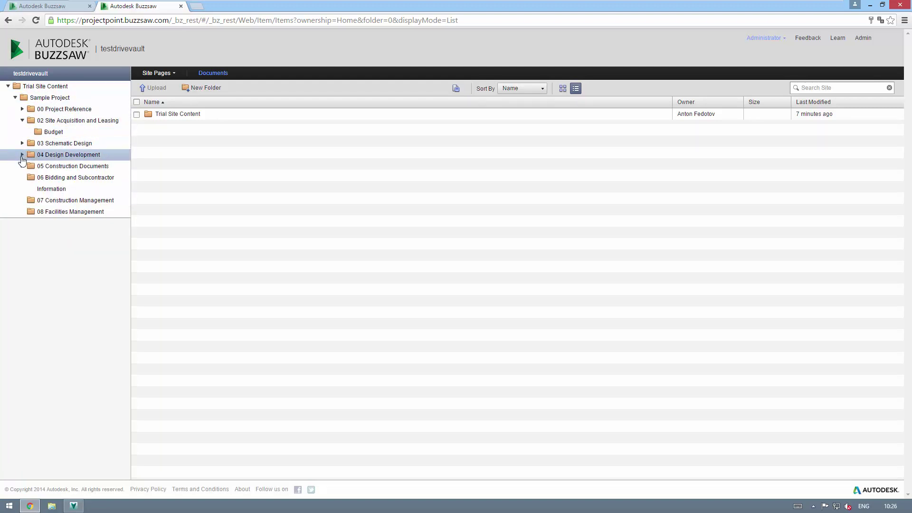
{"action": "left_click", "coordinate": [23, 155]}
{"action": "left_click", "coordinate": [22, 177]}
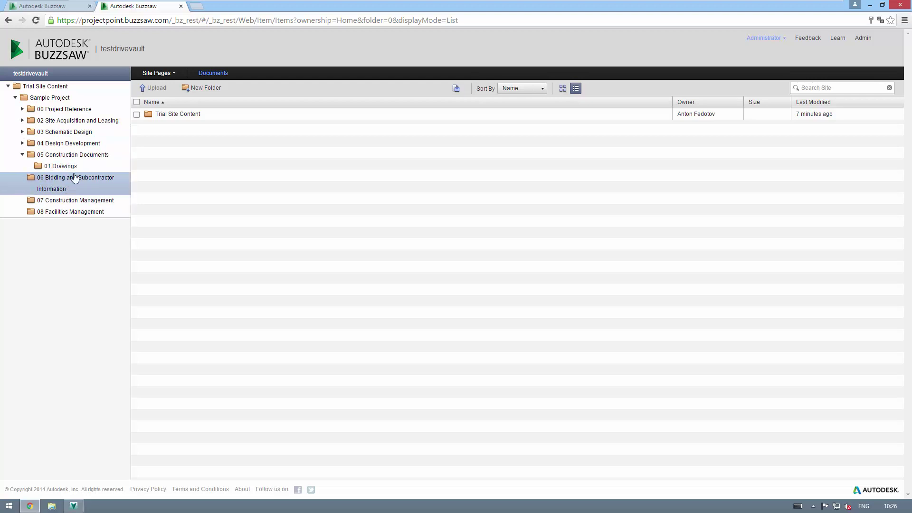
Step: Unlock the Trial Site Content folder and copy its URL
{"action": "right_click", "coordinate": [205, 113]}
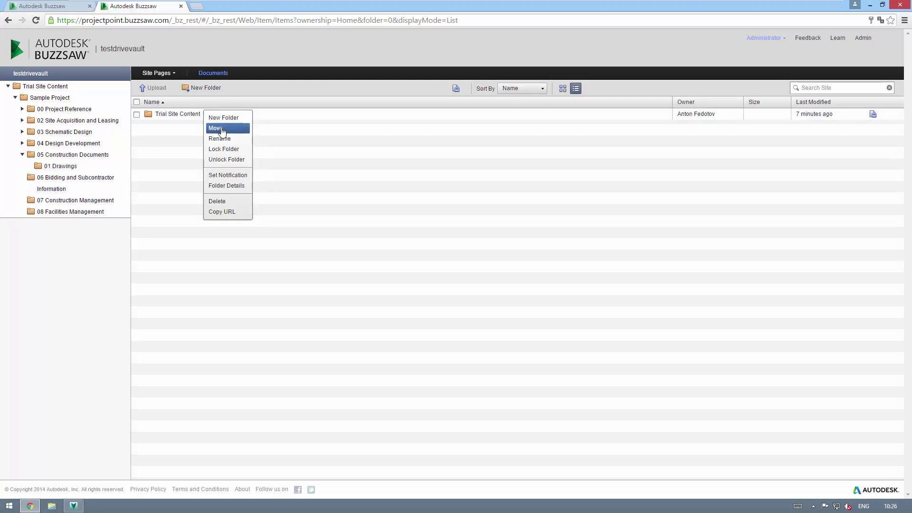
{"action": "left_click", "coordinate": [226, 159]}
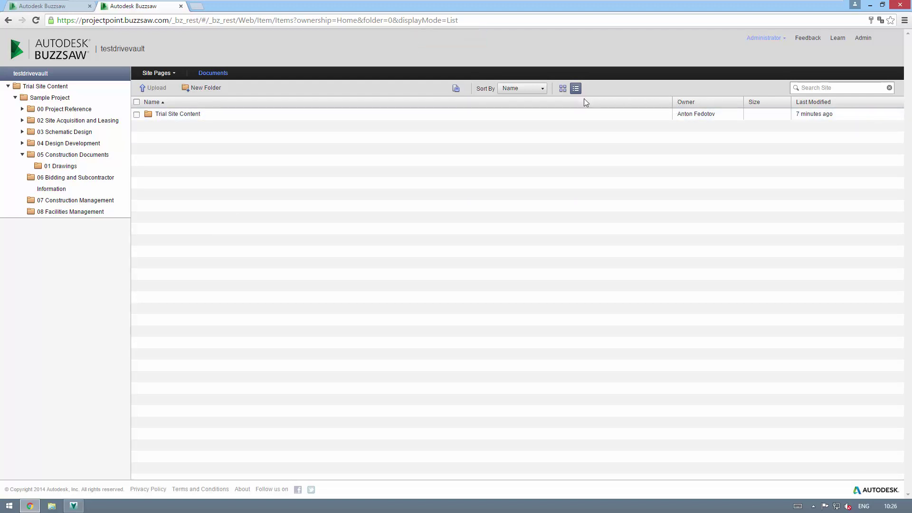
{"action": "right_click", "coordinate": [194, 122]}
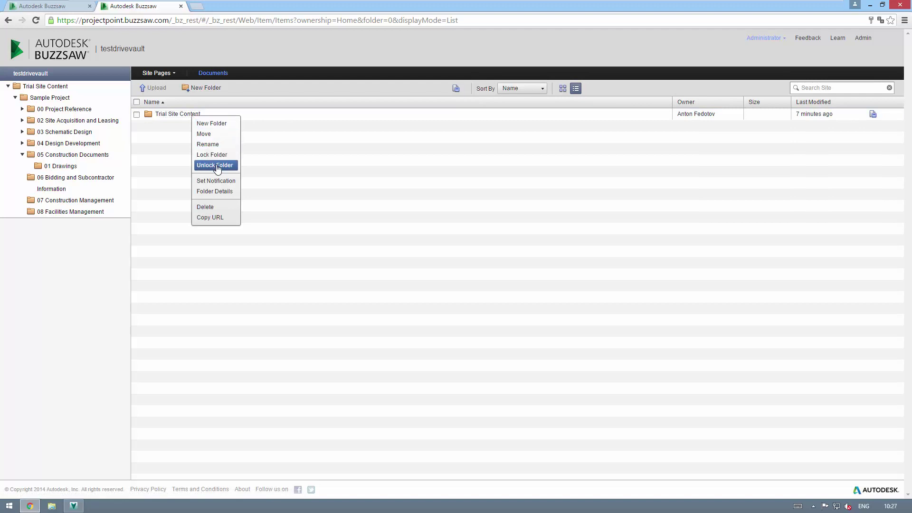
{"action": "right_click", "coordinate": [188, 119]}
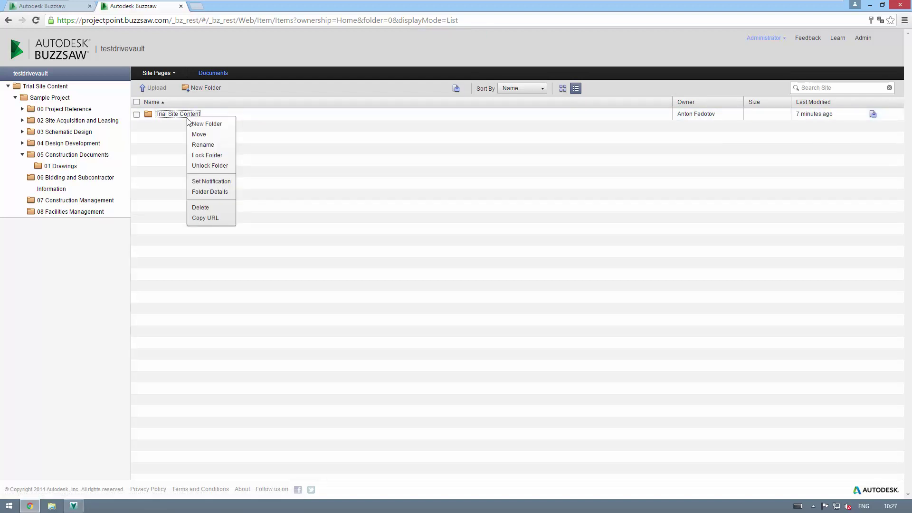
{"action": "left_click", "coordinate": [214, 217]}
{"action": "left_click", "coordinate": [435, 264]}
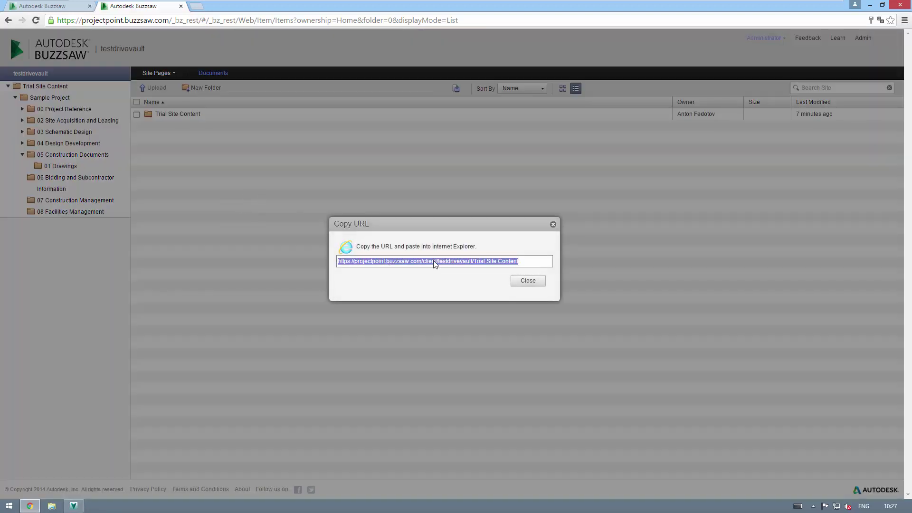
{"action": "left_click", "coordinate": [525, 280]}
Step: Create a new top-level folder named 'Projects'
{"action": "left_click", "coordinate": [194, 90]}
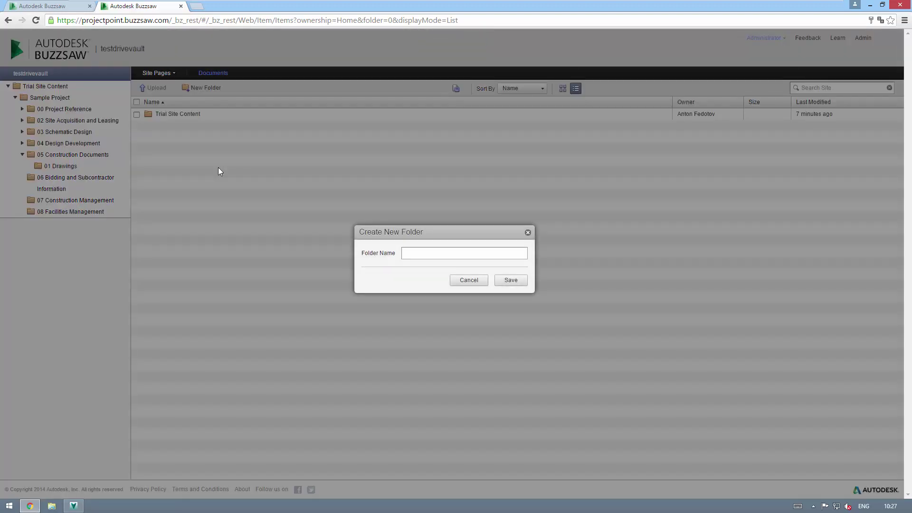
{"action": "type", "text": "P"}
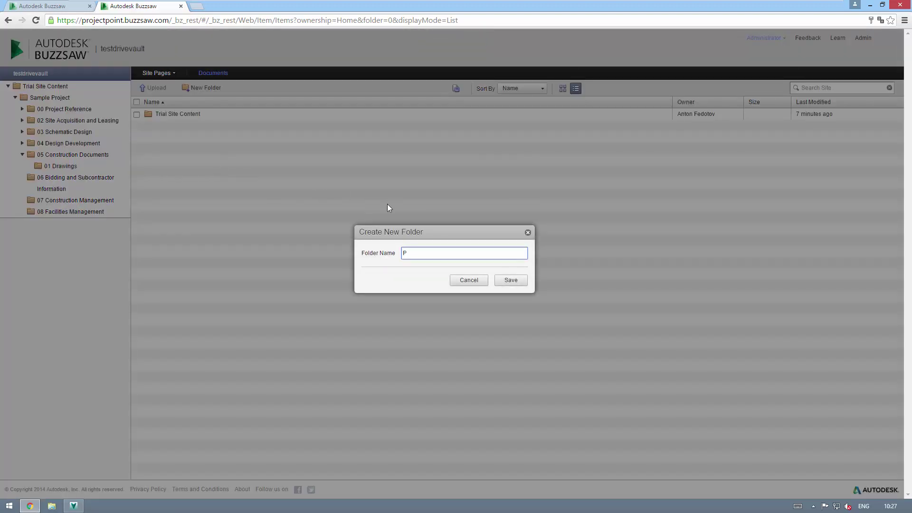
{"action": "type", "text": "rojects"}
{"action": "left_click", "coordinate": [508, 282]}
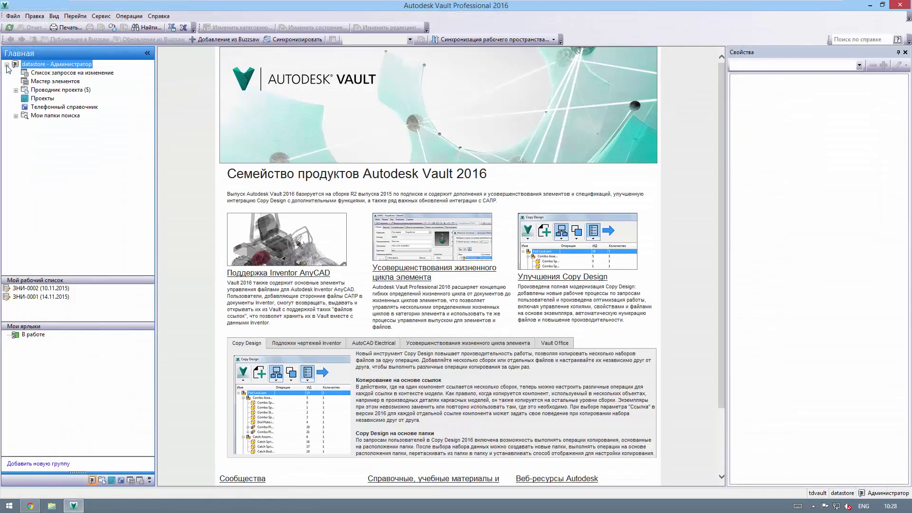
Step: Add a Buzzsaw server with the pasted testdrivevault URL, administrator username and password
{"action": "left_click", "coordinate": [101, 16]}
{"action": "mouse_move", "coordinate": [164, 86]}
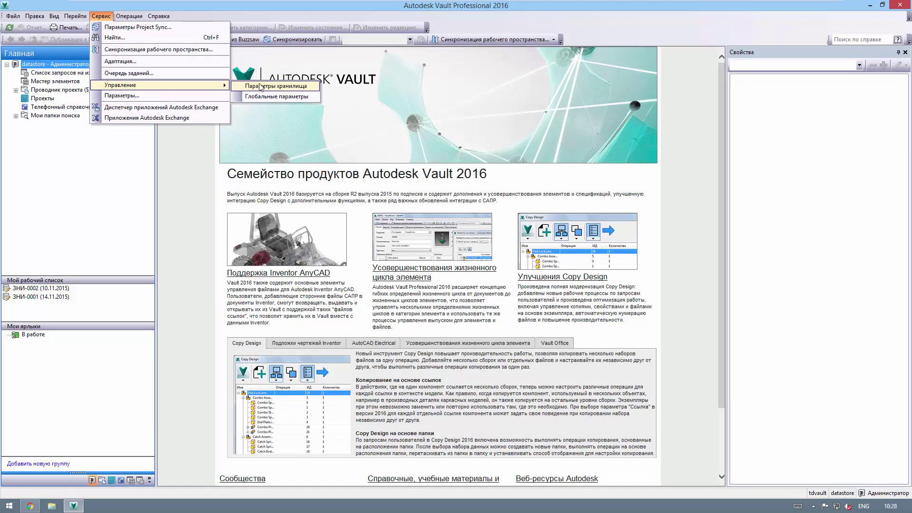
{"action": "left_click", "coordinate": [138, 27]}
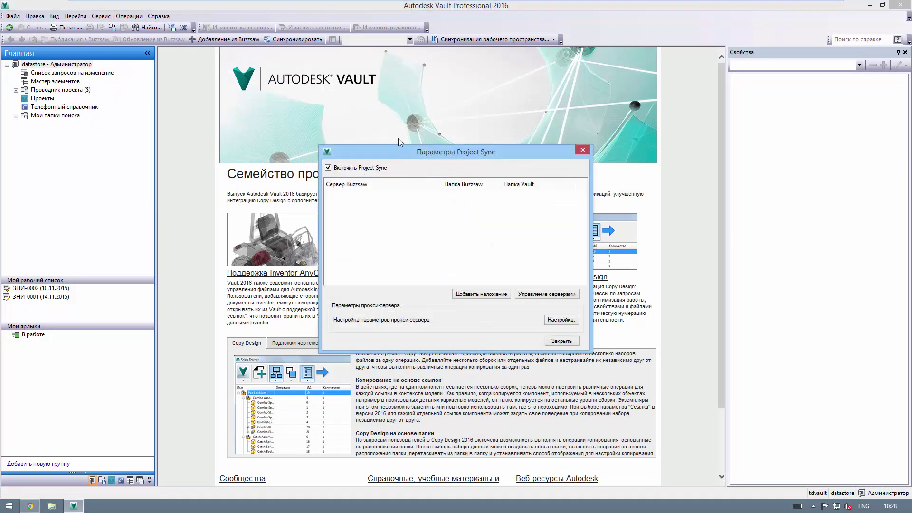
{"action": "left_click_drag", "start_coordinate": [399, 151], "coordinate": [393, 119]}
{"action": "left_click", "coordinate": [546, 262]}
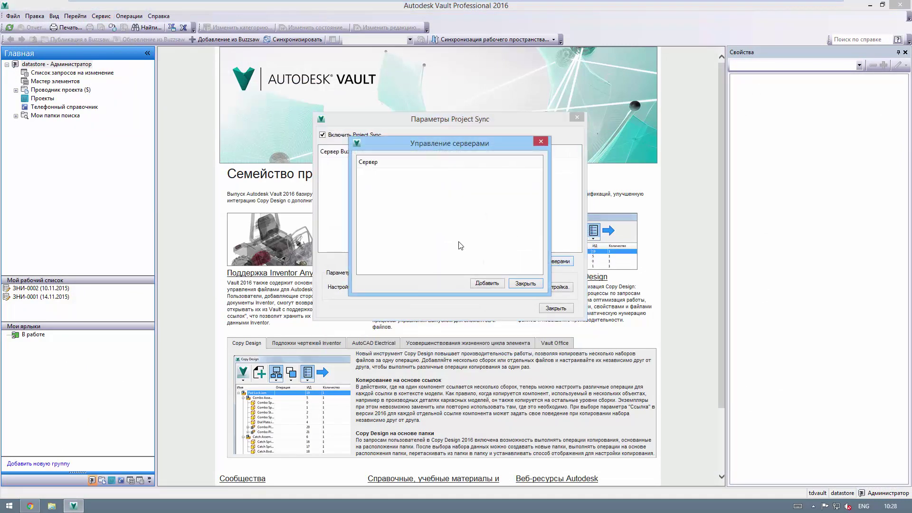
{"action": "left_click", "coordinate": [485, 283]}
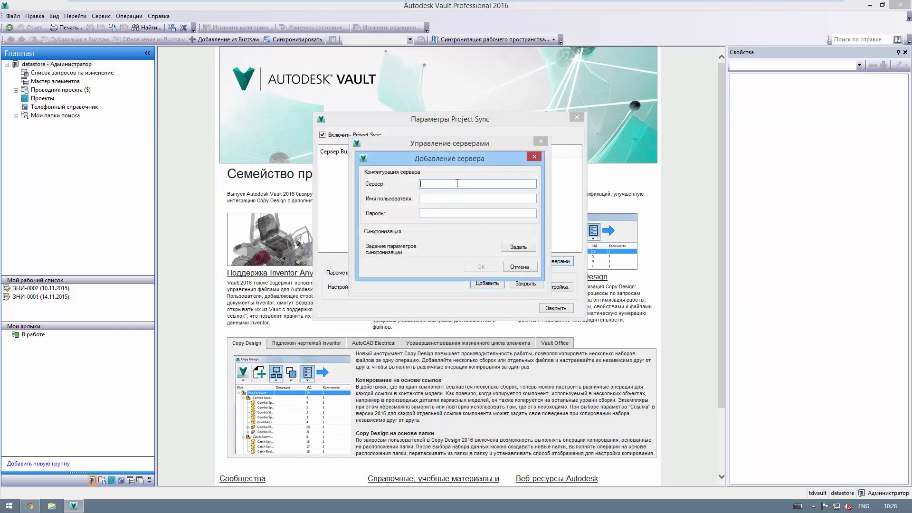
{"action": "key", "text": "ctrl+v"}
{"action": "left_click_drag", "start_coordinate": [530, 184], "coordinate": [501, 187]}
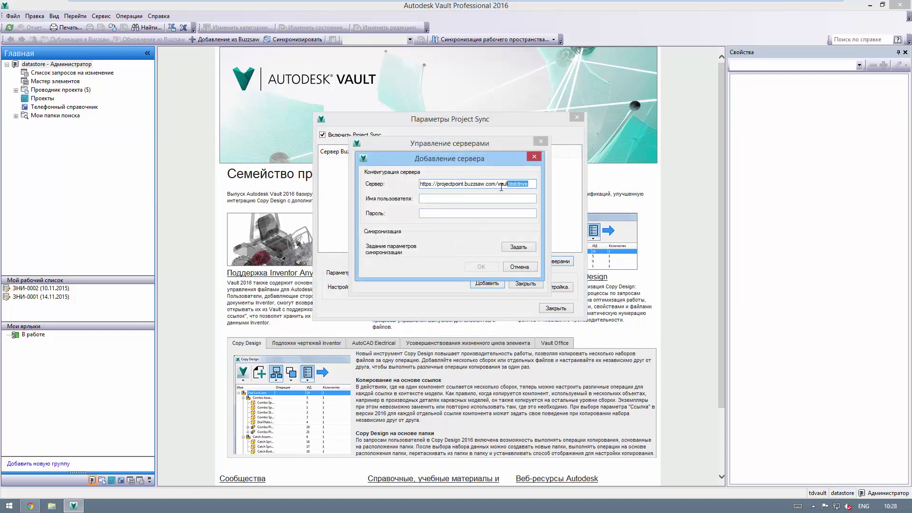
{"action": "left_click", "coordinate": [498, 188]}
{"action": "left_click", "coordinate": [437, 198]}
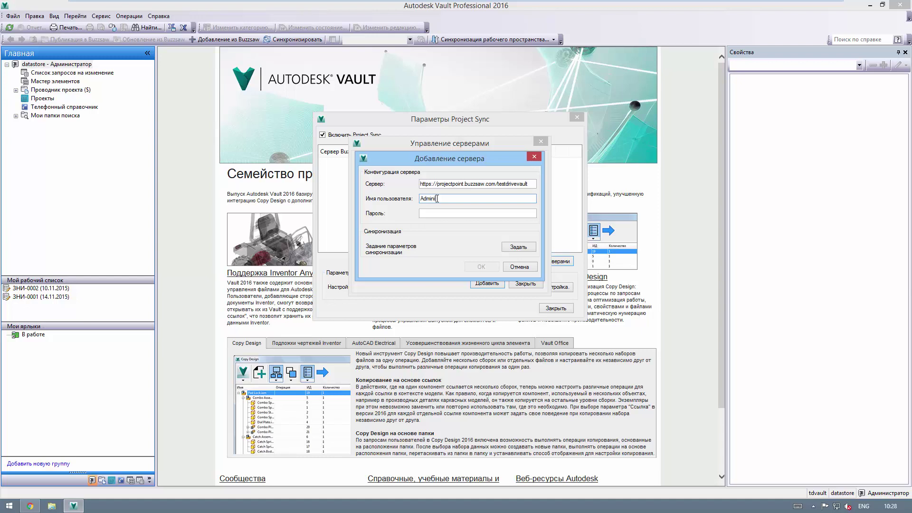
{"action": "key", "text": "Tab"}
{"action": "type", "text": "1234"}
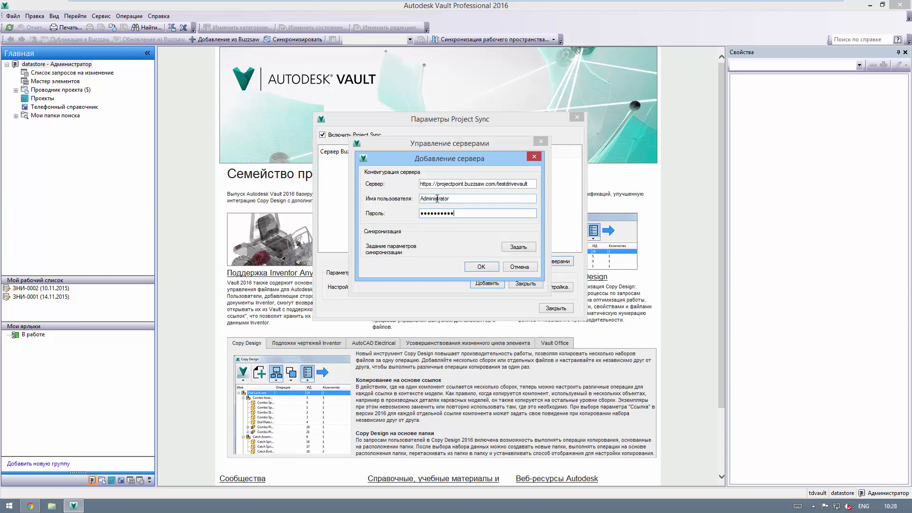
Step: Set daily synchronization with Vault data deletion forbidden, confirm the server, and close the list
{"action": "left_click", "coordinate": [517, 245]}
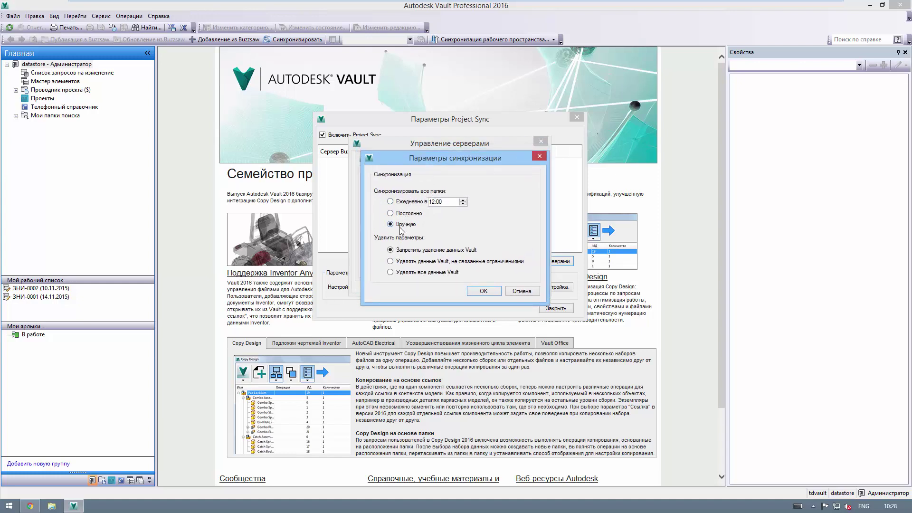
{"action": "left_click", "coordinate": [407, 202]}
{"action": "left_click", "coordinate": [429, 262]}
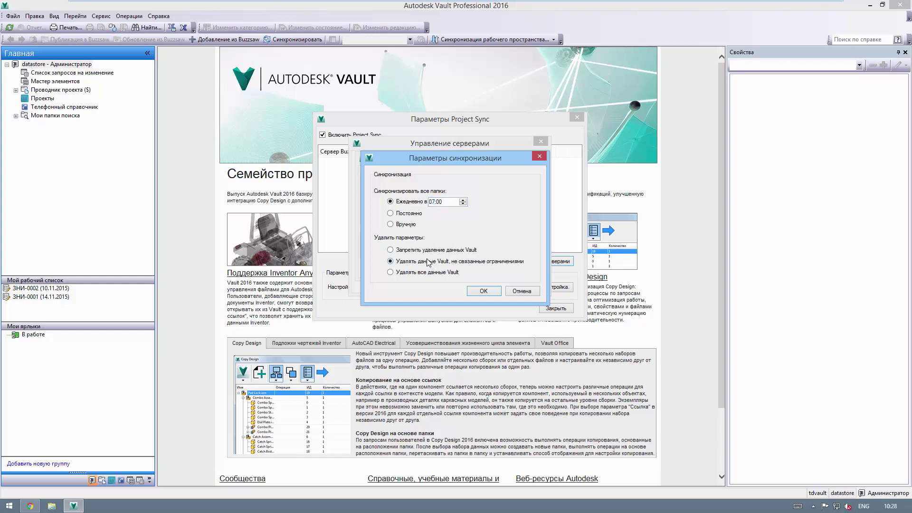
{"action": "left_click", "coordinate": [401, 272]}
{"action": "left_click", "coordinate": [395, 250]}
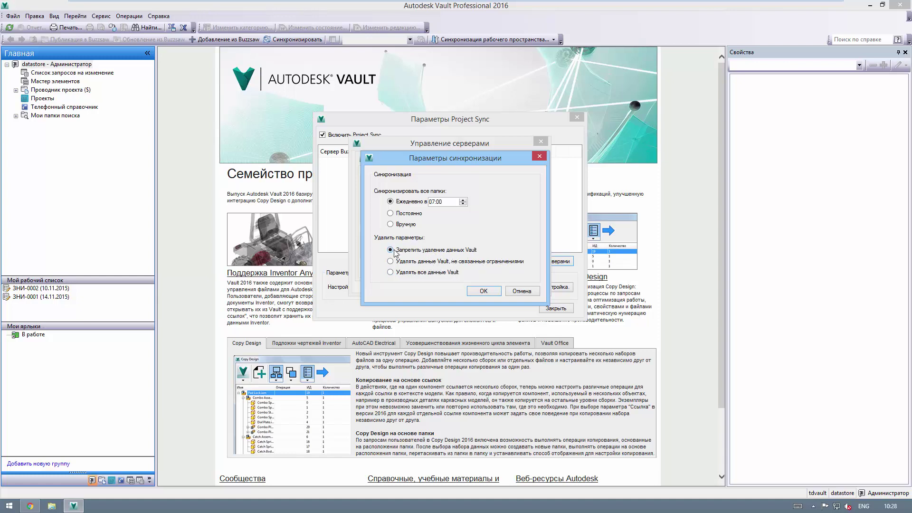
{"action": "left_click", "coordinate": [480, 290]}
{"action": "left_click", "coordinate": [494, 267]}
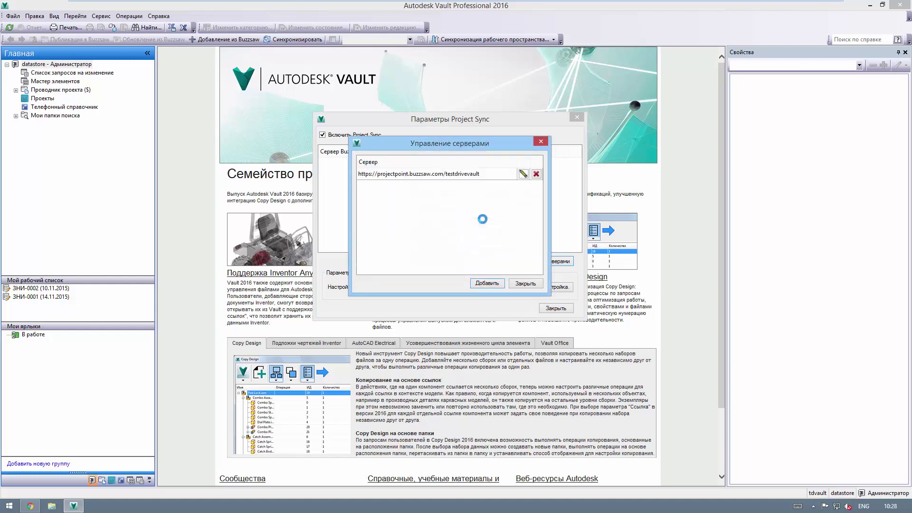
{"action": "left_click", "coordinate": [525, 284]}
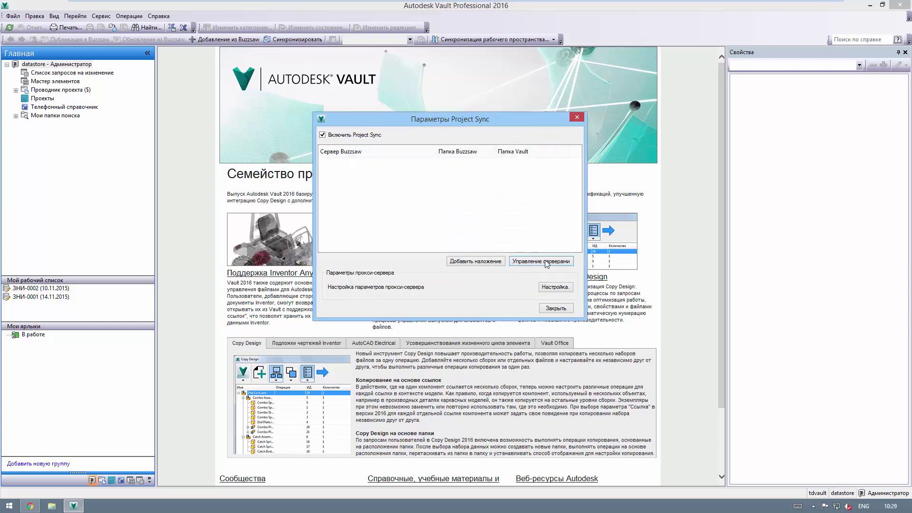
Step: Map Buzzsaw's /testdrivevault/Projects folder to Vault's ТД.002 Ветровая турбина folder
{"action": "left_click", "coordinate": [478, 262]}
{"action": "left_click", "coordinate": [549, 212]}
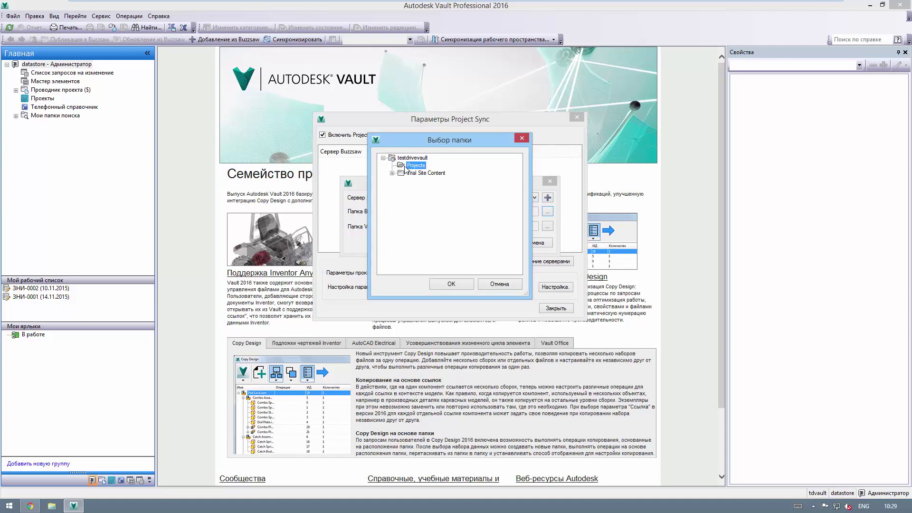
{"action": "left_click", "coordinate": [459, 282]}
{"action": "left_click", "coordinate": [547, 227]}
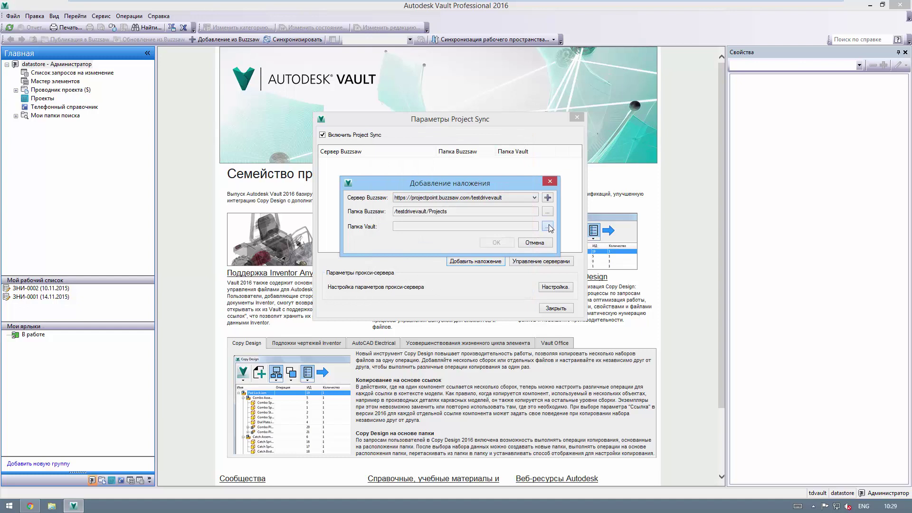
{"action": "left_click", "coordinate": [392, 165]}
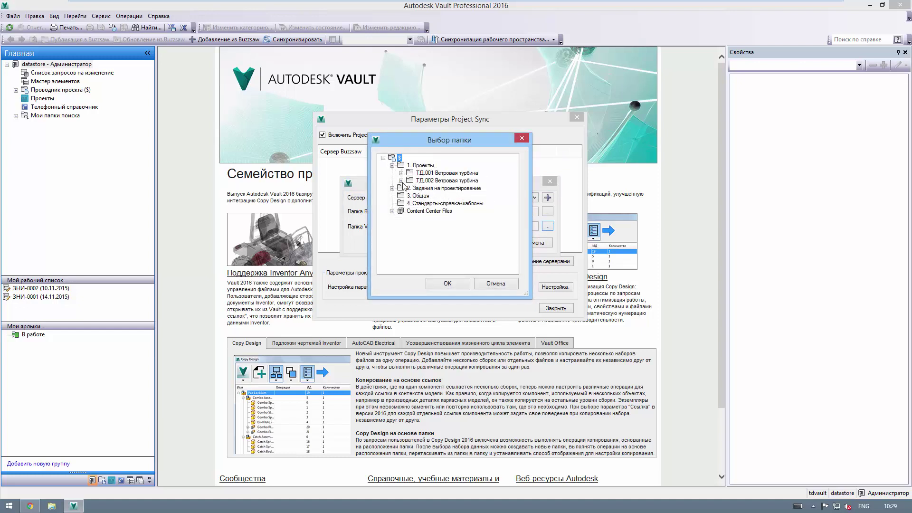
{"action": "left_click", "coordinate": [401, 181]}
{"action": "left_click", "coordinate": [434, 181]}
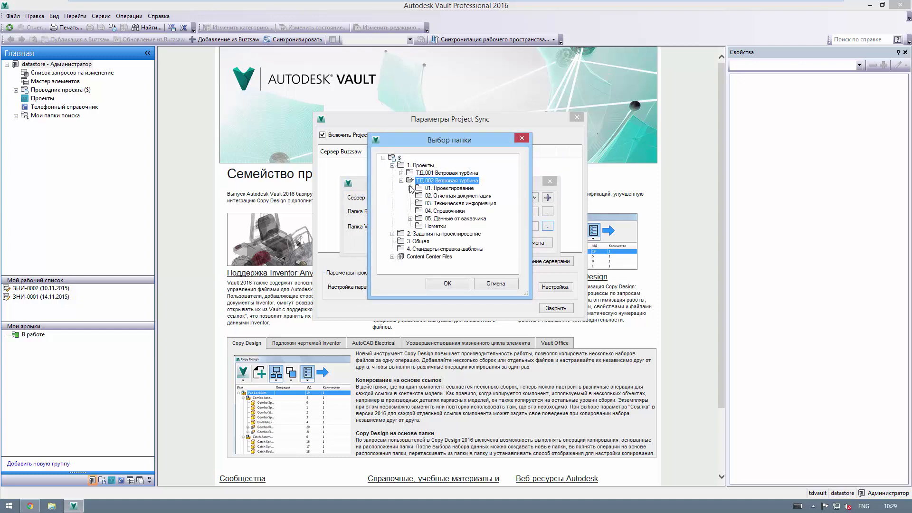
{"action": "left_click", "coordinate": [410, 219]}
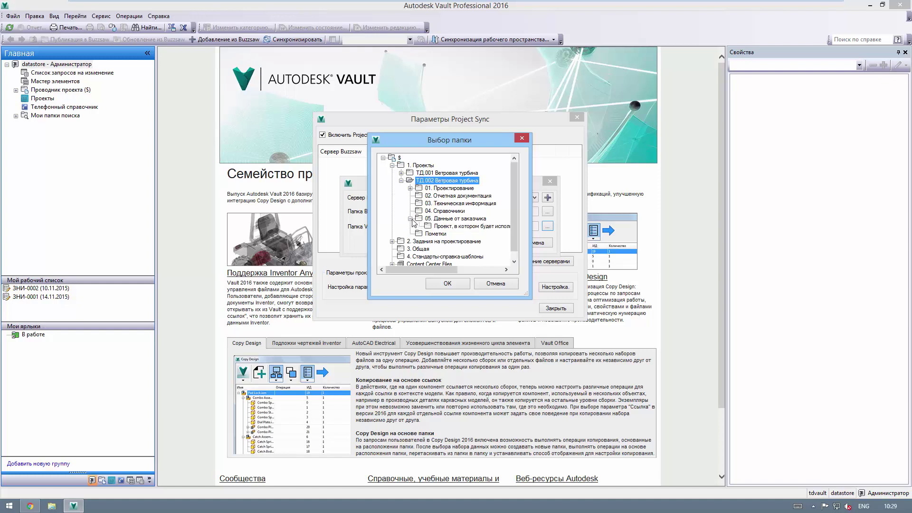
{"action": "left_click", "coordinate": [411, 188]}
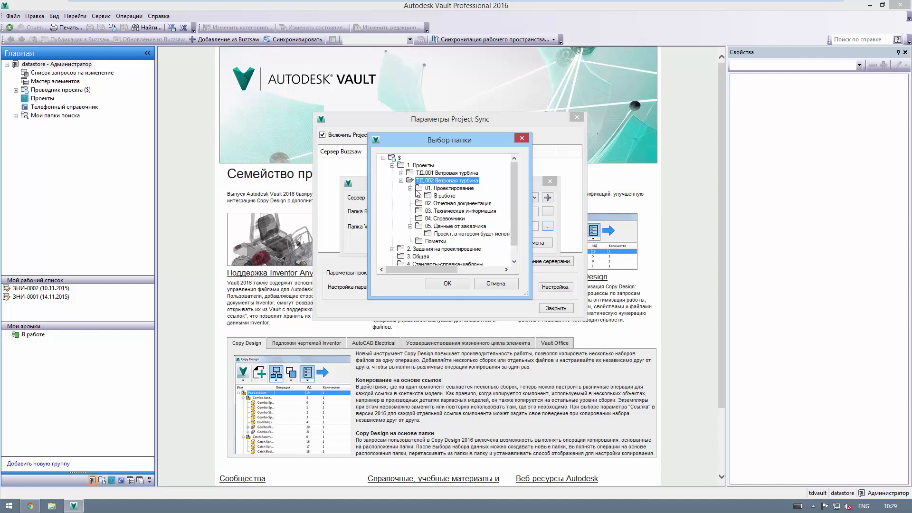
{"action": "left_click", "coordinate": [420, 196]}
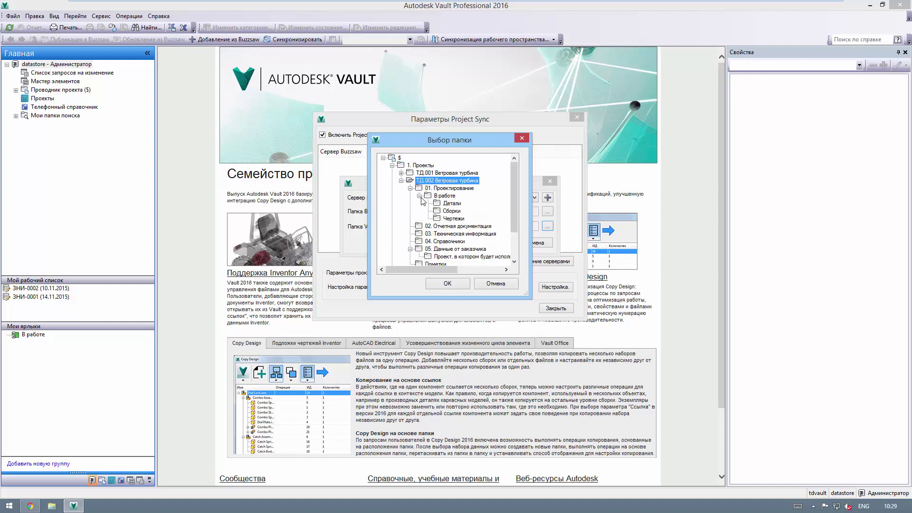
{"action": "left_click", "coordinate": [455, 283]}
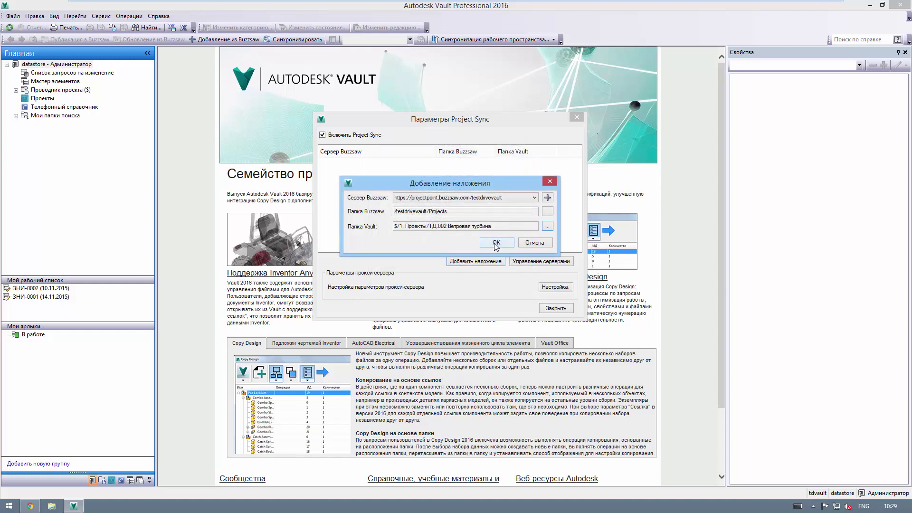
{"action": "left_click", "coordinate": [496, 244]}
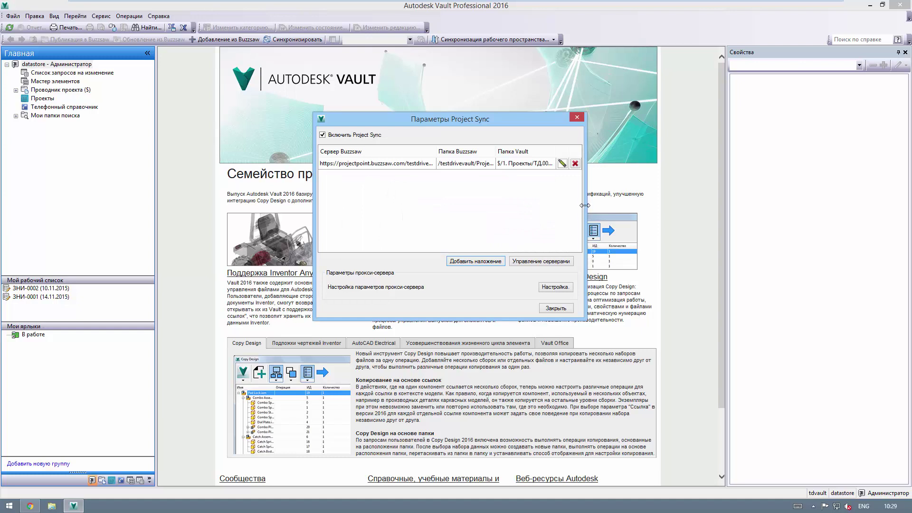
Step: Widen the mapping columns to show full paths and close the Project Sync settings
{"action": "left_click_drag", "start_coordinate": [586, 209], "coordinate": [744, 210]}
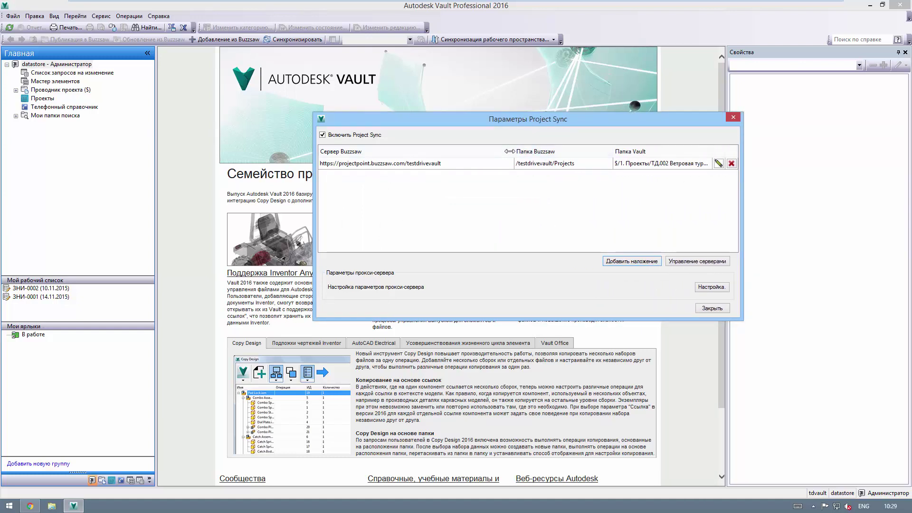
{"action": "left_click_drag", "start_coordinate": [510, 151], "coordinate": [462, 151]}
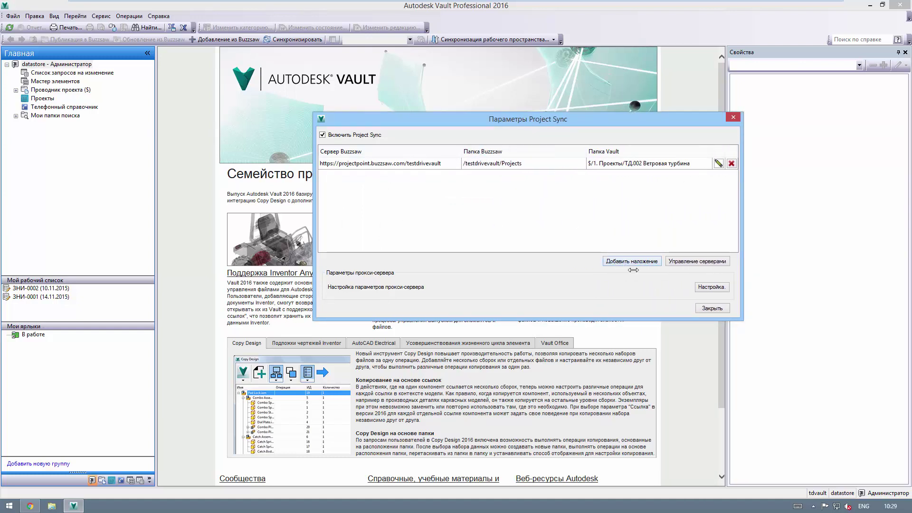
{"action": "left_click", "coordinate": [712, 308]}
Step: Expand Проводник проекта to ТД.002 Ветровая турбина > 01. Проектирование and open В работе
{"action": "left_click", "coordinate": [16, 90]}
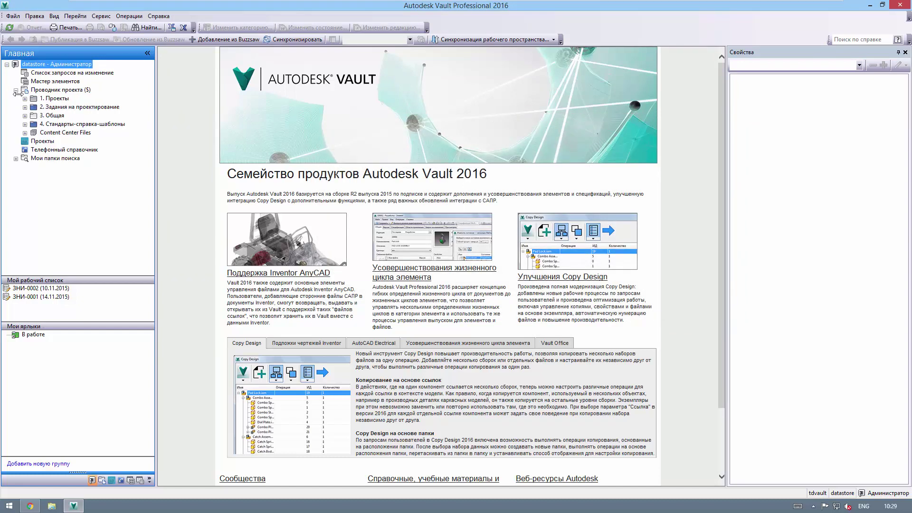
{"action": "left_click", "coordinate": [25, 98]}
{"action": "left_click", "coordinate": [34, 116]}
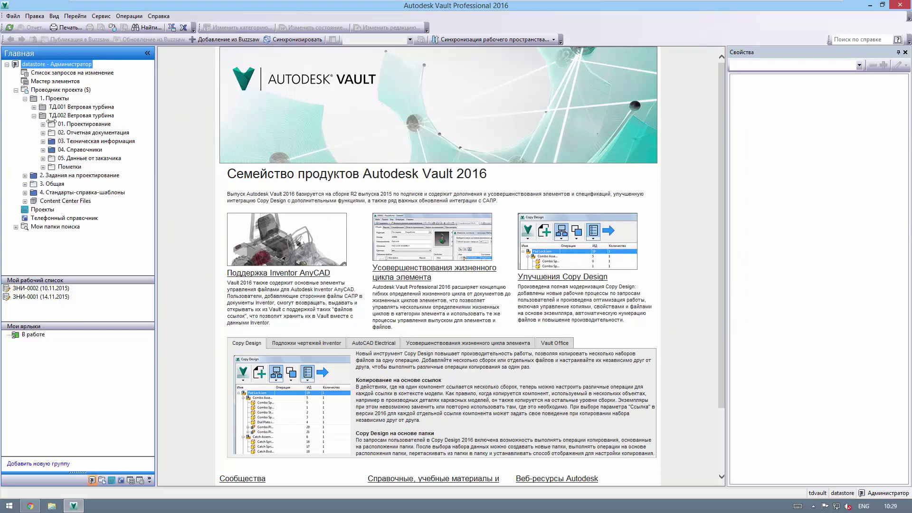
{"action": "double_click", "coordinate": [78, 125]}
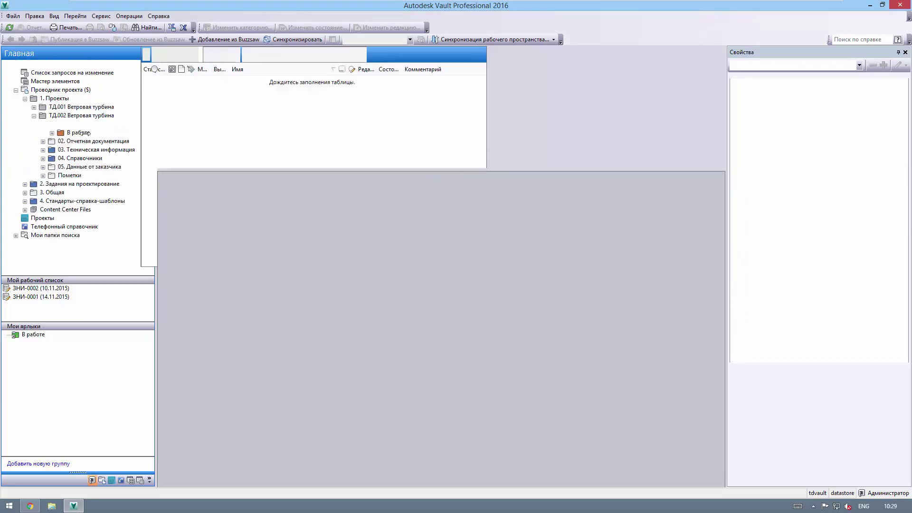
{"action": "double_click", "coordinate": [79, 132]}
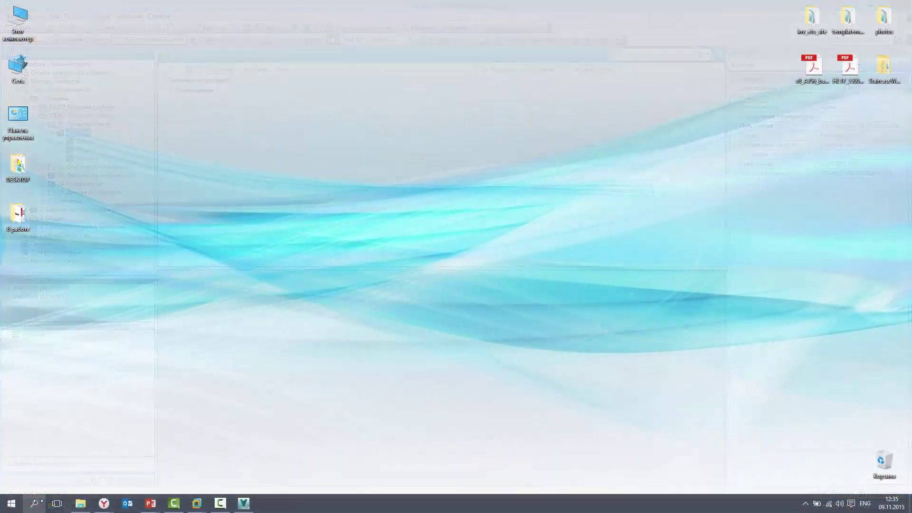
Step: Launch Autodesk Buzzsaw 2013 via a Windows search for 'buzz'
{"action": "left_click", "coordinate": [44, 498]}
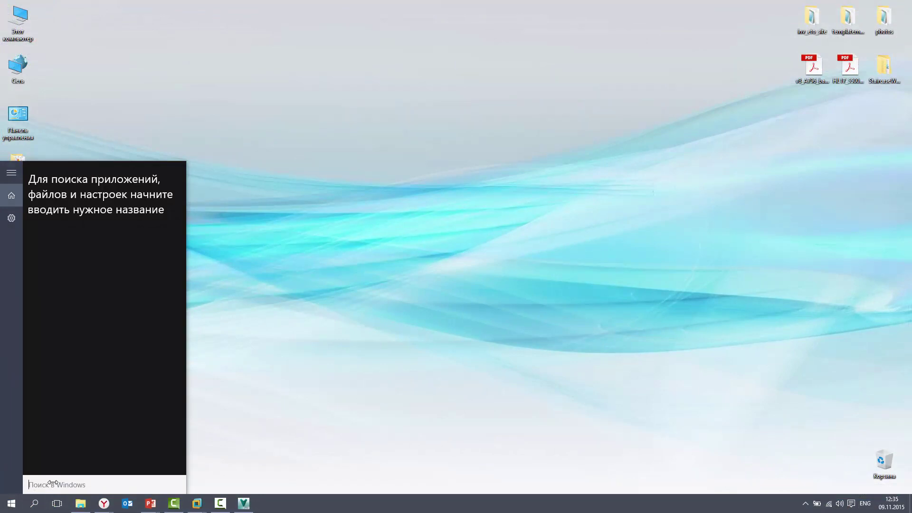
{"action": "type", "text": "buzz"}
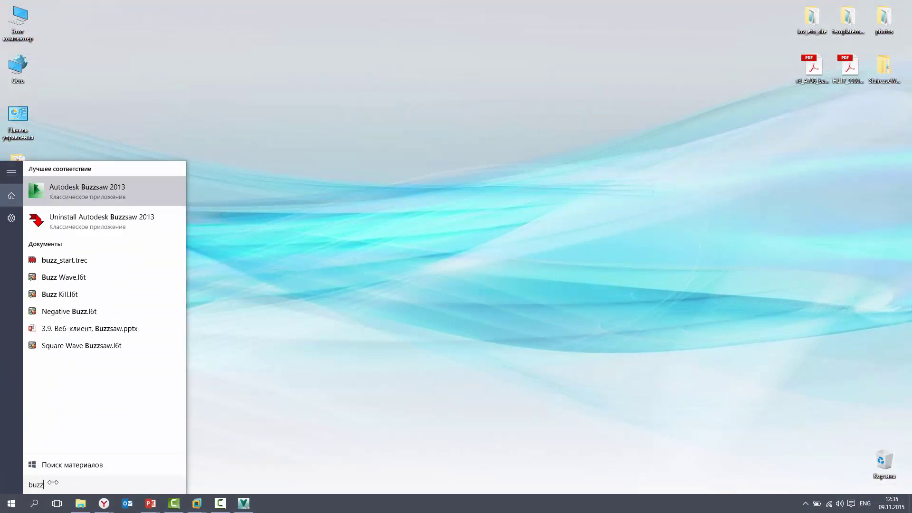
{"action": "key", "text": "Return"}
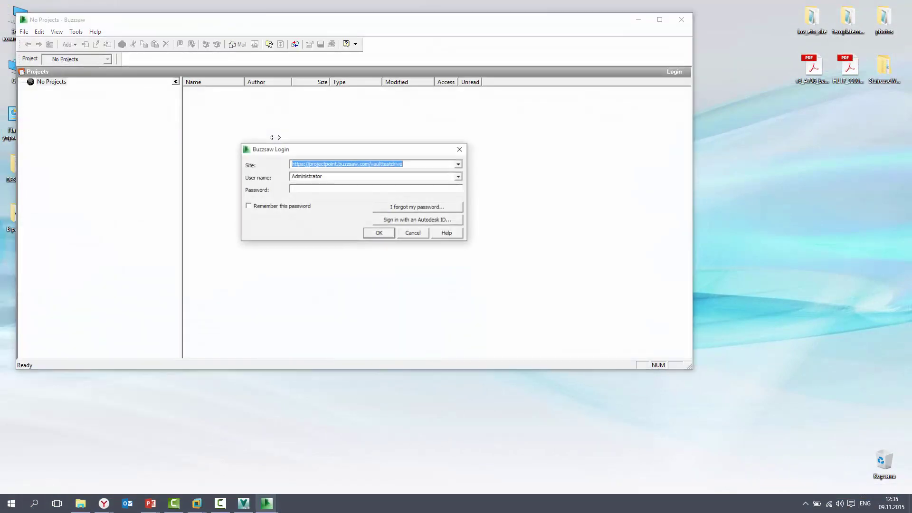
Step: Correct the Site URL to end in testdrivevault and log in
{"action": "left_click_drag", "start_coordinate": [385, 148], "coordinate": [405, 122]}
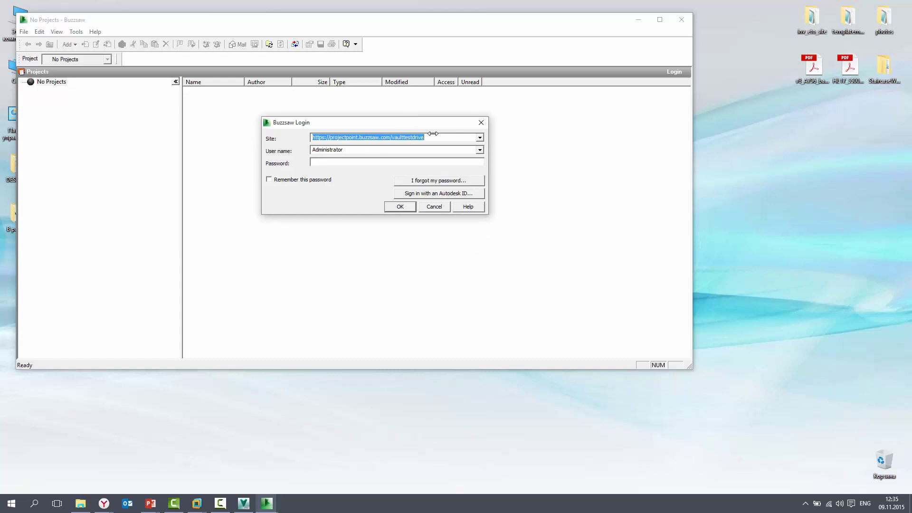
{"action": "left_click", "coordinate": [390, 137]}
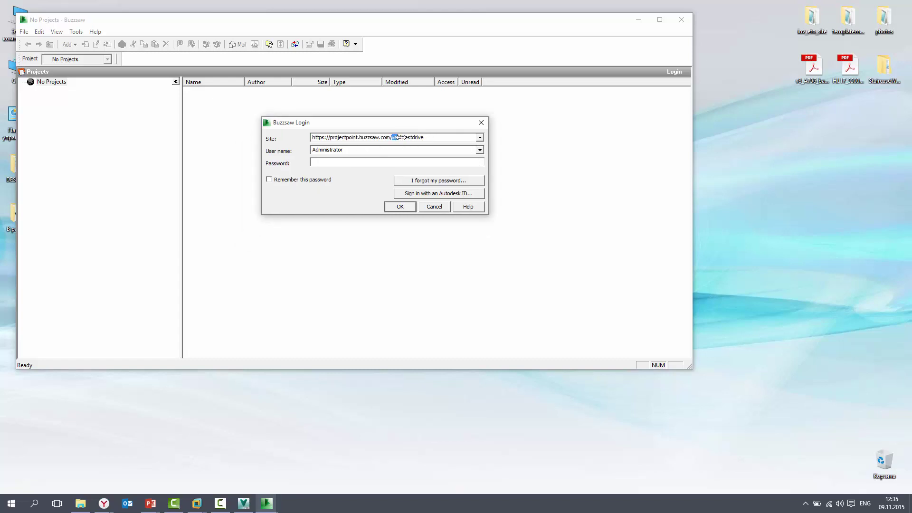
{"action": "key", "text": "ctrl+x"}
{"action": "key", "text": "End"}
{"action": "key", "text": "ctrl+v"}
{"action": "key", "text": "Return"}
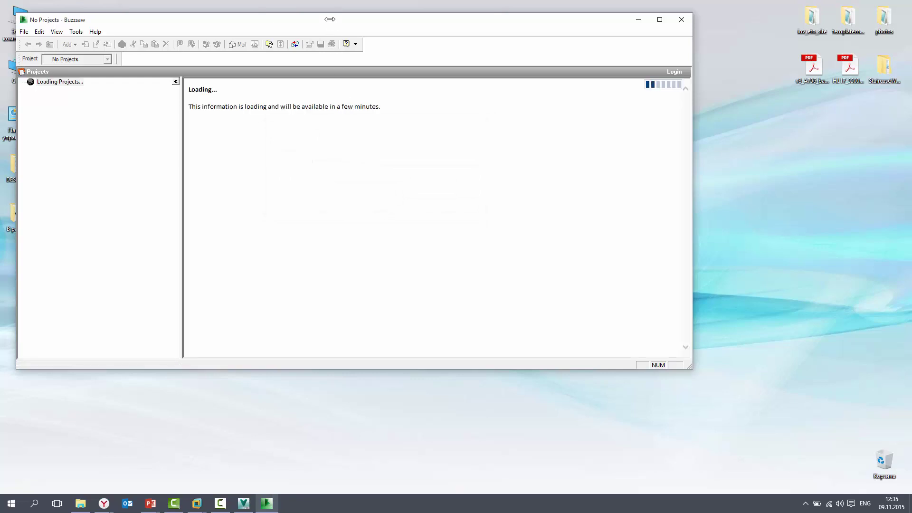
{"action": "left_click_drag", "start_coordinate": [330, 19], "coordinate": [409, 35]}
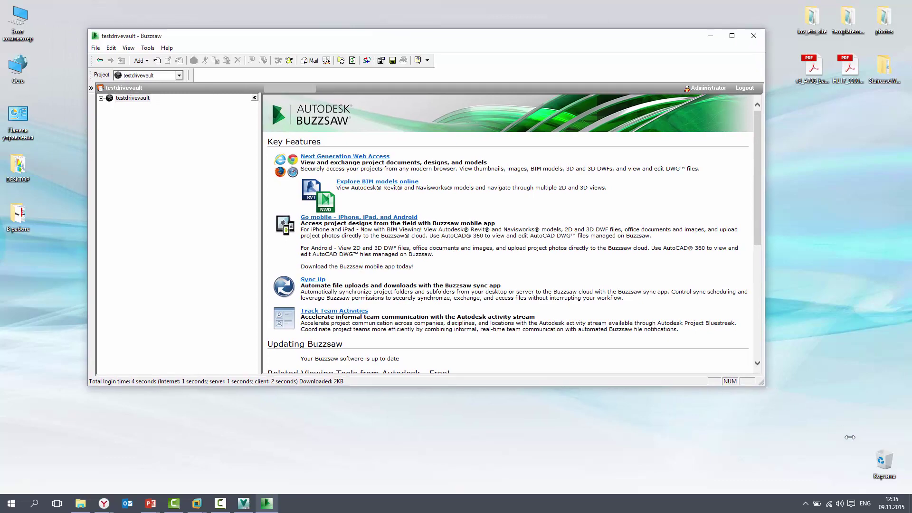
Step: Expand Trial Site Content > Sample Project > 00 Project Reference > CAD Standards and select Sample Project CAD Standards.doc
{"action": "left_click_drag", "start_coordinate": [850, 437], "coordinate": [851, 440]}
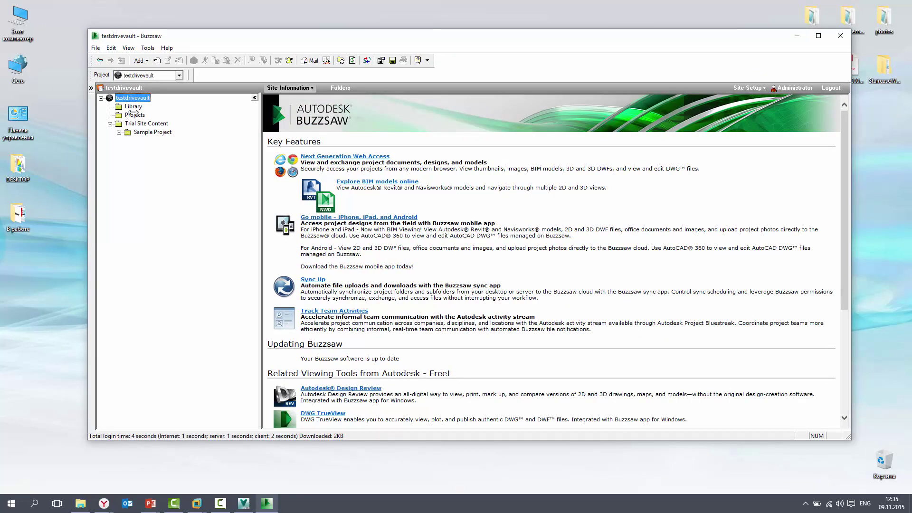
{"action": "left_click", "coordinate": [133, 107]}
{"action": "left_click", "coordinate": [139, 116]}
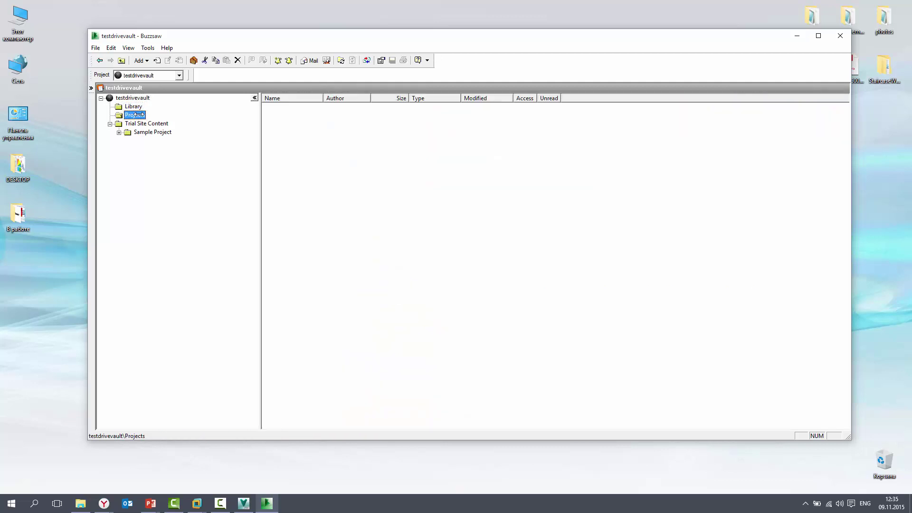
{"action": "left_click", "coordinate": [141, 124]}
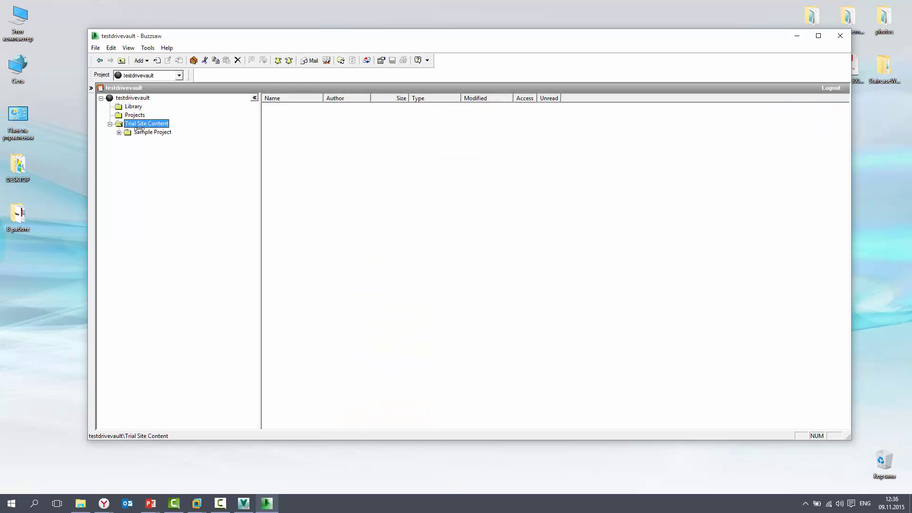
{"action": "left_click", "coordinate": [143, 133]}
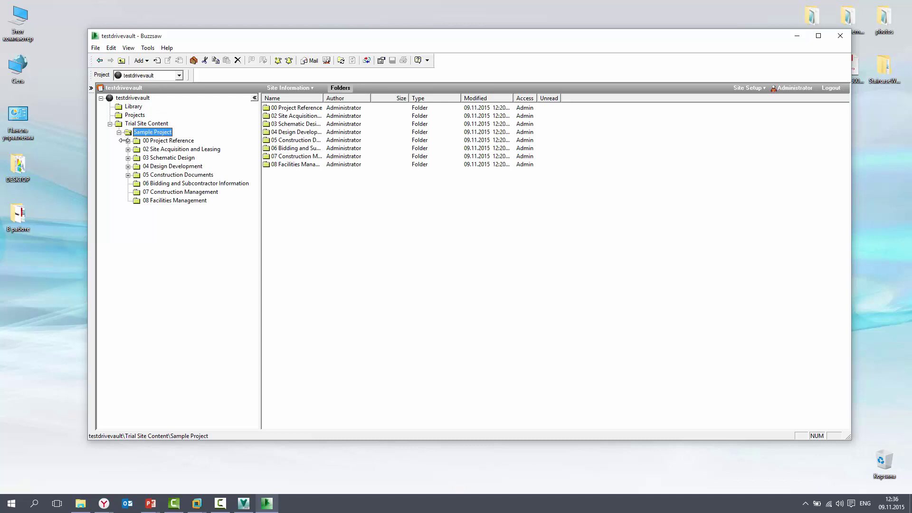
{"action": "left_click", "coordinate": [127, 141]}
{"action": "left_click", "coordinate": [137, 149]}
{"action": "left_click", "coordinate": [164, 158]}
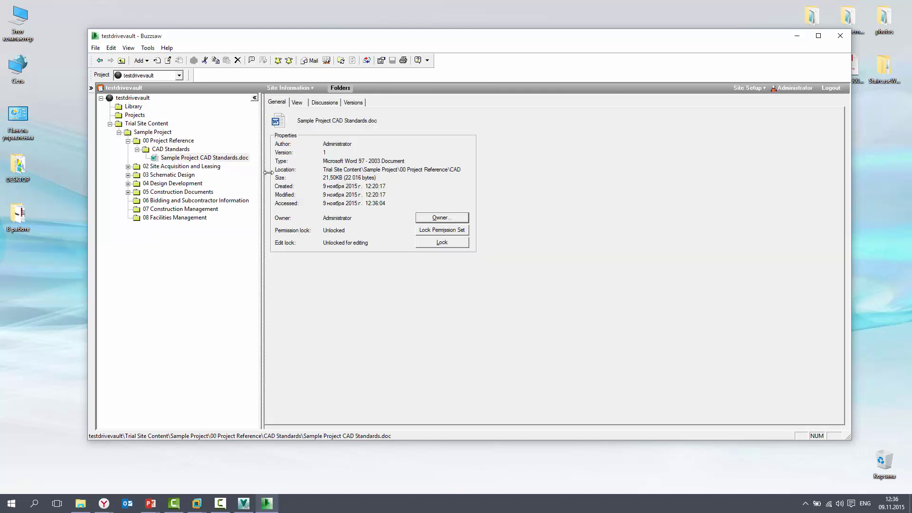
Step: Check that the document's owner is Administrator, then switch to viewing its content
{"action": "left_click_drag", "start_coordinate": [268, 172], "coordinate": [280, 173]}
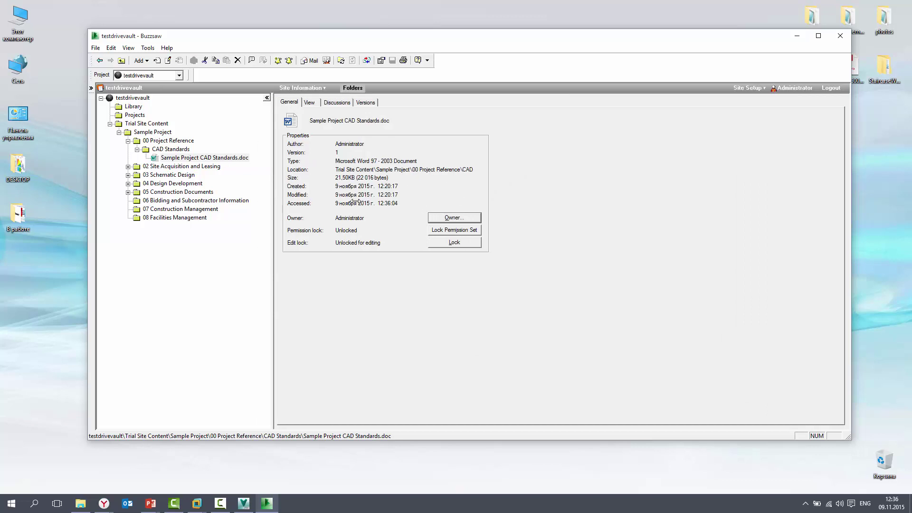
{"action": "left_click", "coordinate": [438, 217]}
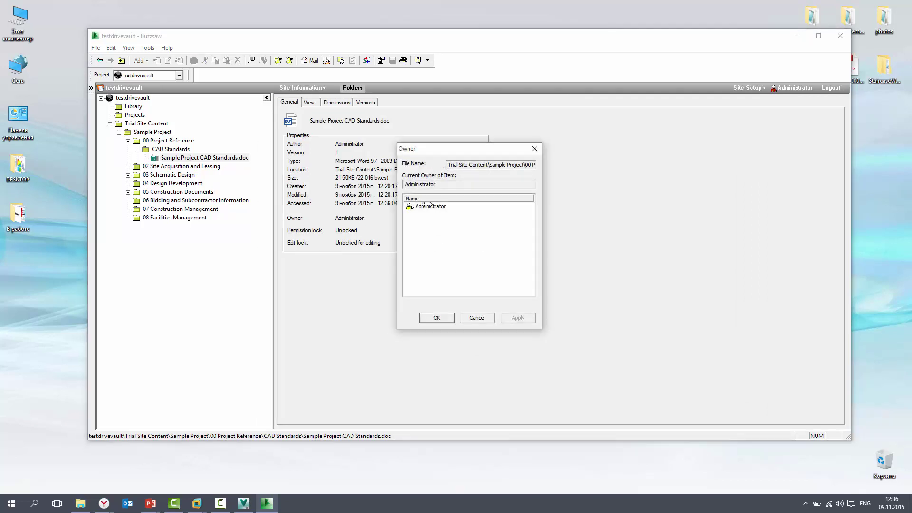
{"action": "left_click", "coordinate": [477, 317]}
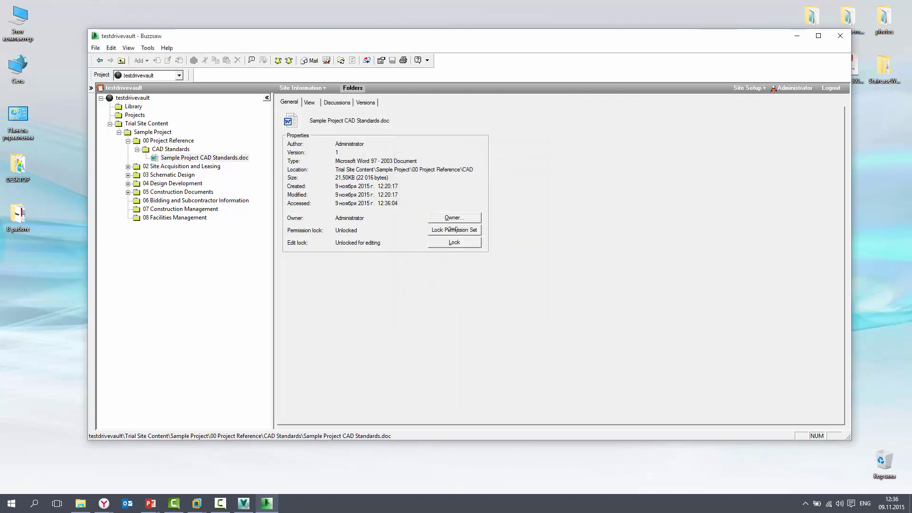
{"action": "left_click", "coordinate": [309, 102]}
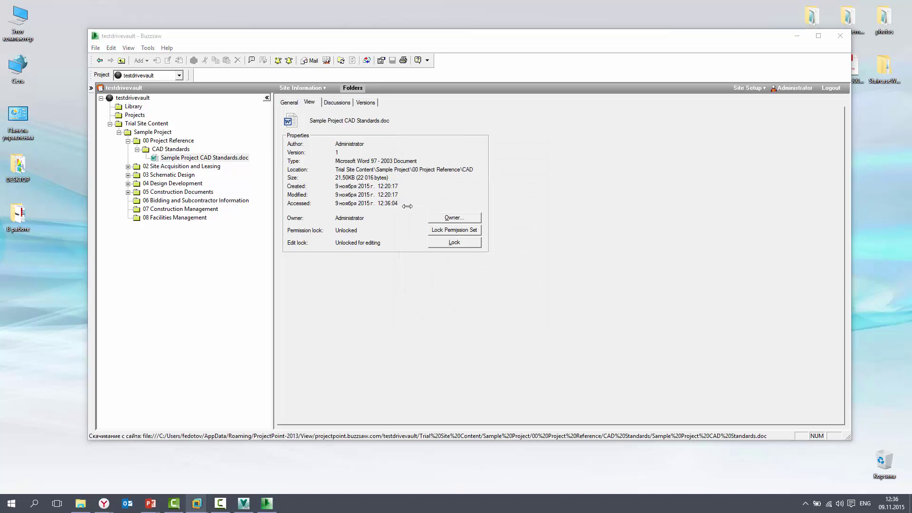
Step: Open the CAD standards document read-only in Word, review it, and close it
{"action": "left_click", "coordinate": [442, 258]}
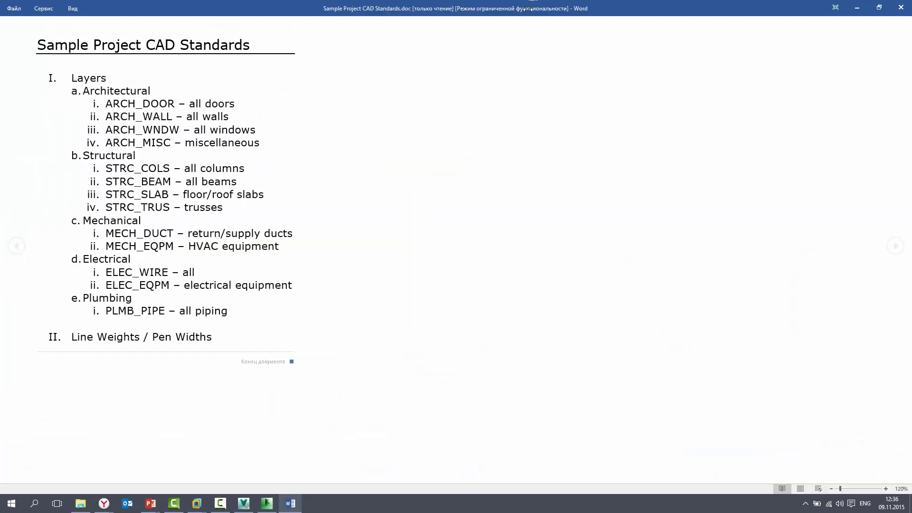
{"action": "double_click", "coordinate": [528, 8]}
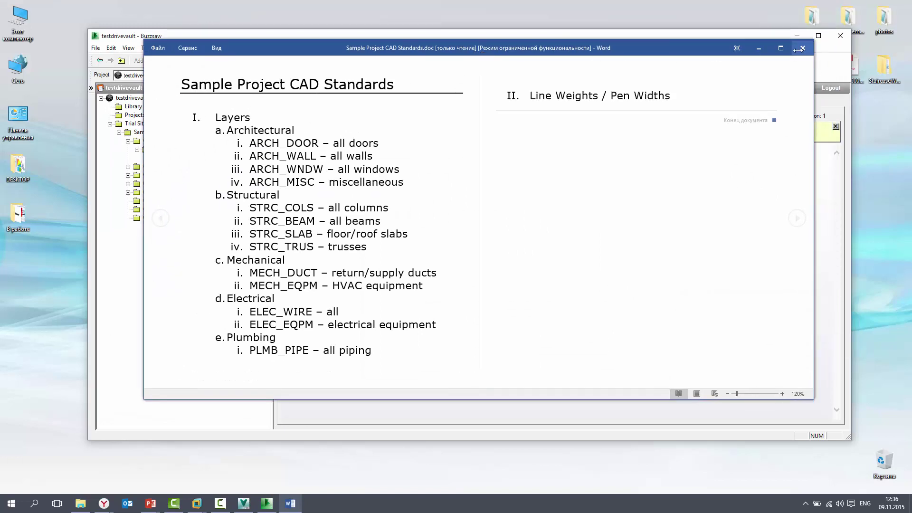
{"action": "key", "text": "alt+F4"}
Step: Expand Budget and 05 Construction Documents > 01 Drawings, then preview 1st floor architectural.dwg
{"action": "left_click", "coordinate": [128, 166]}
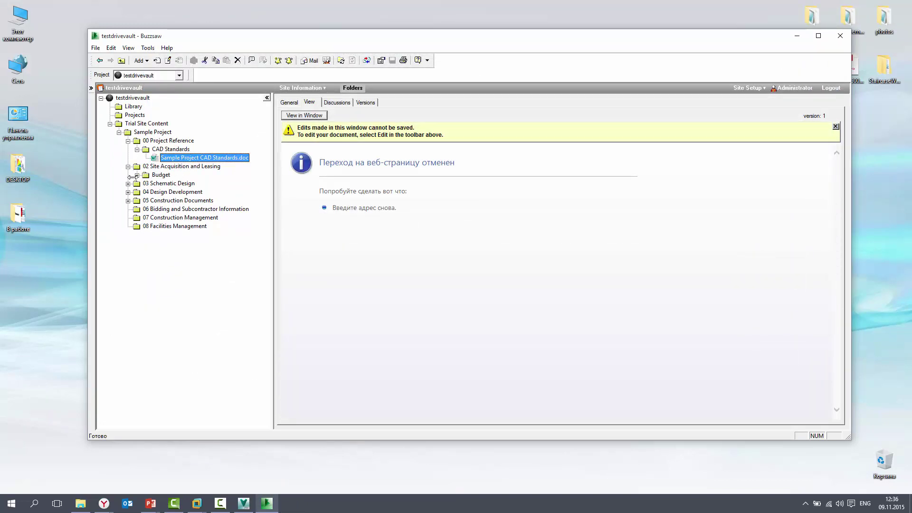
{"action": "left_click", "coordinate": [137, 175]}
{"action": "left_click", "coordinate": [128, 209]}
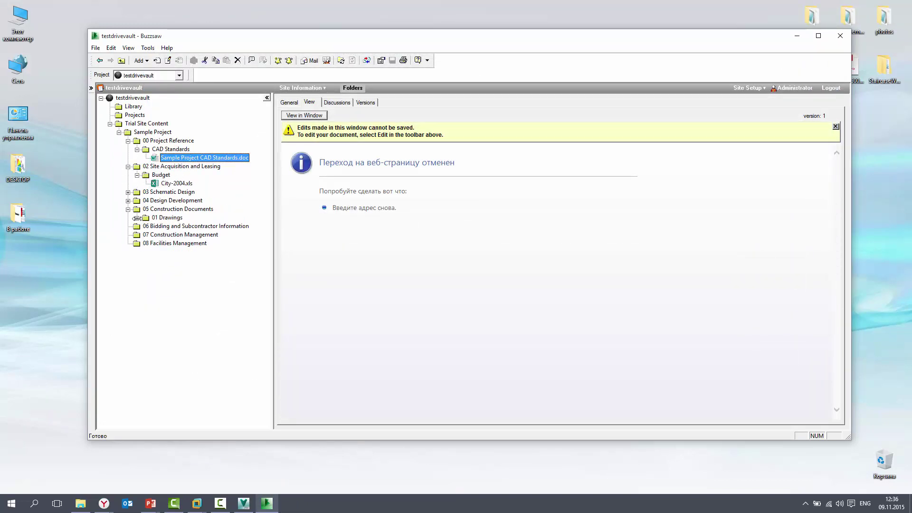
{"action": "left_click", "coordinate": [137, 218]}
{"action": "left_click", "coordinate": [175, 227]}
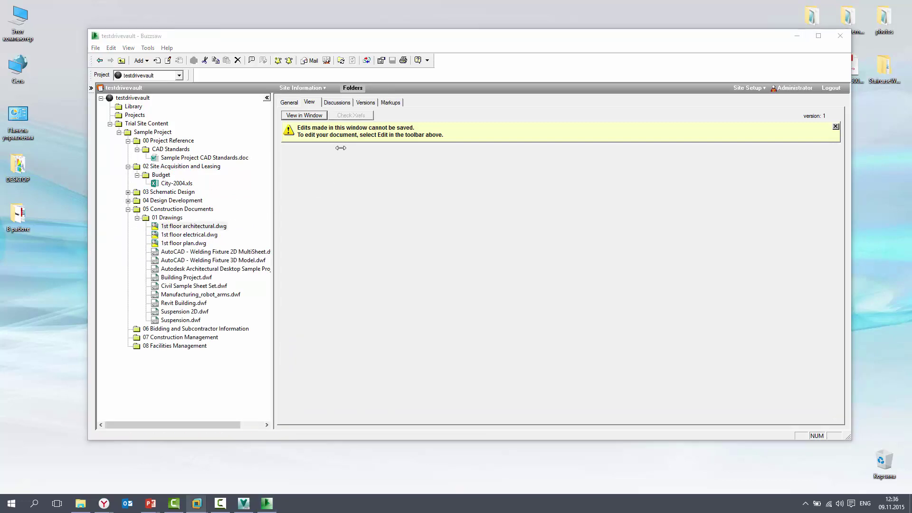